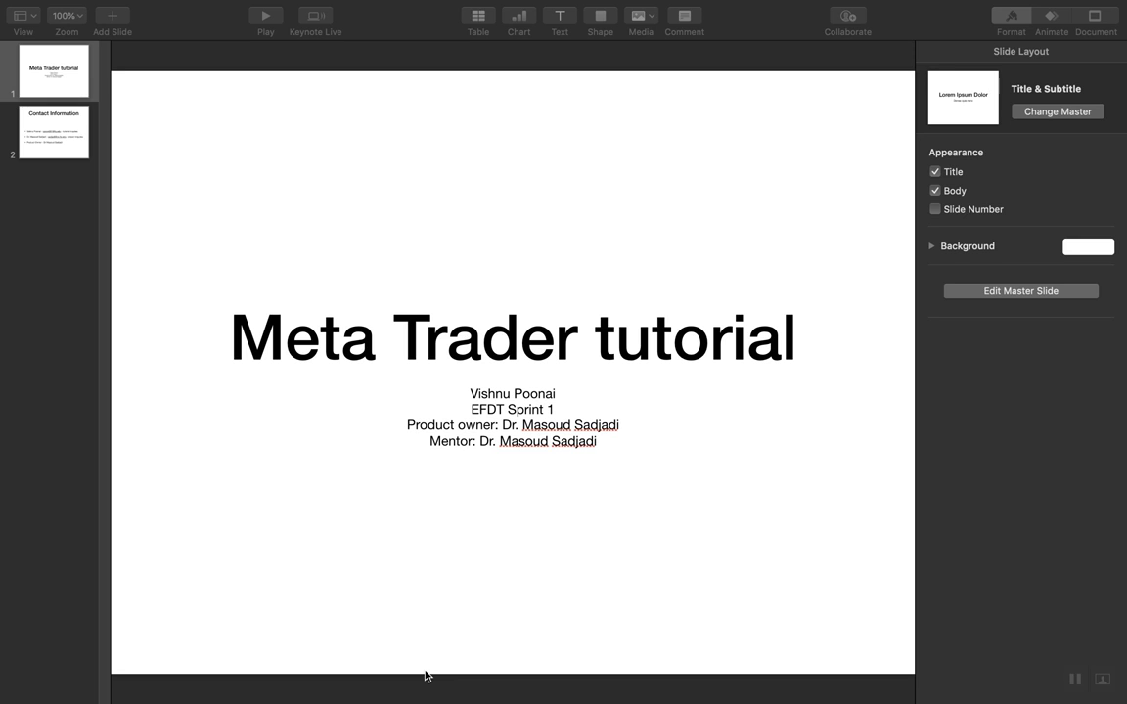
Switch from the Keynote title slide to the MetaTrader 4 workspace with four tiled charts
key("ctrl+Right")
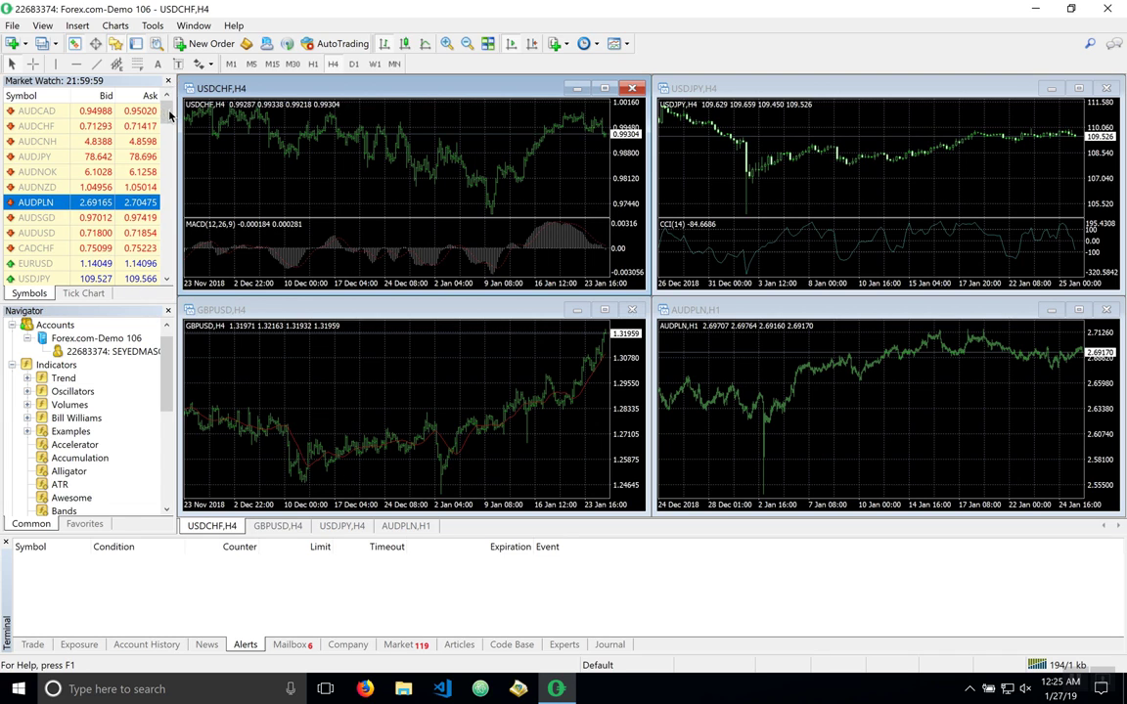
Scroll down the Market Watch list and select the EURUSD symbol
scroll(70, 149, "down", 3)
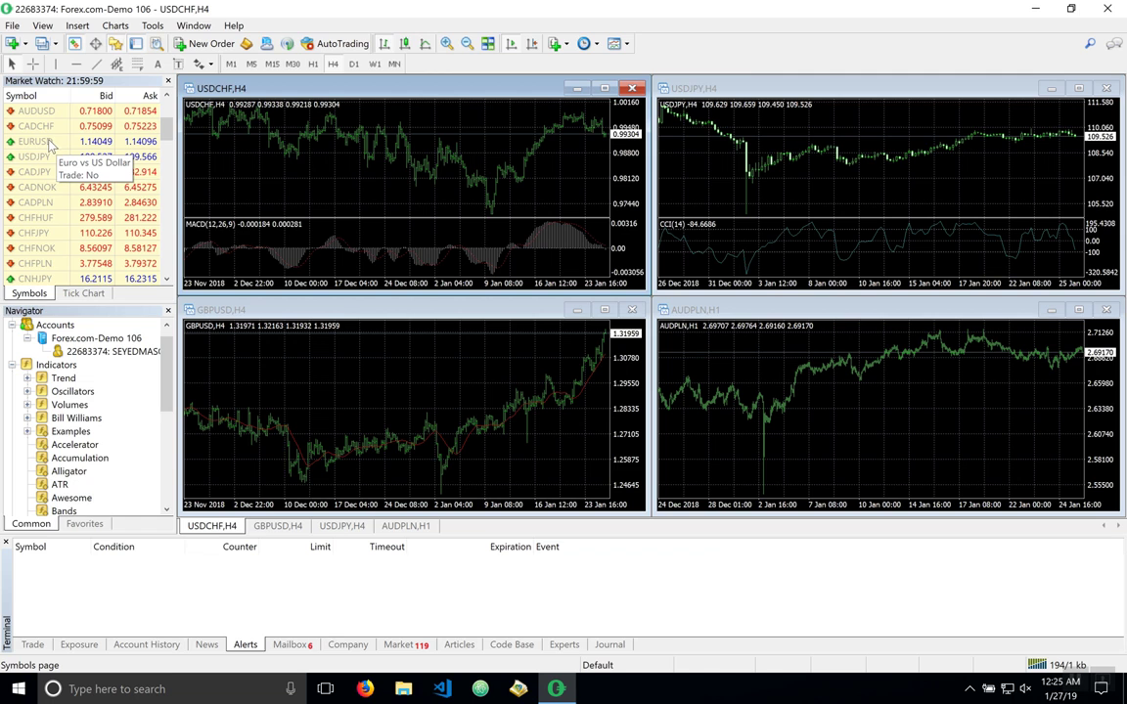
left_click(51, 140)
Open a EURUSD,H1 chart window from the EURUSD context menu, then close it
right_click(49, 141)
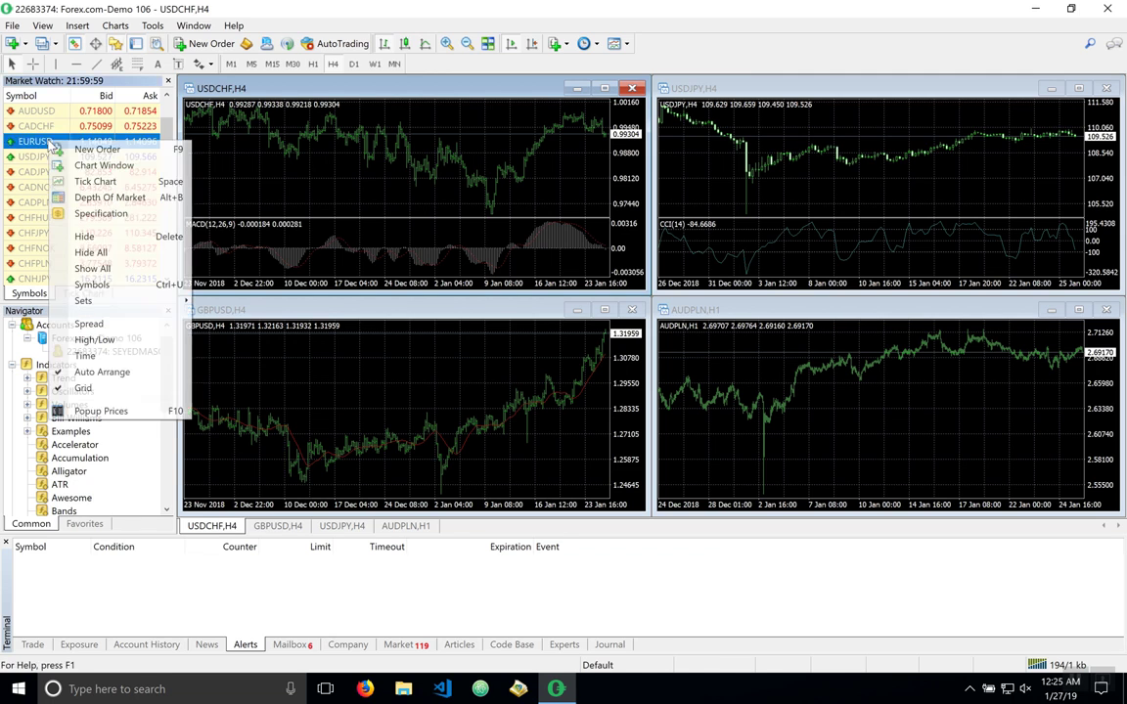
left_click(98, 165)
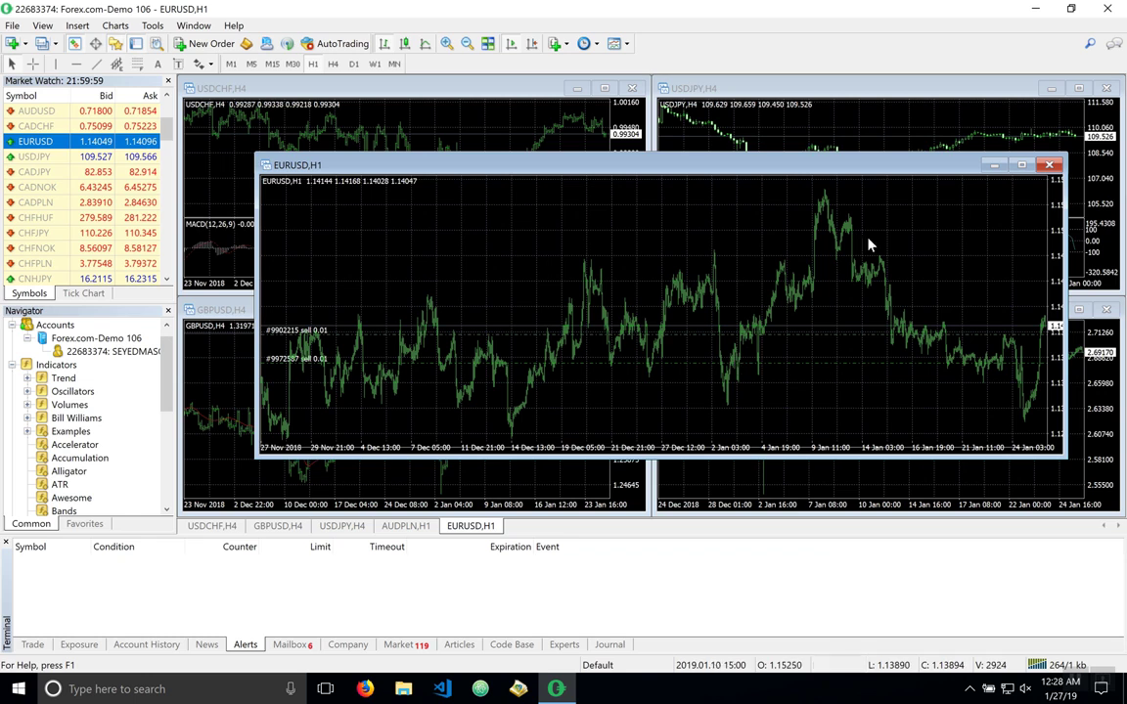
left_click(1048, 165)
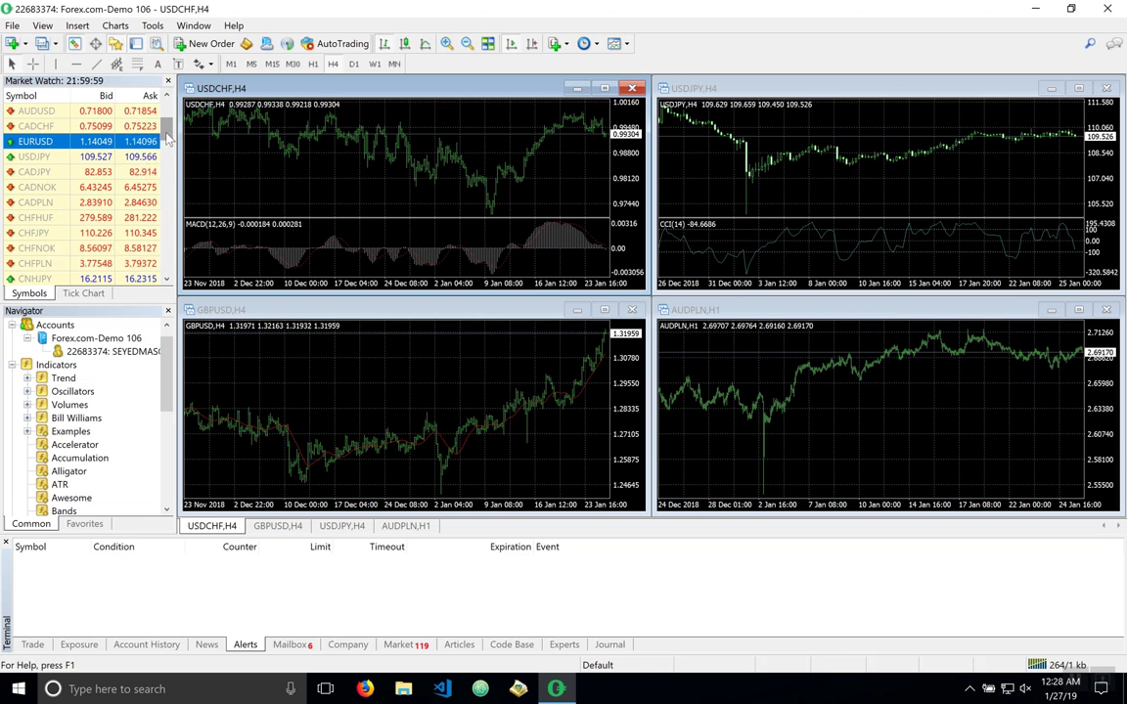
Go through the Terminal tabs Trade, Exposure, Account History and News, ending on Trade
scroll(167, 118, "up", 2)
scroll(167, 118, "up", 1)
left_click_drag(166, 113, 154, 142)
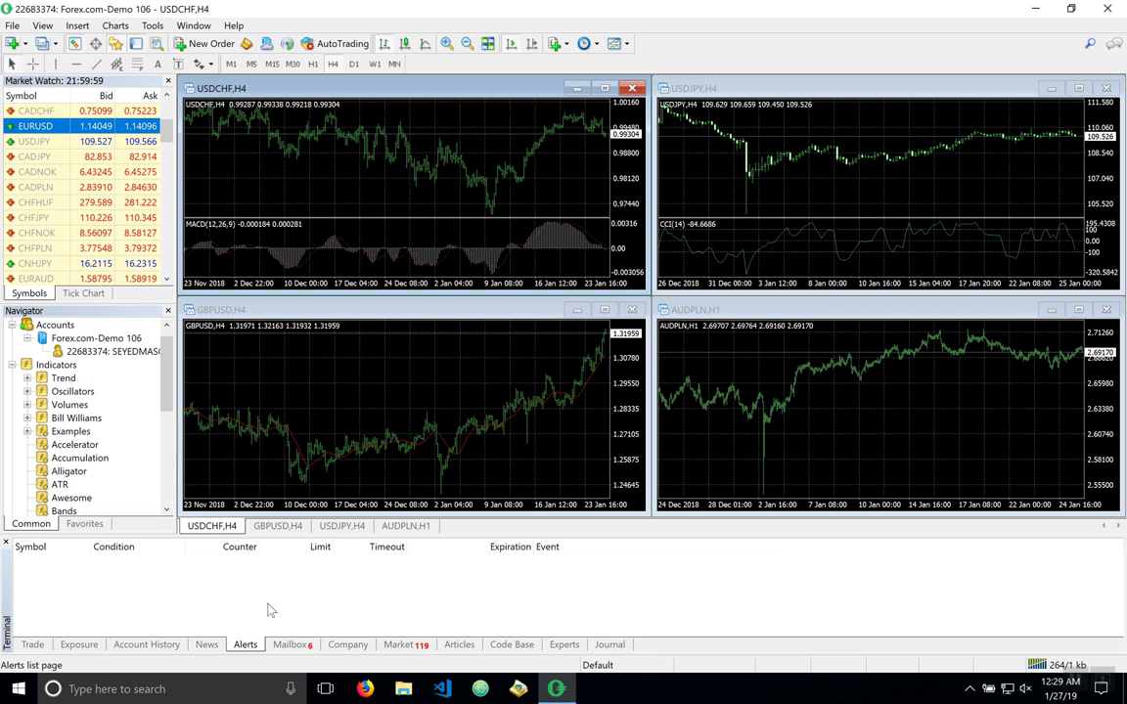
left_click(33, 645)
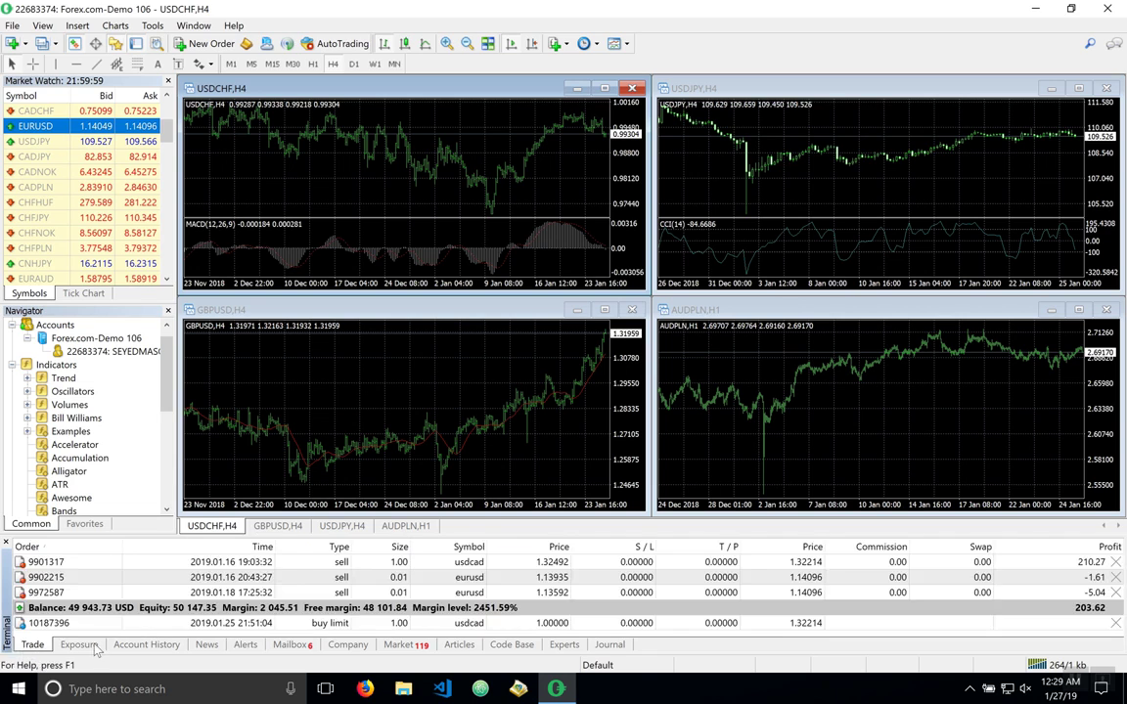
left_click(79, 645)
left_click(125, 647)
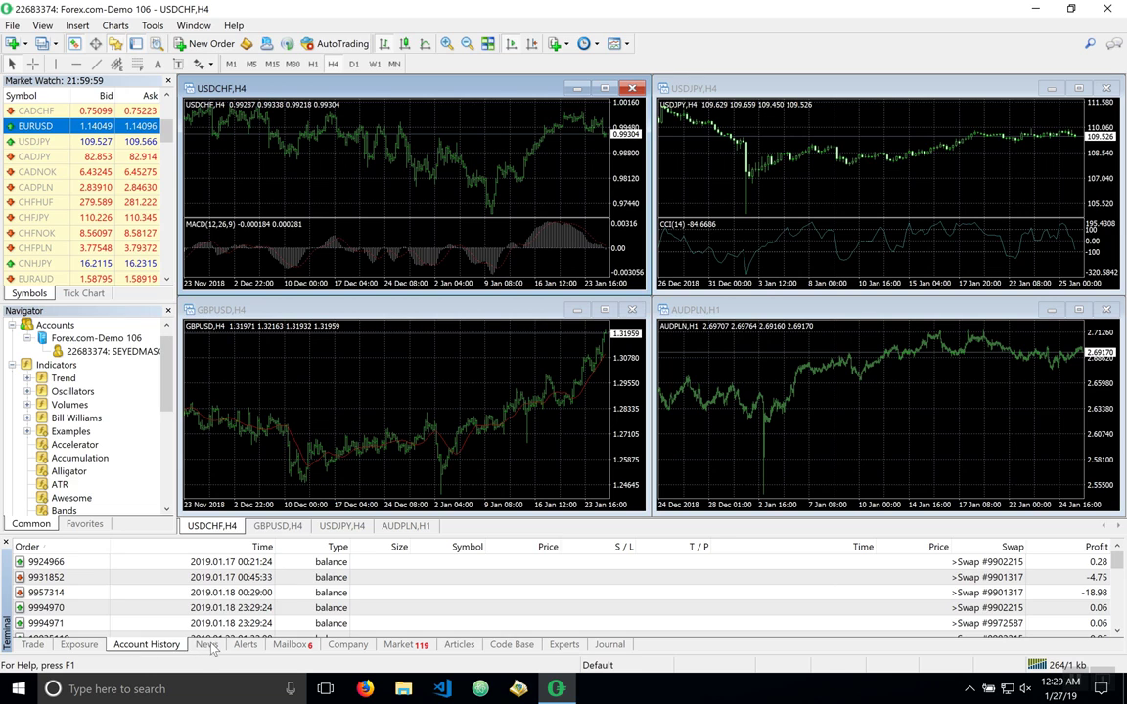
left_click(199, 648)
left_click(35, 645)
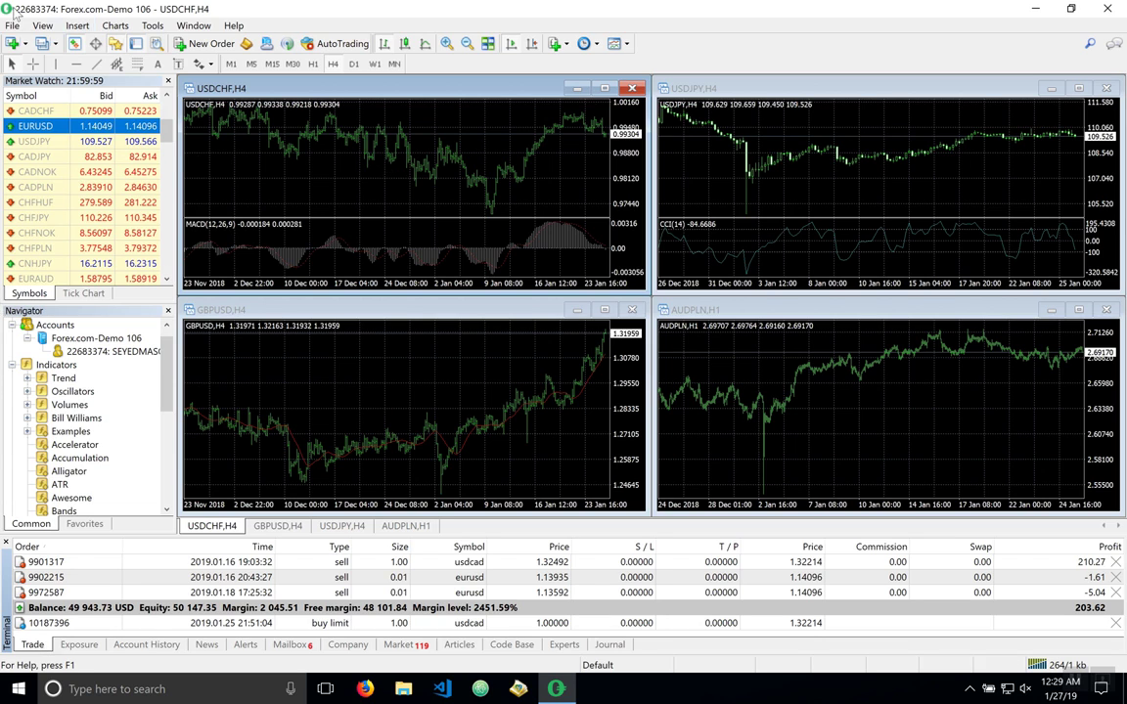
Load the Default profile from the Profiles dropdown
left_click(44, 44)
left_click(50, 47)
left_click(51, 45)
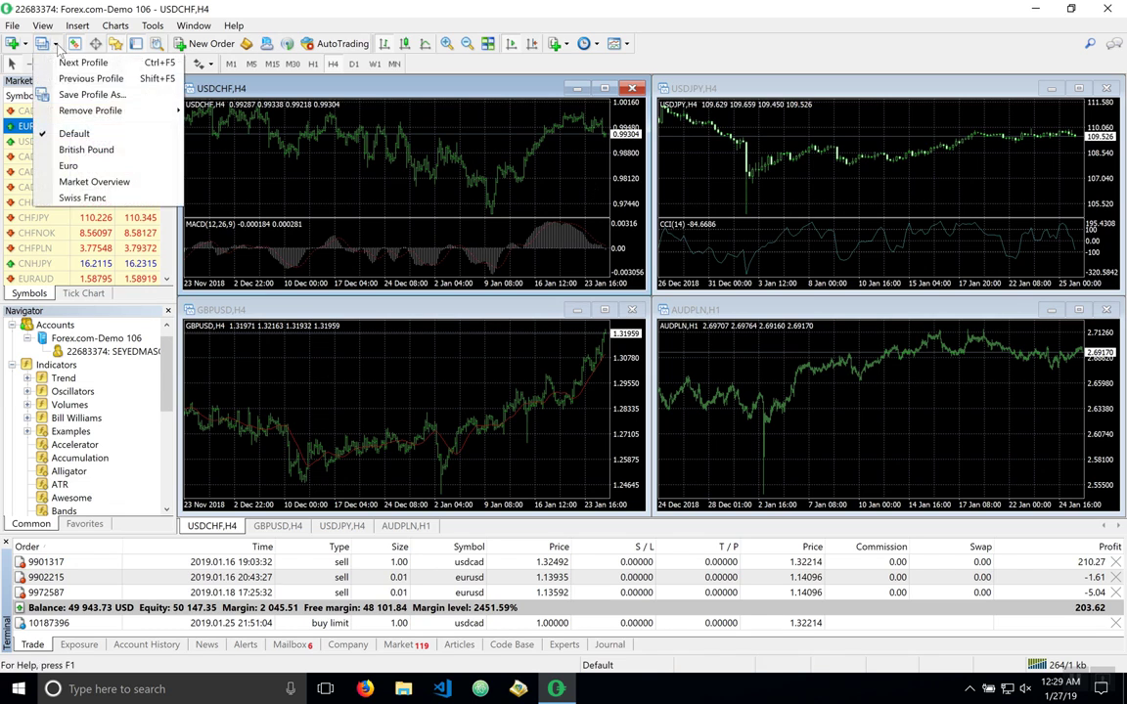
left_click(88, 135)
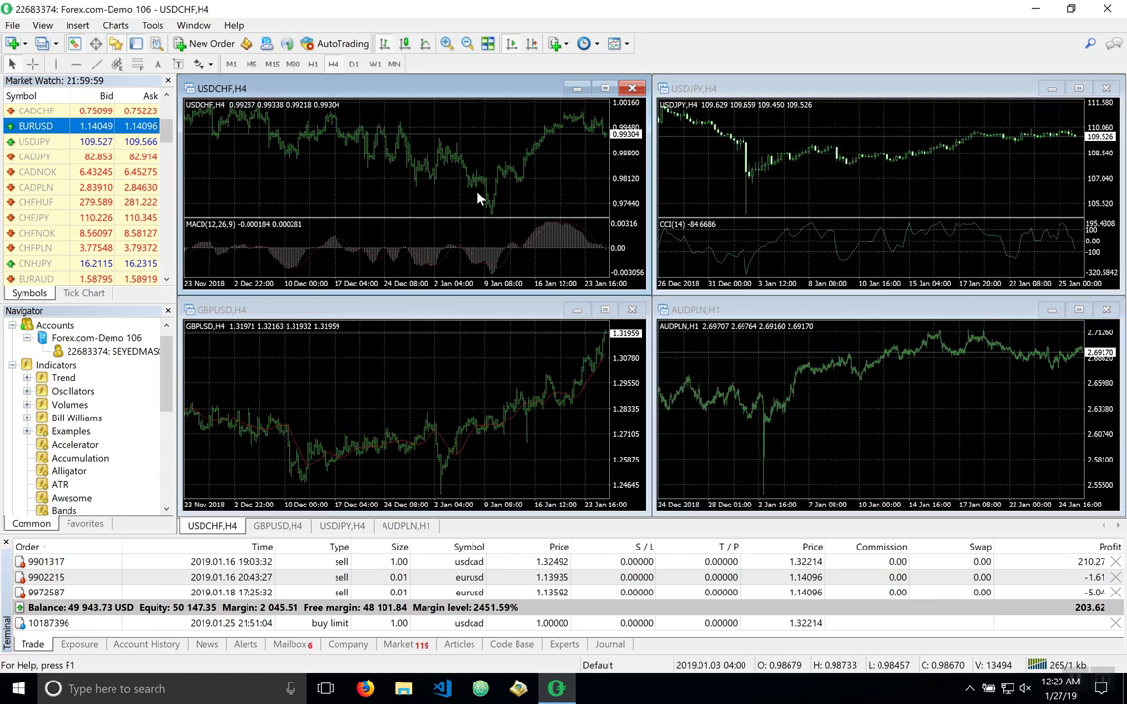
Load the British Pound profile with GBPUSD H1, H4 and Daily charts, and tile them
left_click(43, 43)
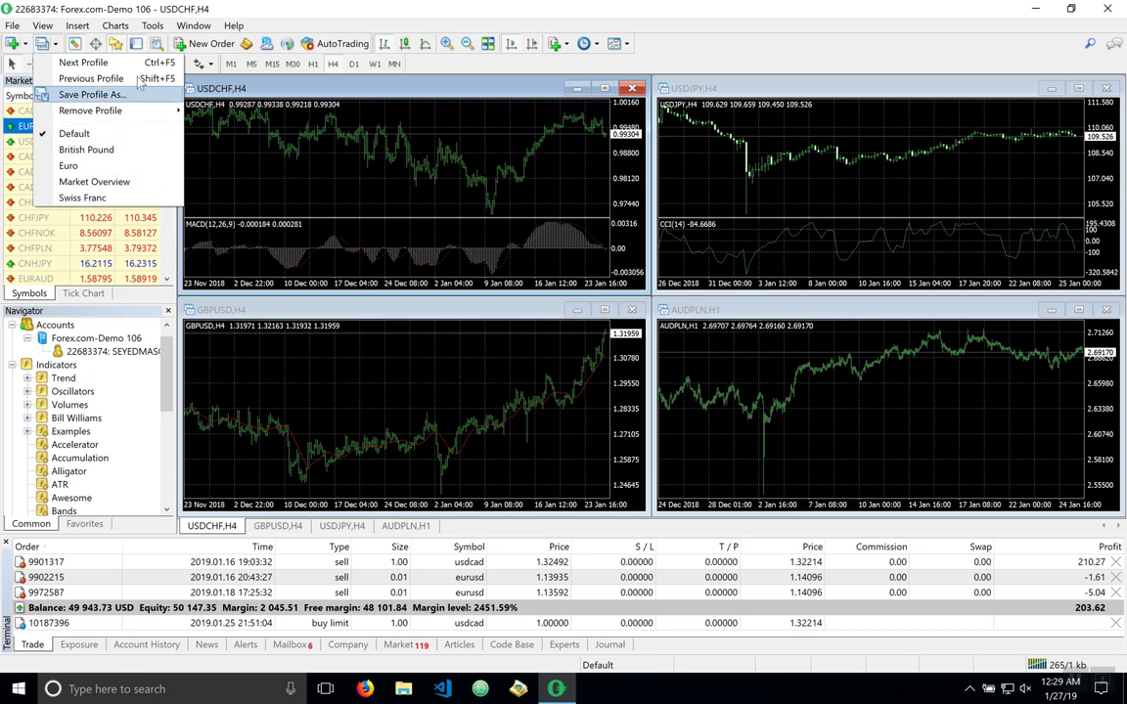
left_click(115, 157)
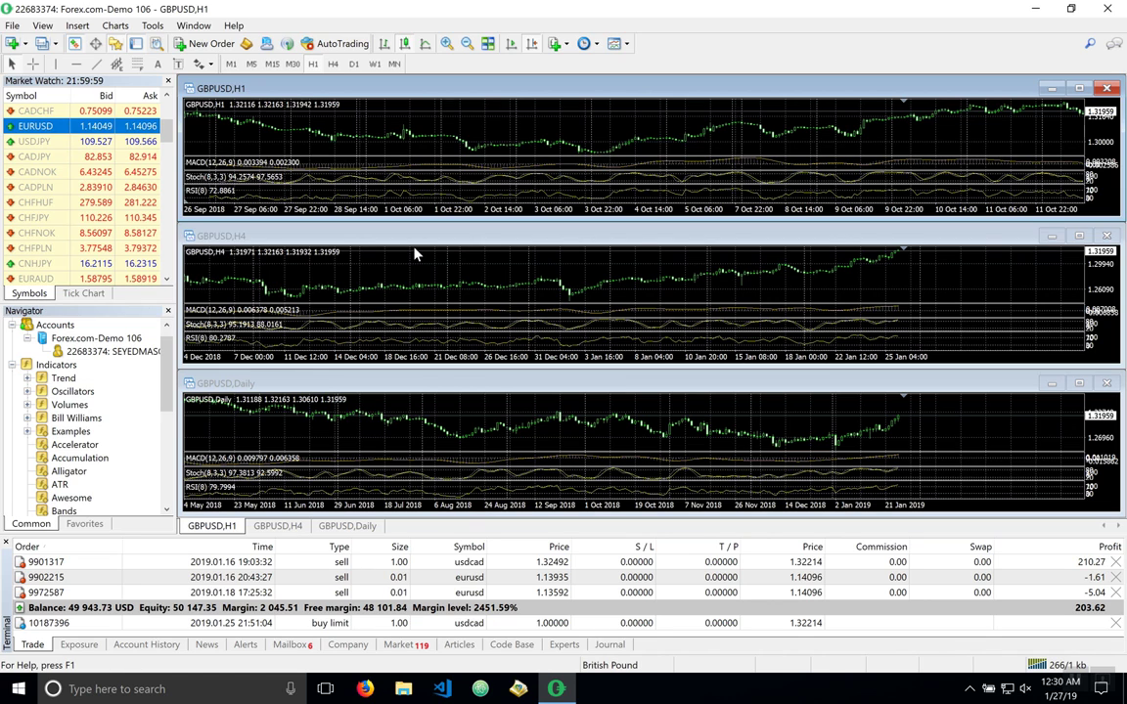
left_click(487, 46)
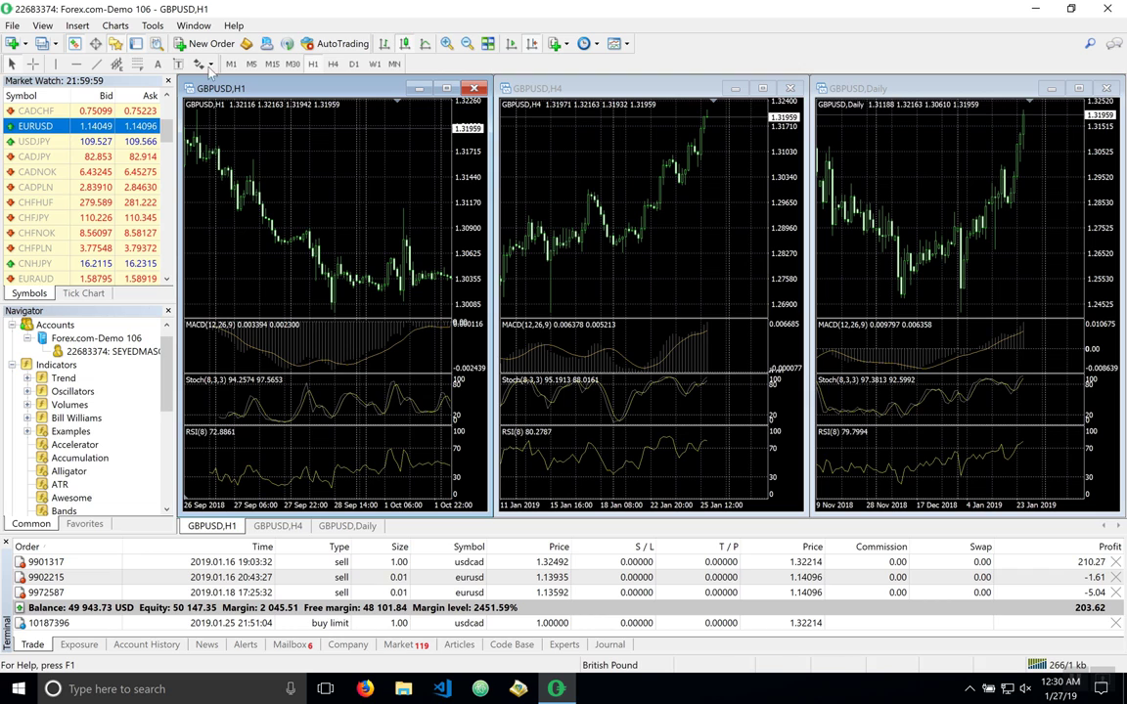
Rearrange the GBPUSD charts with Tile Horizontally, then Tile Vertically, then Tile Windows
left_click(195, 27)
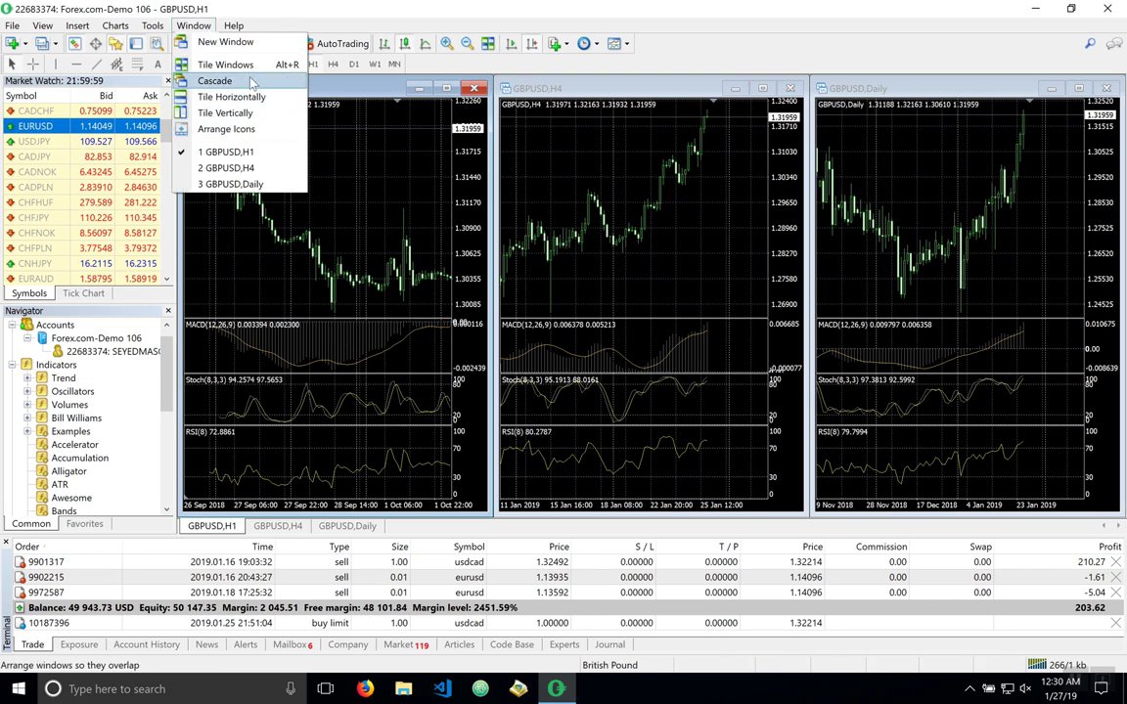
left_click(227, 97)
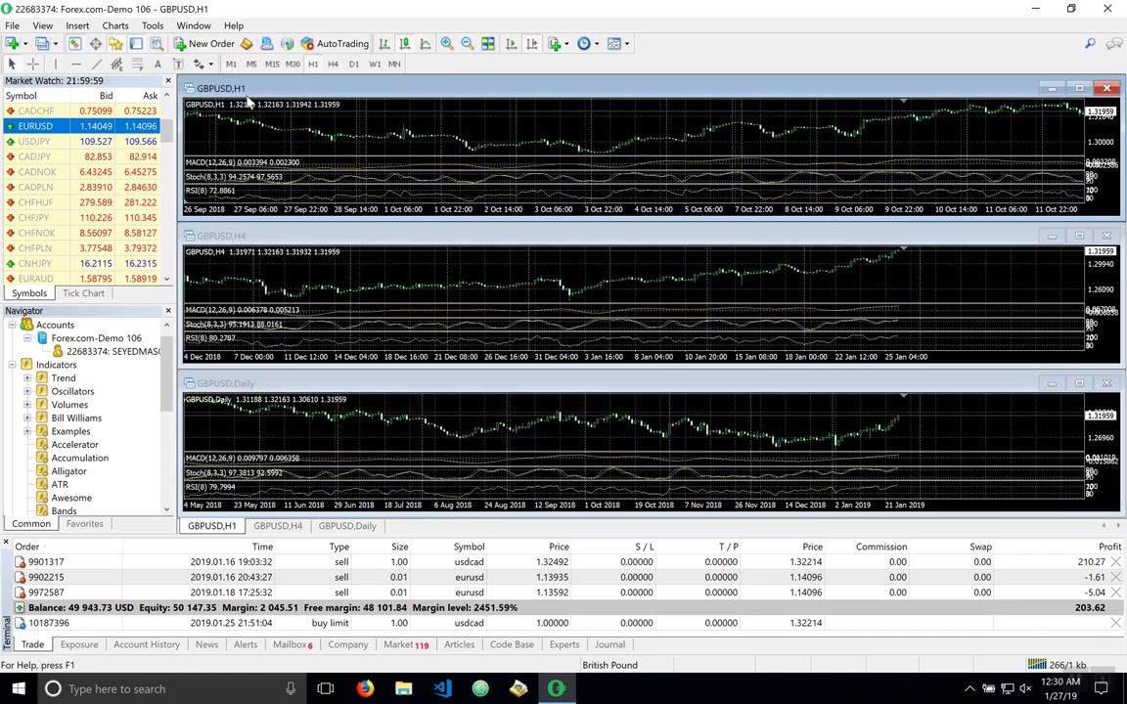
left_click(154, 27)
mouse_move(194, 26)
left_click(226, 114)
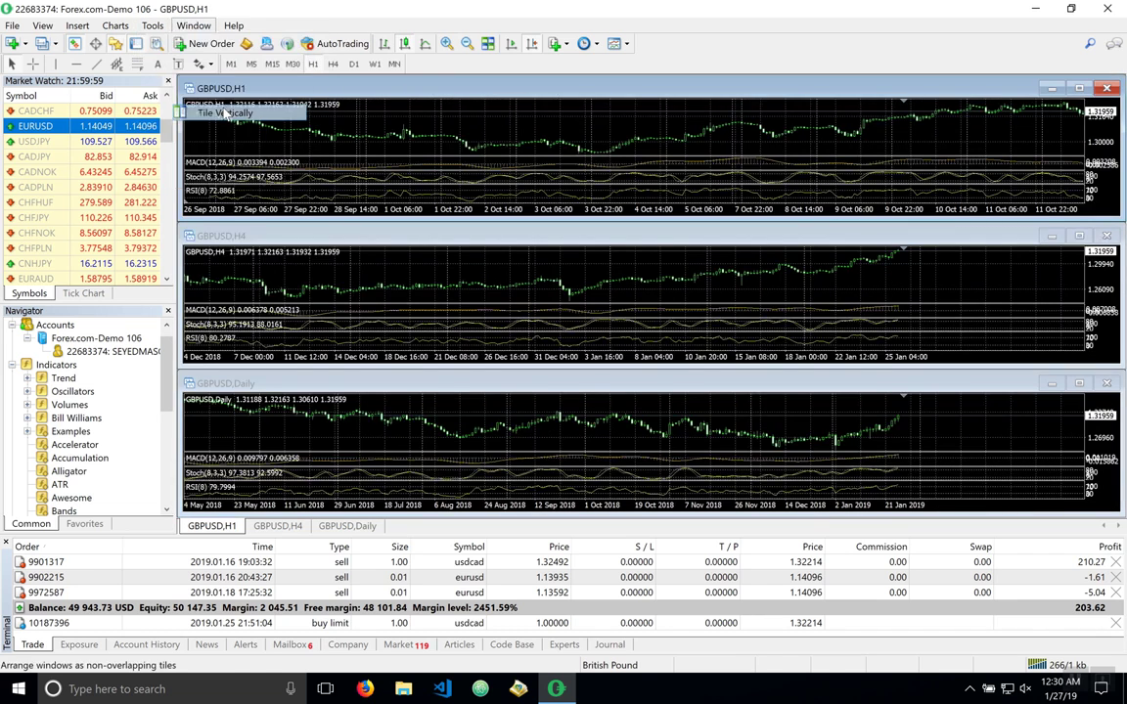
left_click(193, 26)
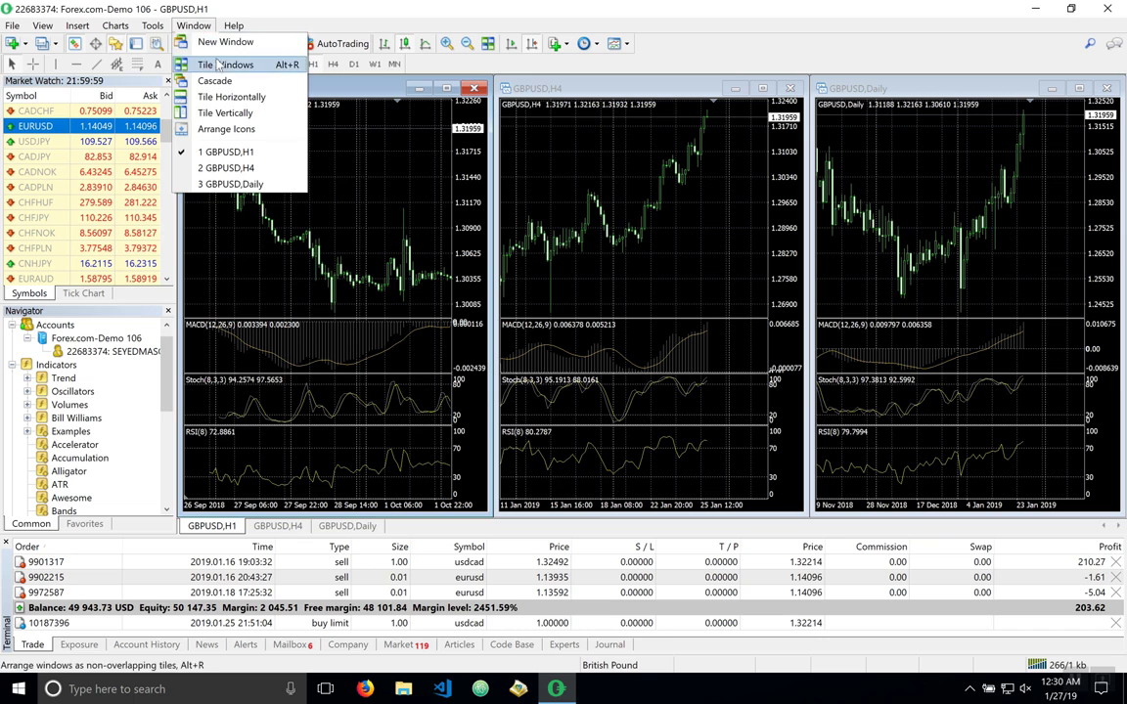
left_click(217, 64)
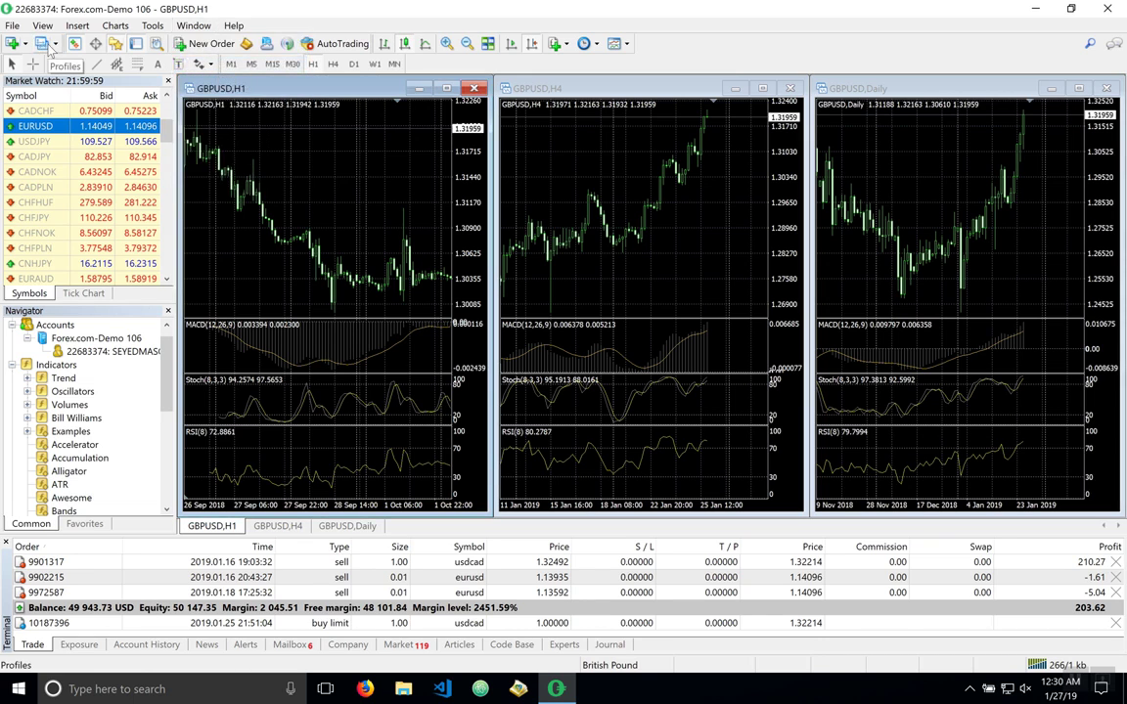
left_click(45, 46)
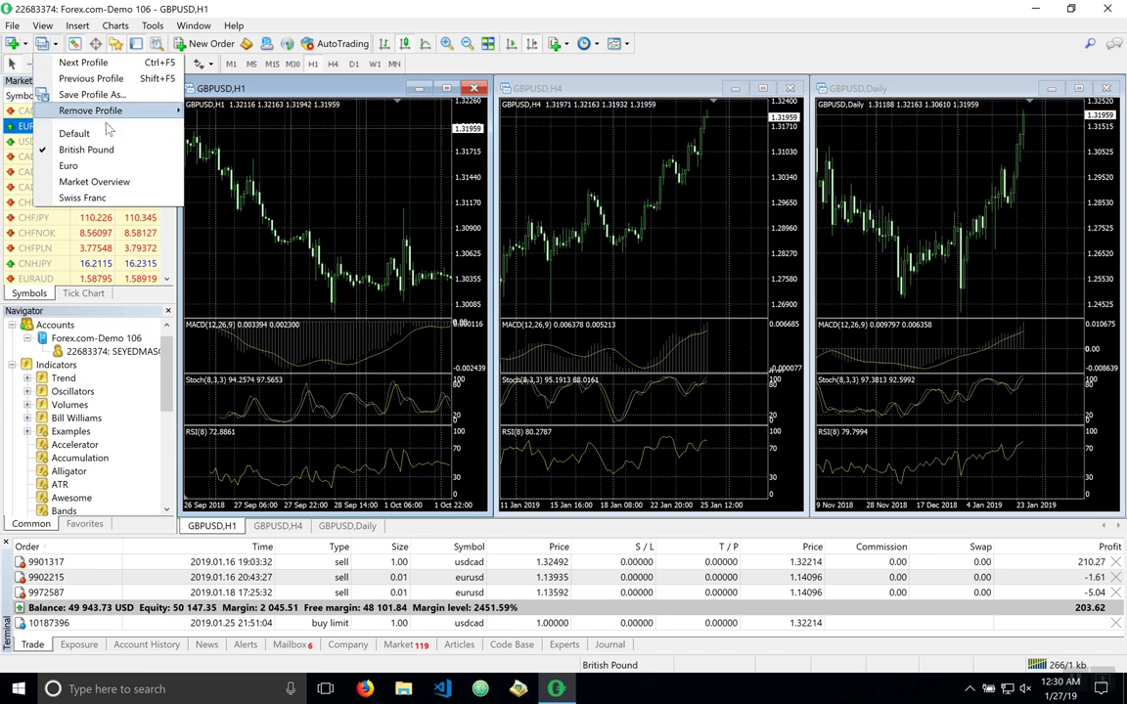
Load the Default profile and drag USDJPY onto the top-left USDCHF chart
left_click(74, 134)
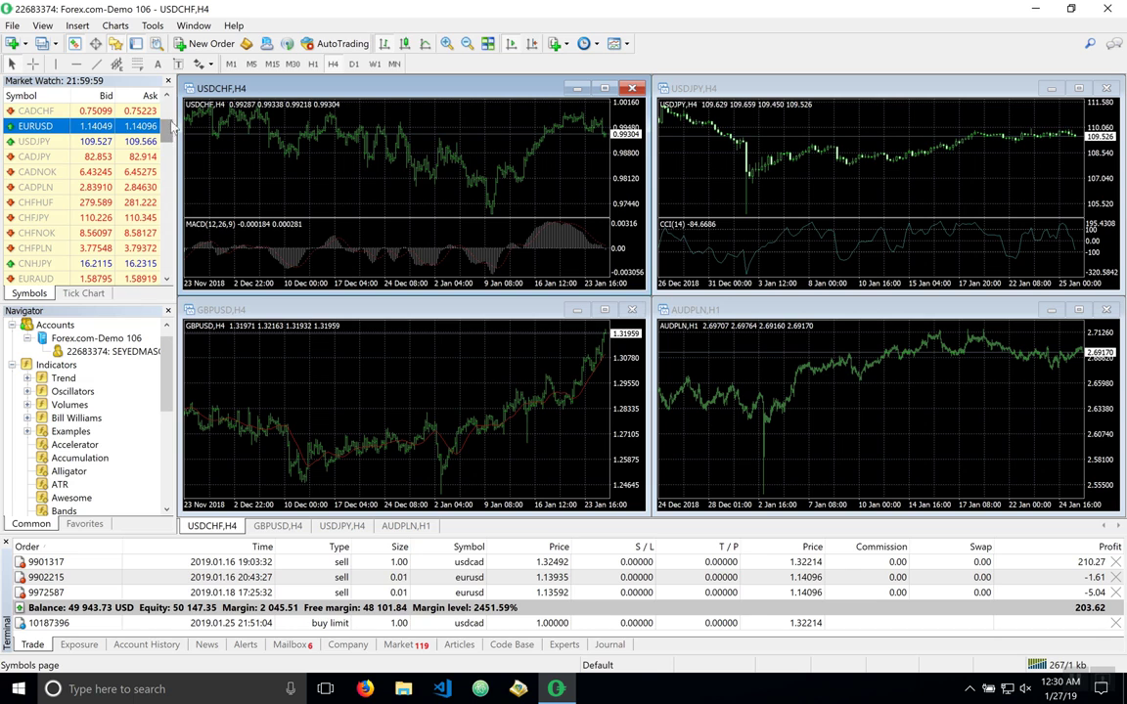
scroll(108, 176, "down", 4)
scroll(111, 178, "up", 5)
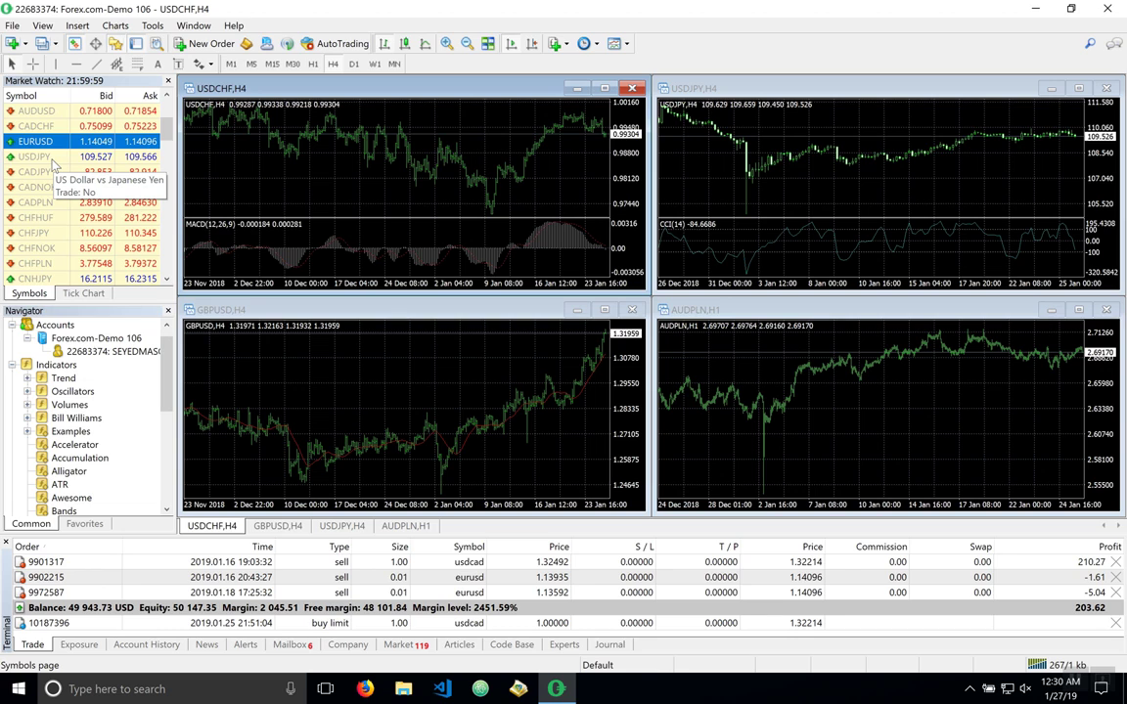
left_click(39, 157)
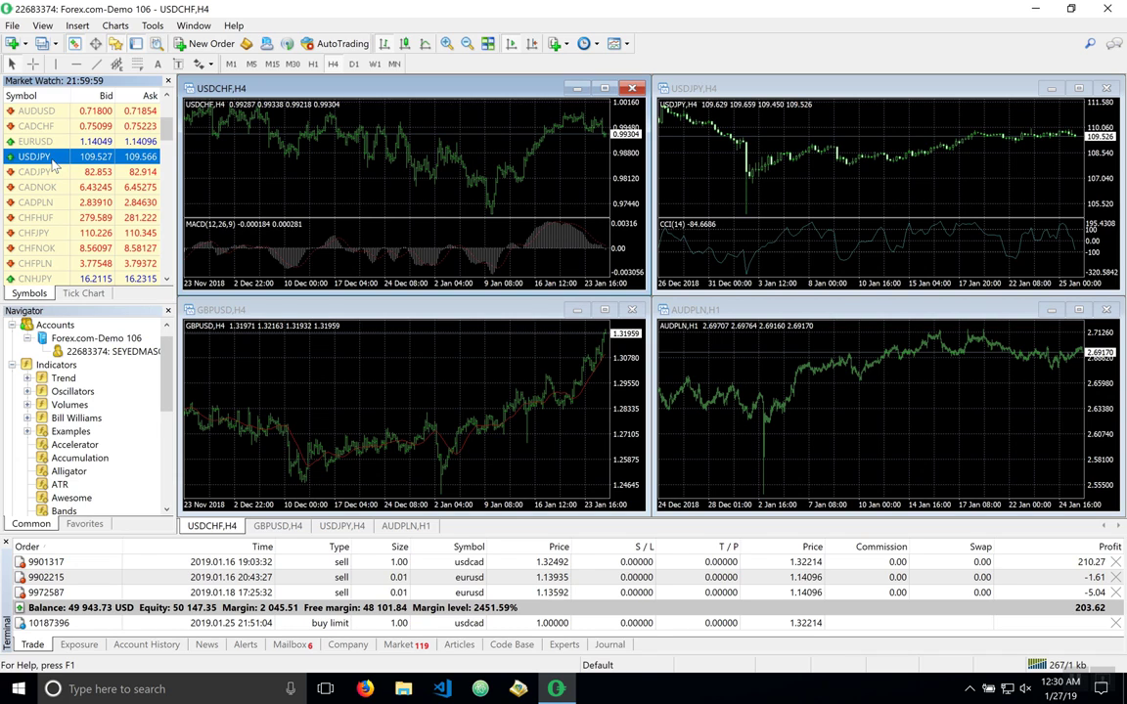
left_click_drag(54, 164, 226, 176)
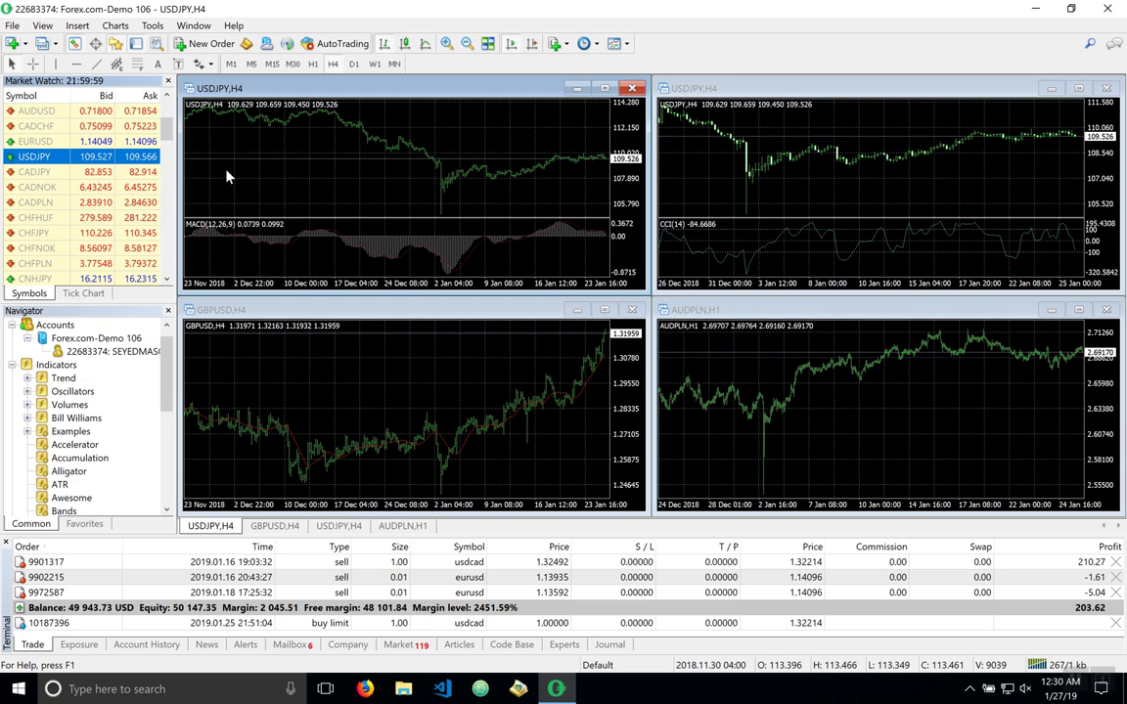
Open a USDJPY hourly chart window from its context menu, then close it
right_click(44, 156)
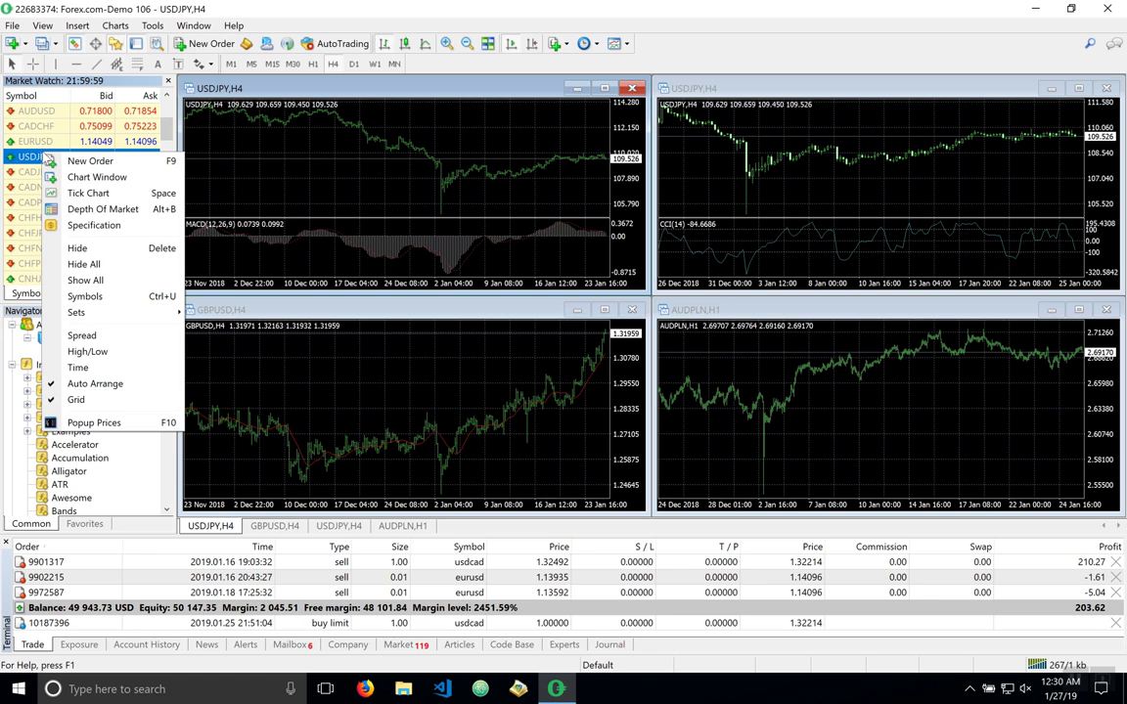
left_click(94, 178)
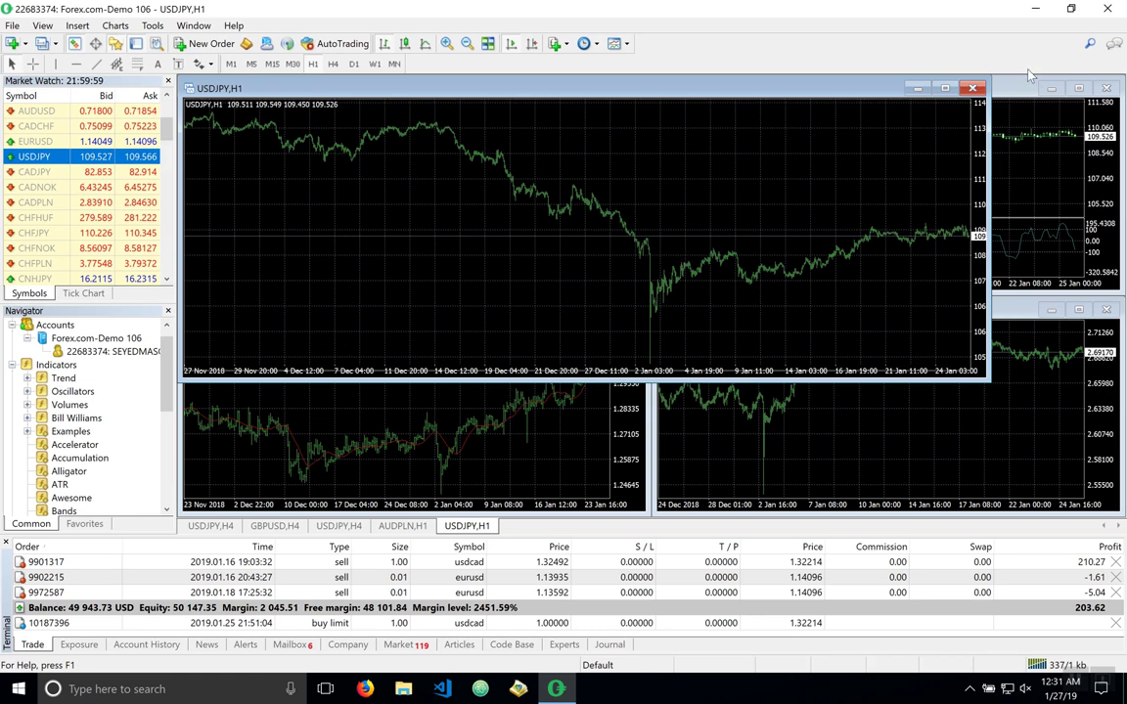
left_click(971, 89)
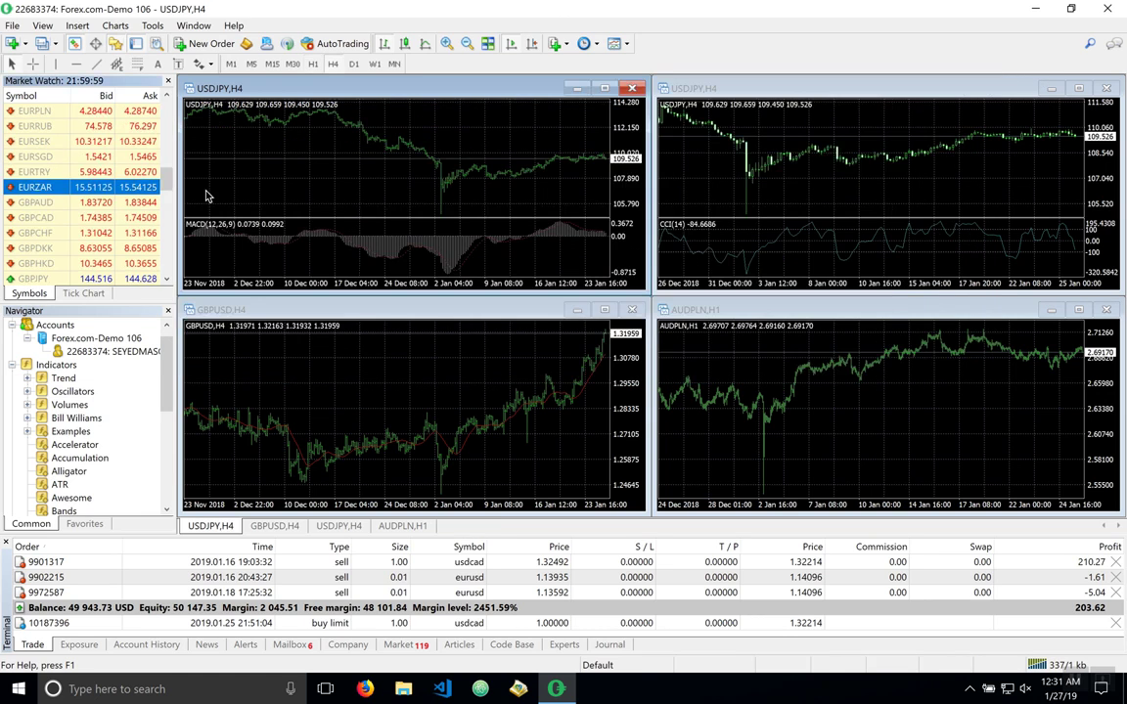
right_click(110, 190)
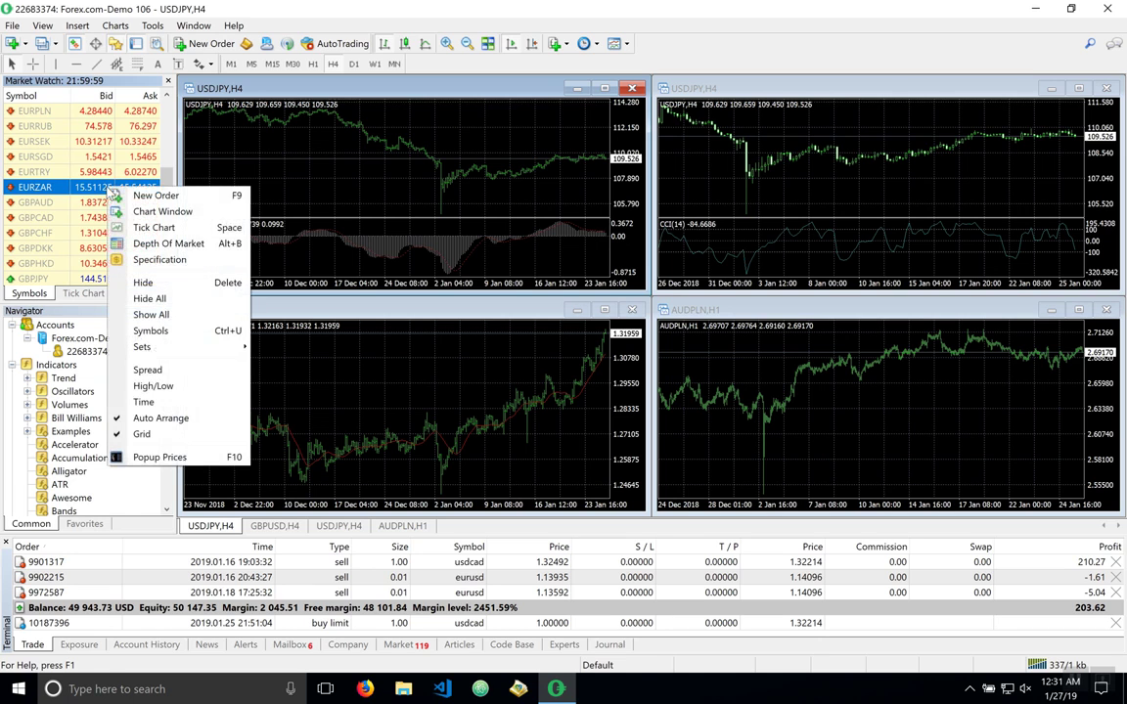
left_click(156, 330)
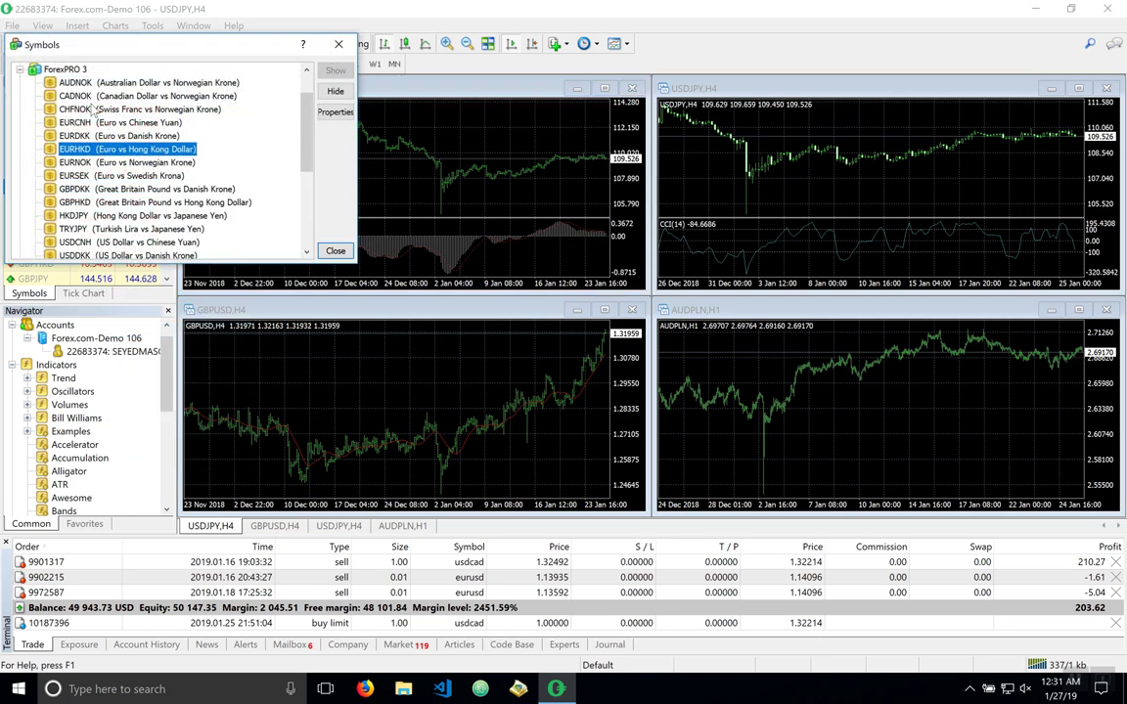
double_click(33, 70)
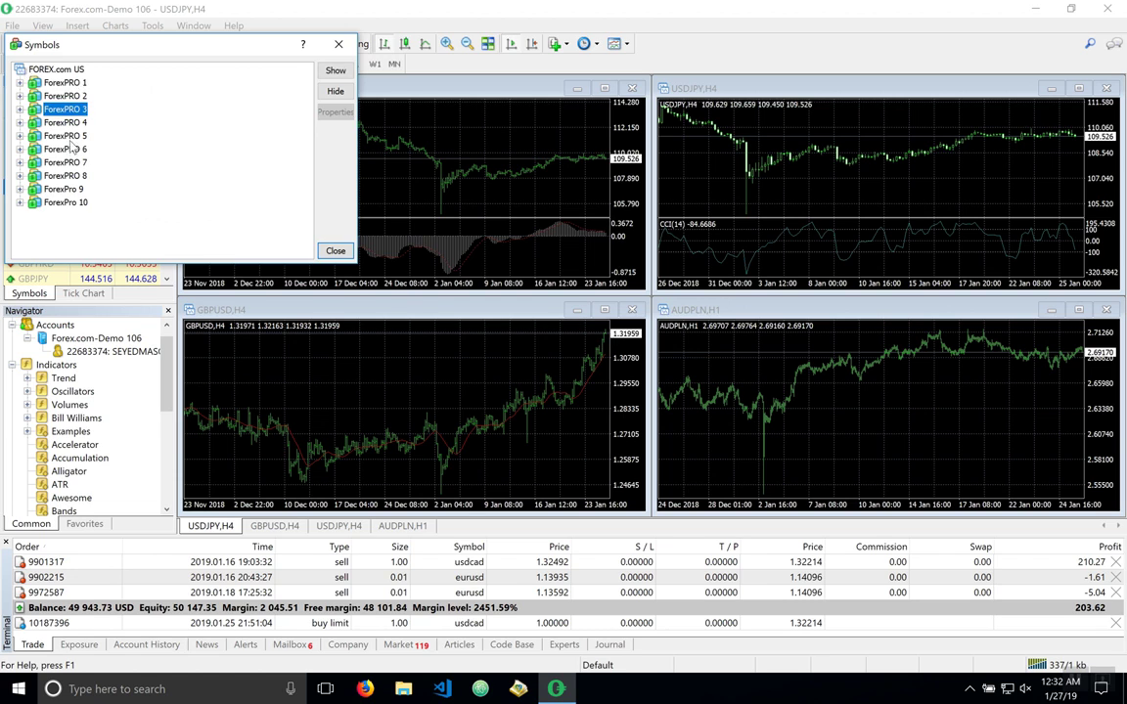
left_click(20, 148)
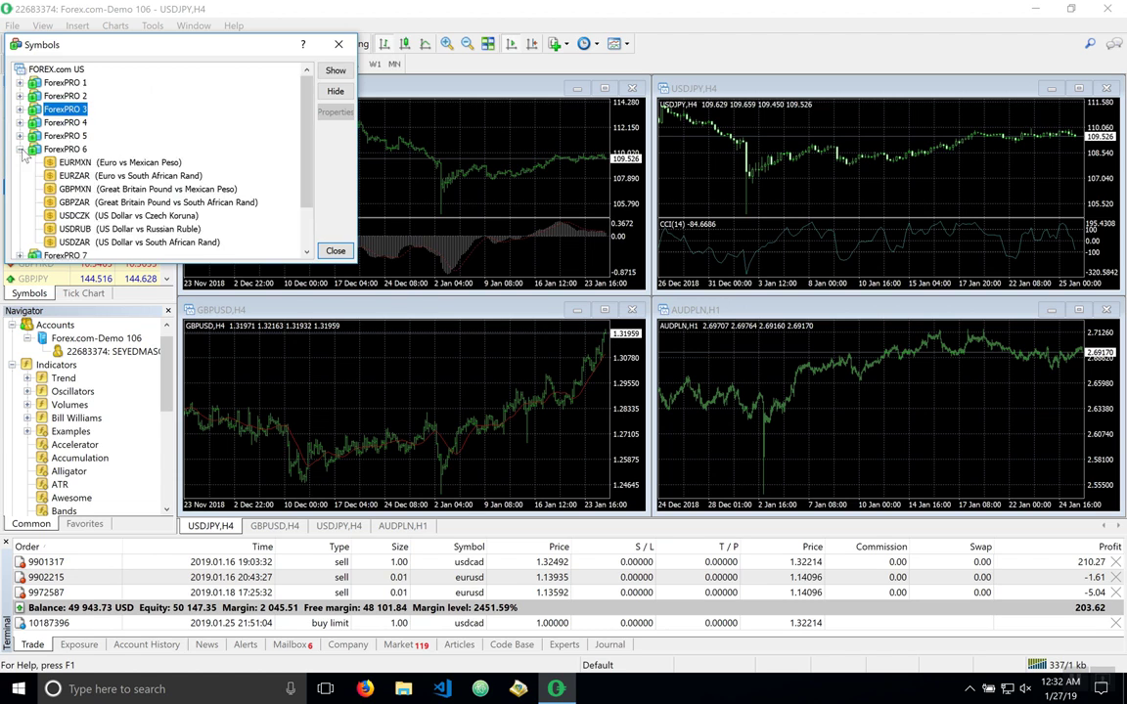
left_click(84, 215)
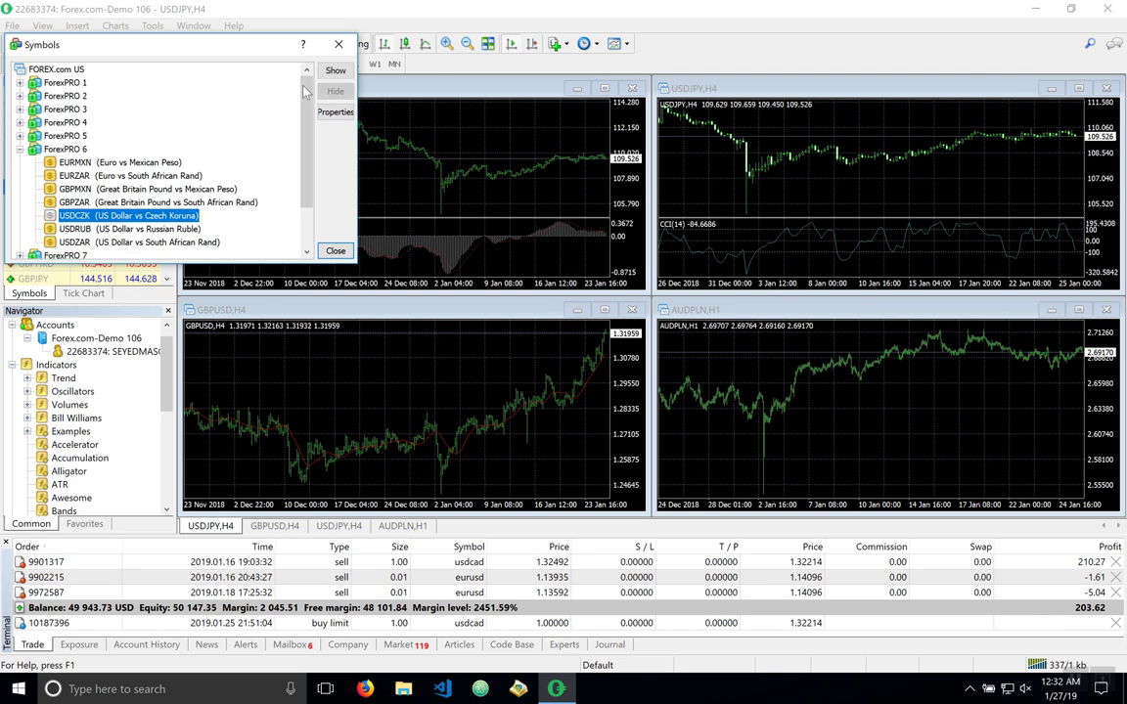
left_click(338, 45)
scroll(71, 223, "down", 2)
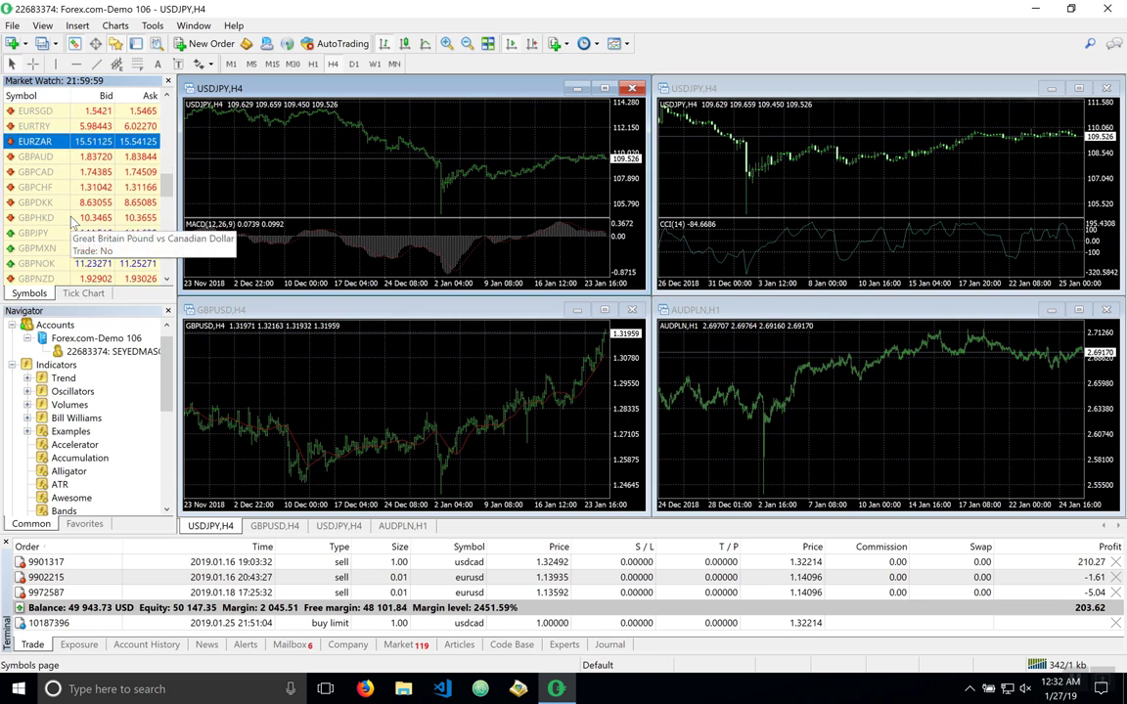
Drag USDCHF from Market Watch onto the top-left USDJPY,H4 chart window
scroll(72, 223, "down", 2)
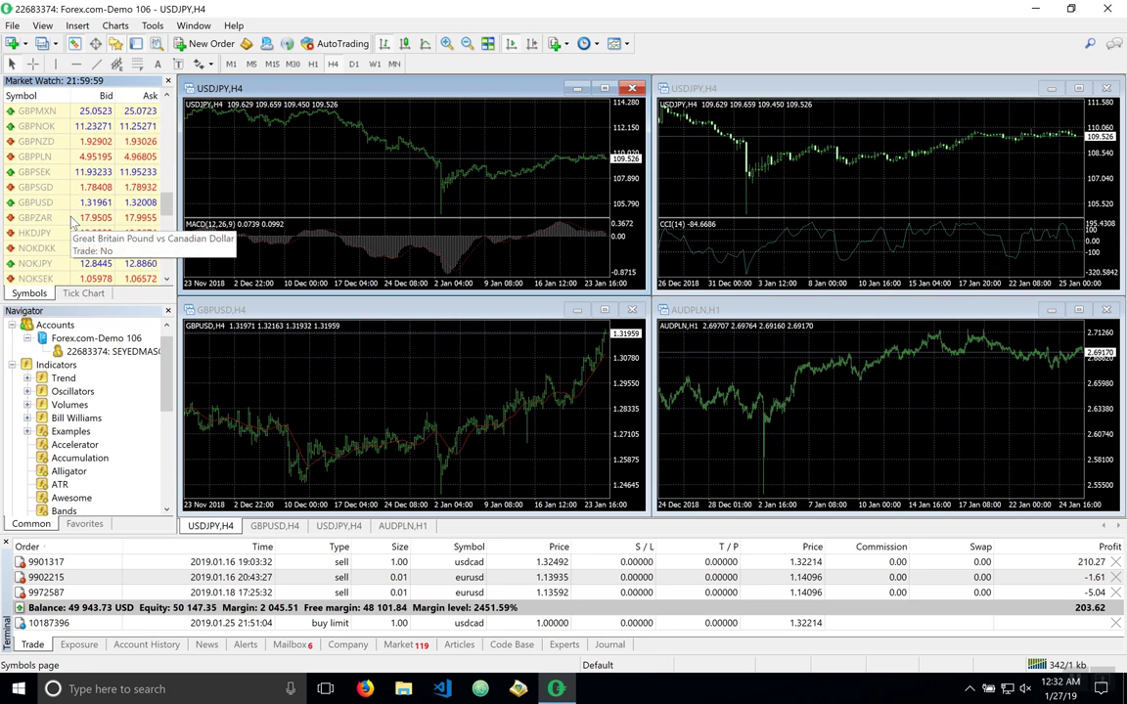
scroll(71, 223, "down", 2)
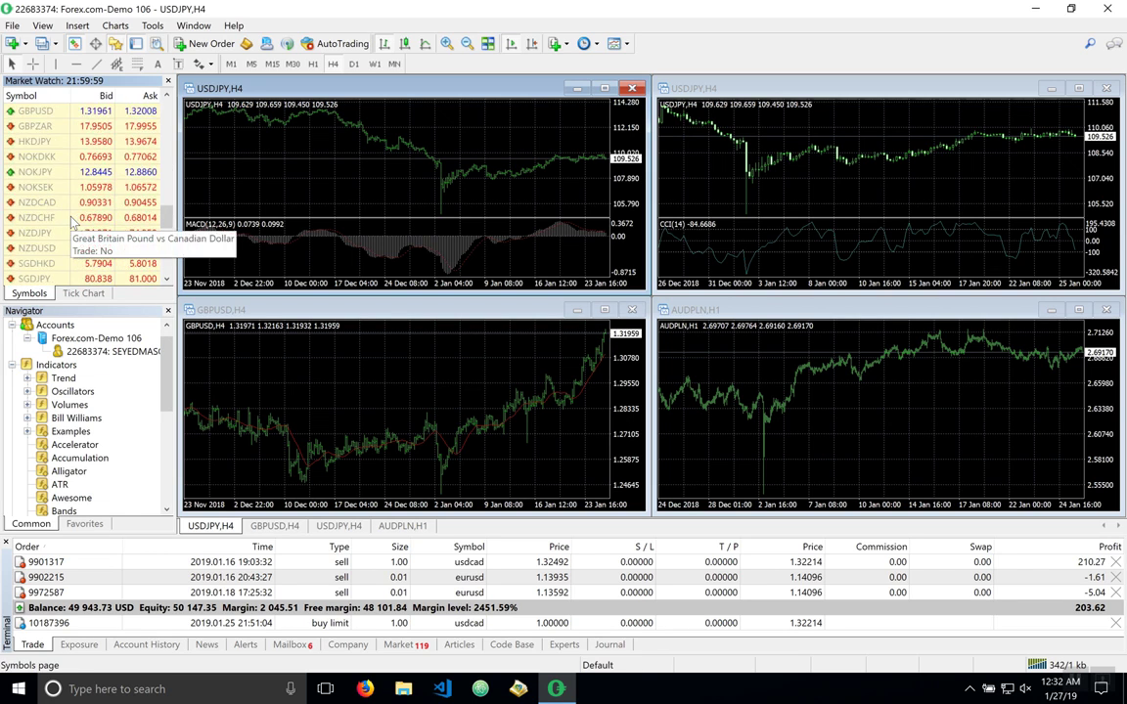
scroll(71, 223, "down", 1)
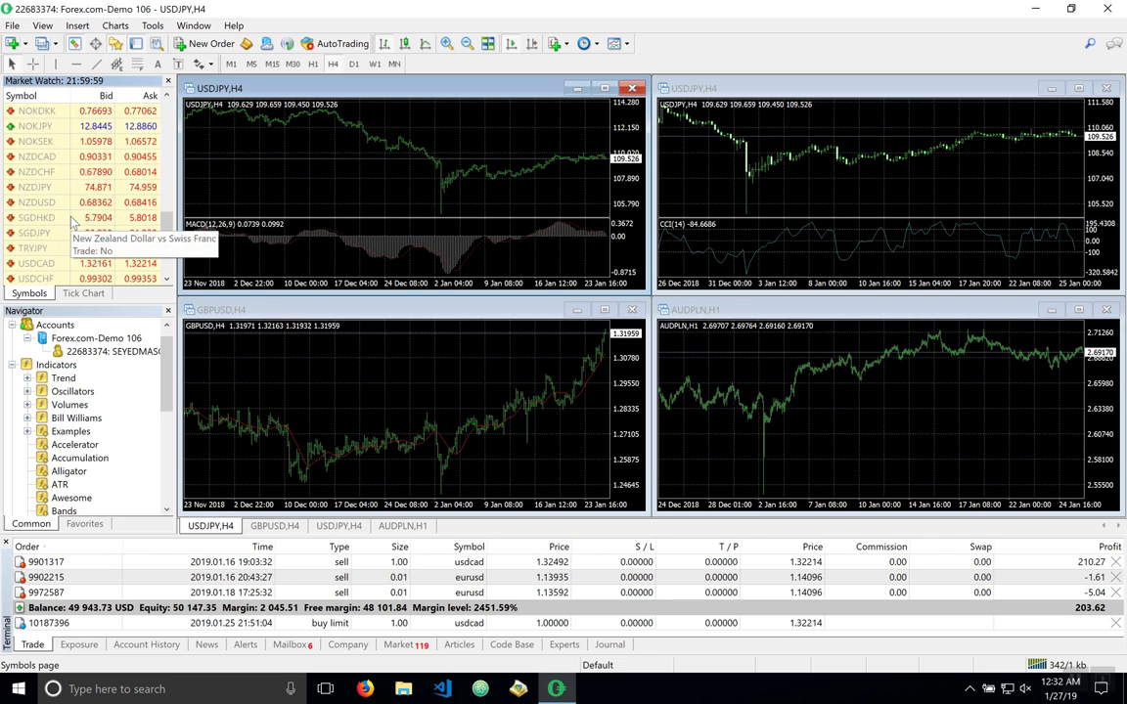
left_click(44, 279)
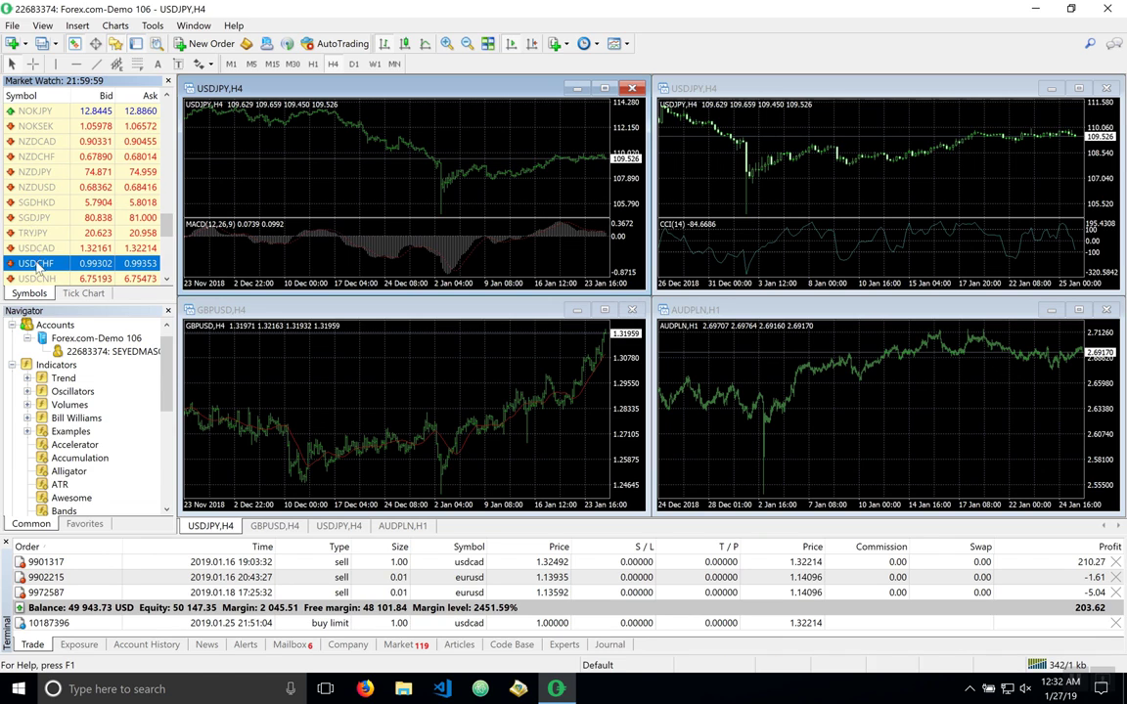
left_click_drag(35, 260, 275, 213)
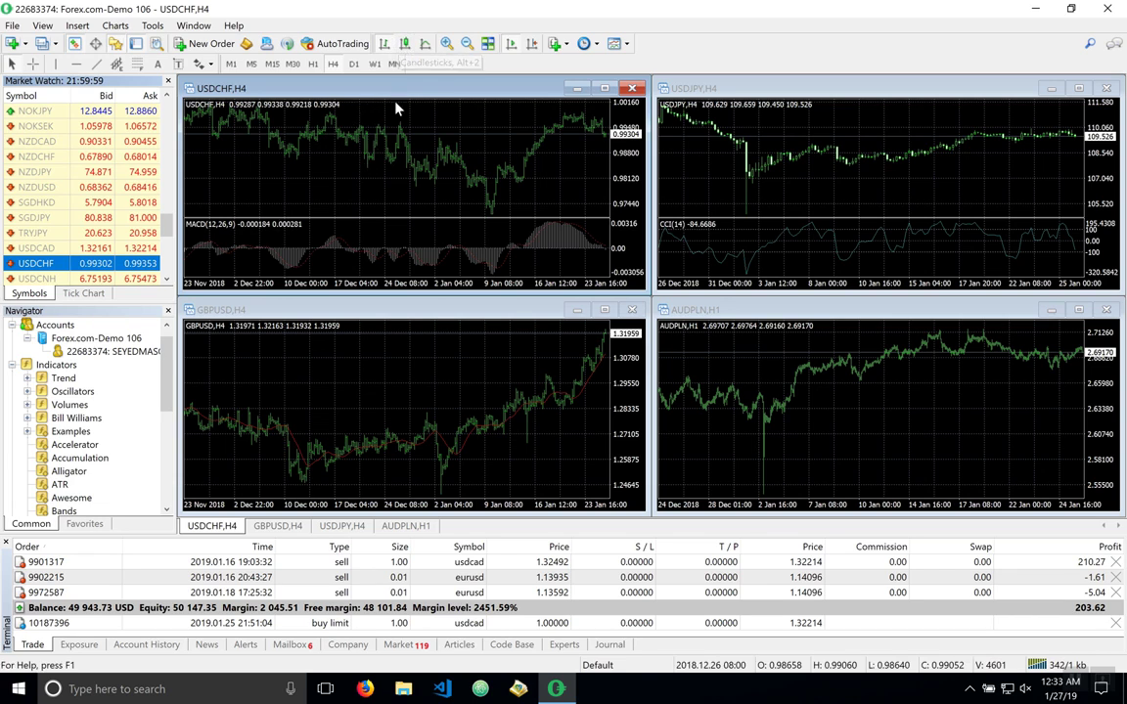
Try line and bar styles on the USDCHF chart, then return to candlesticks
left_click(384, 44)
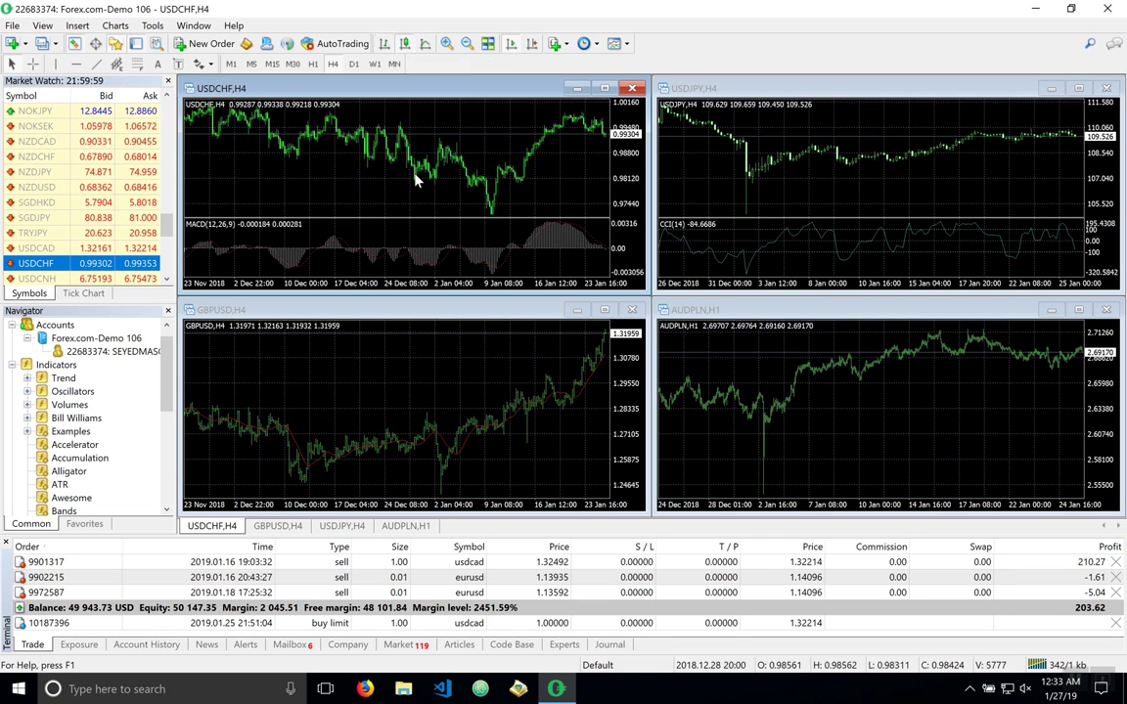
left_click(424, 44)
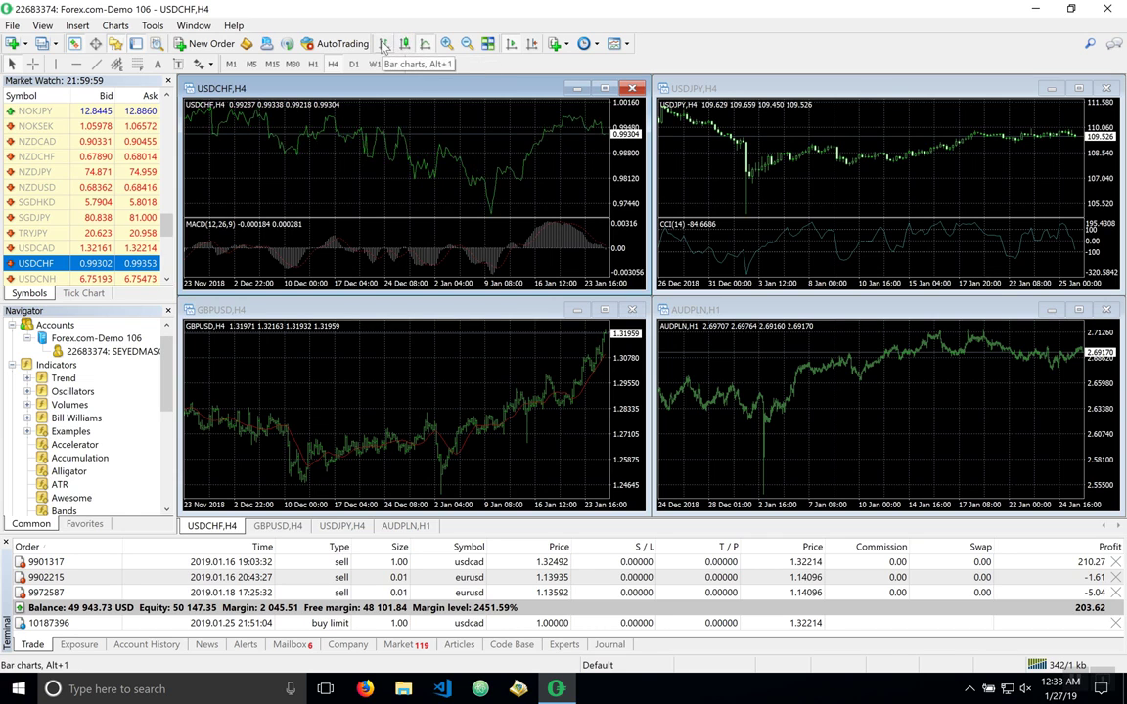
left_click(384, 45)
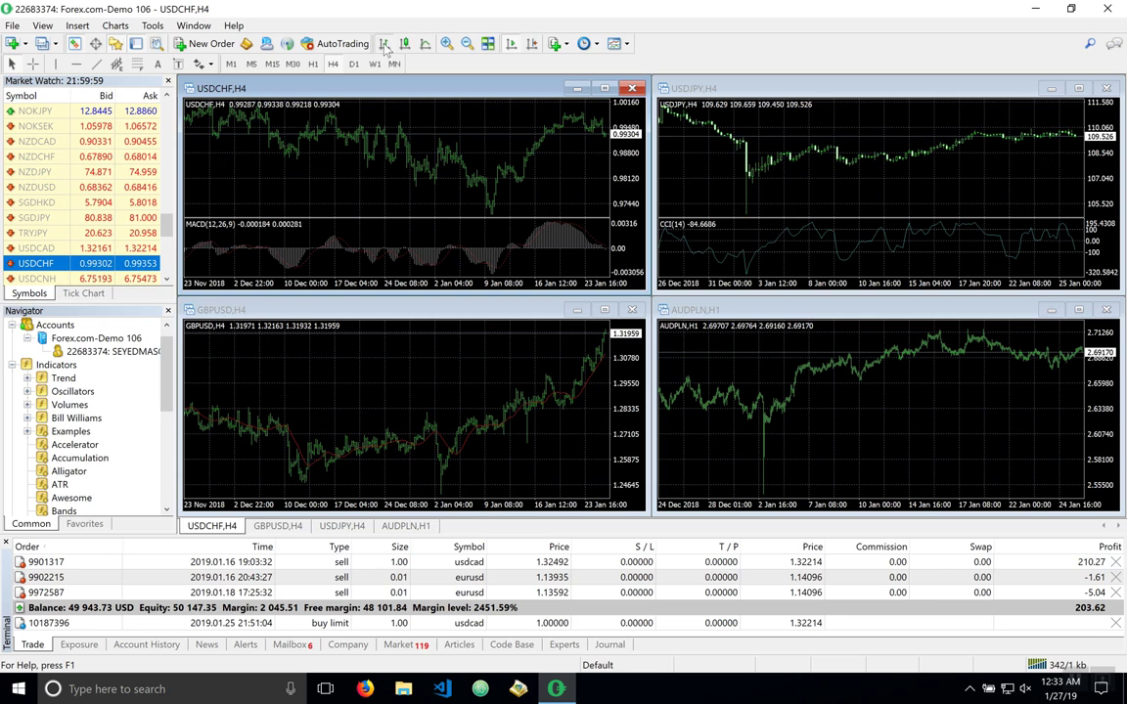
left_click(404, 44)
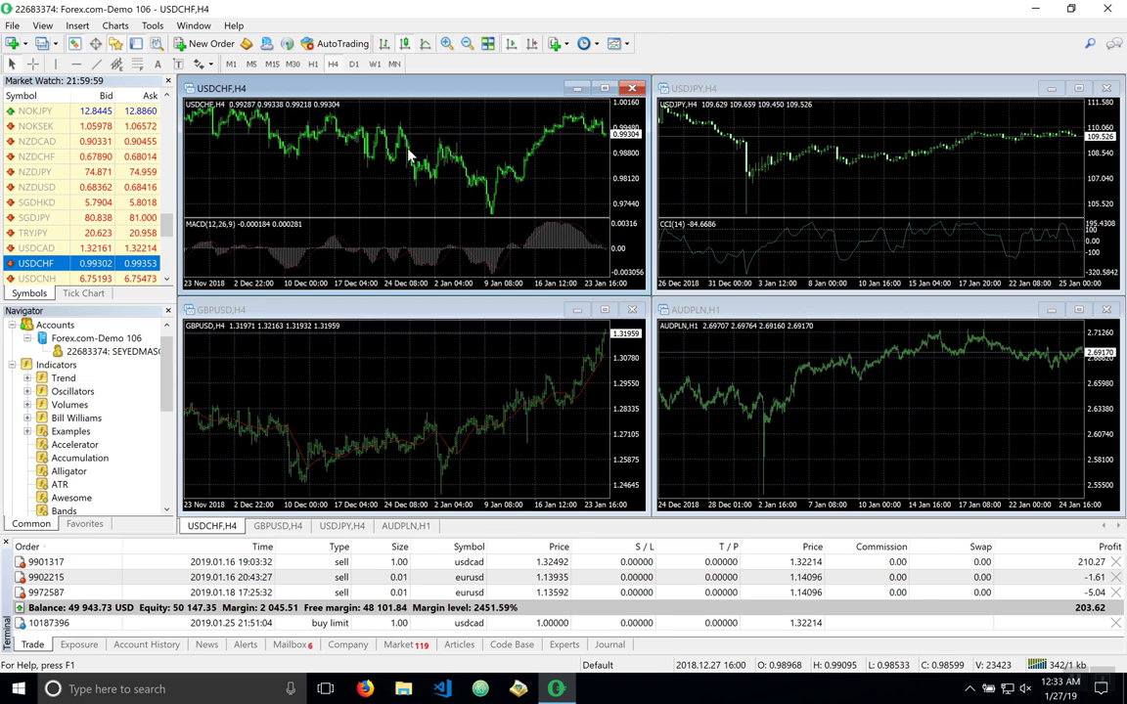
Cycle the USDCHF chart through M1, M5, M15, M30, H1, H4, D1, W1, ending on MN
left_click(232, 64)
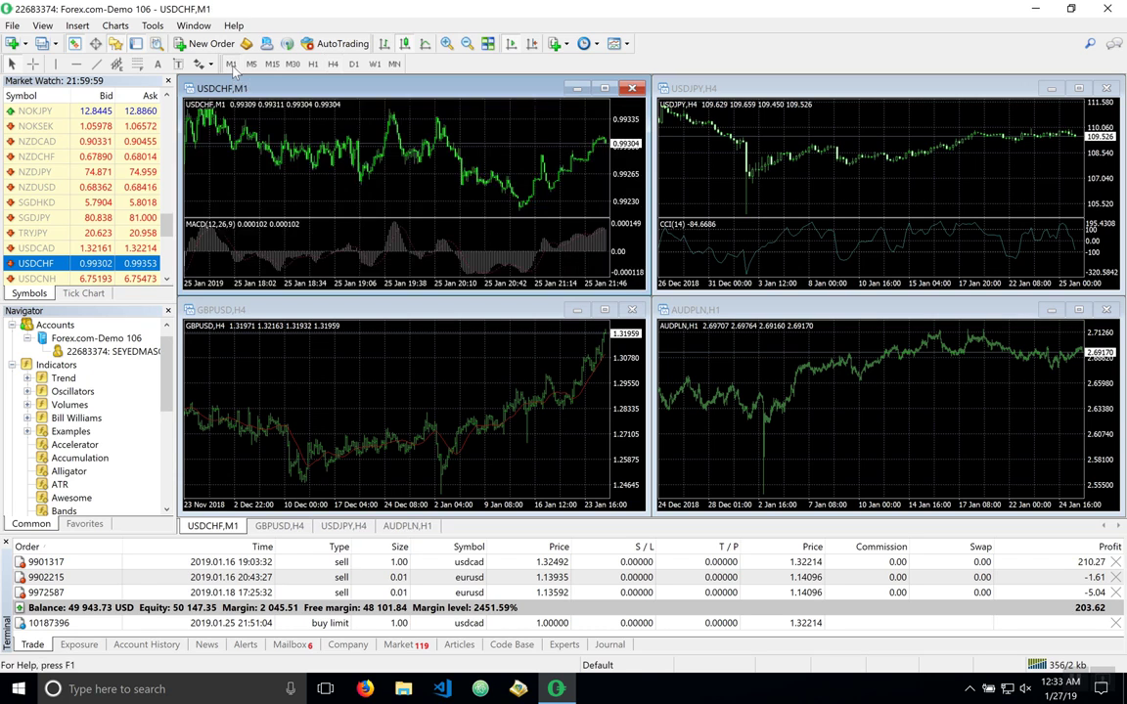
left_click(252, 64)
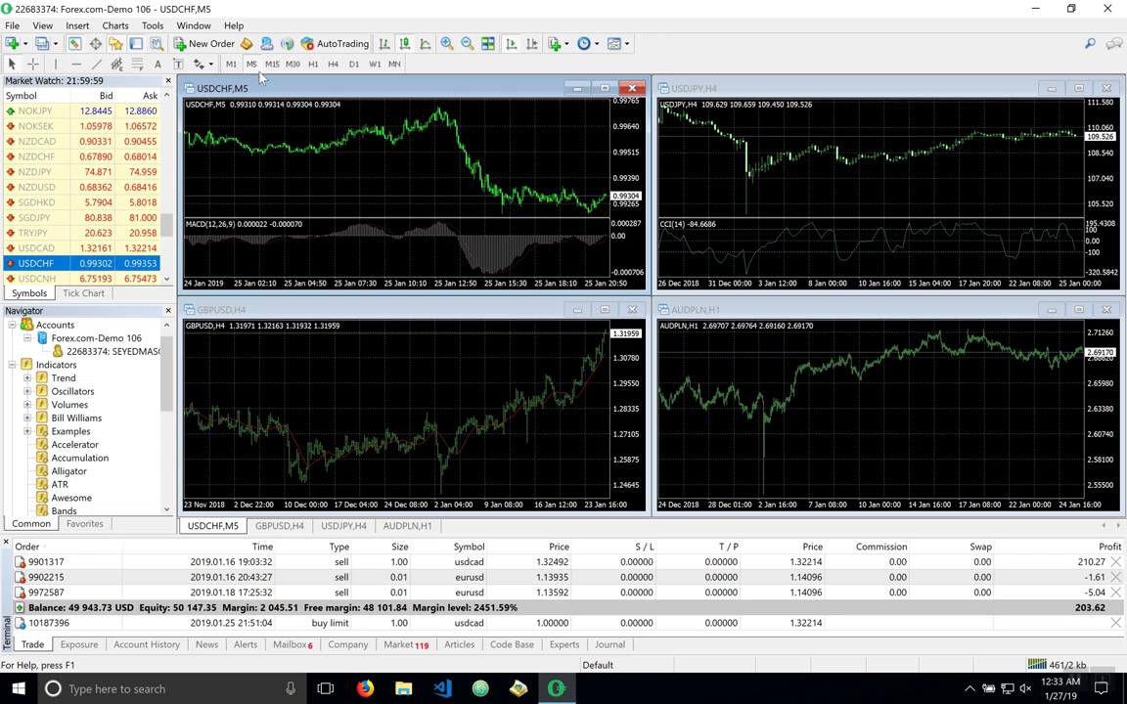
left_click(272, 64)
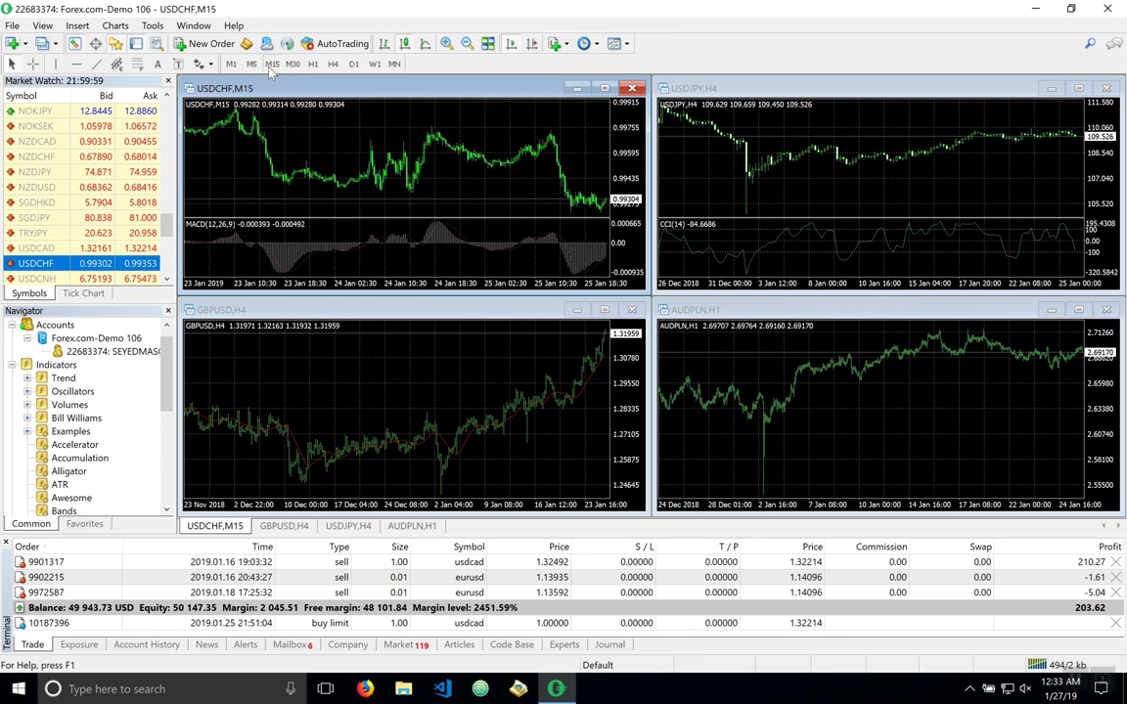
left_click(293, 65)
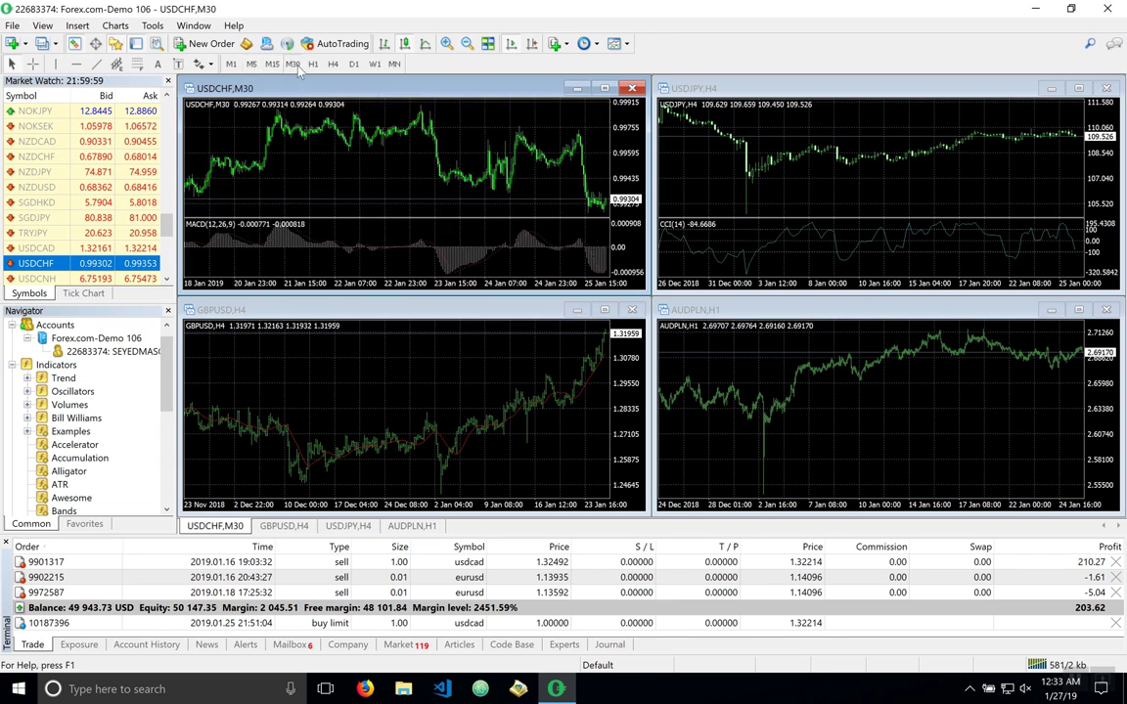
left_click(313, 64)
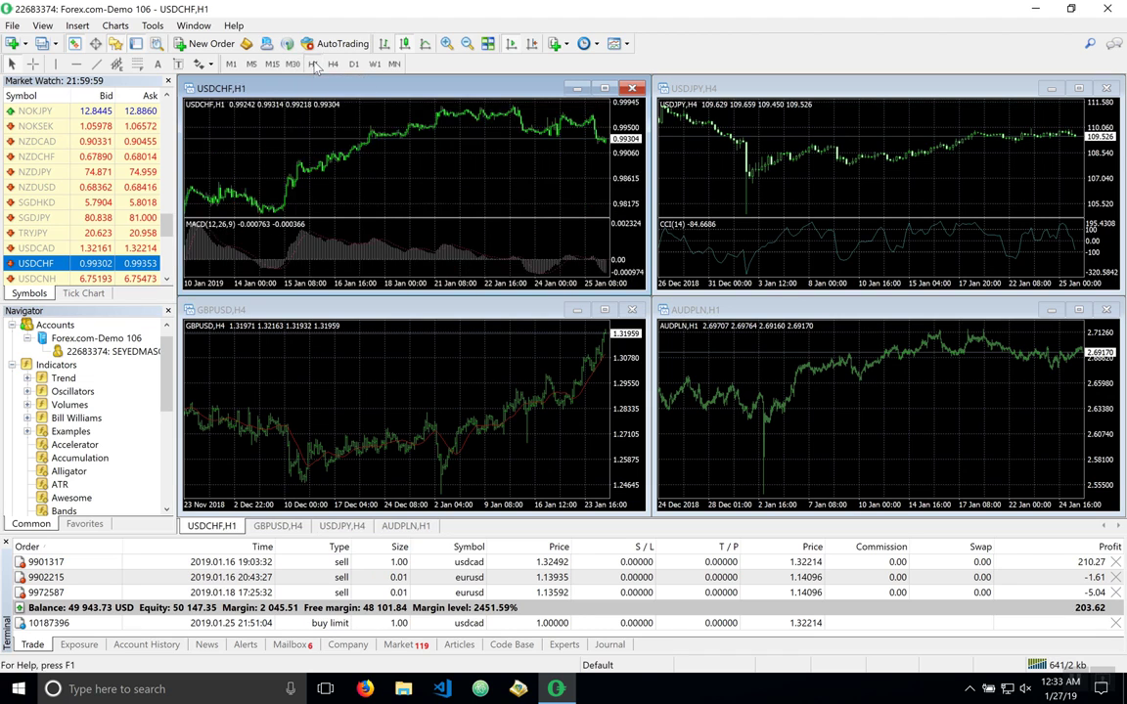
left_click(335, 64)
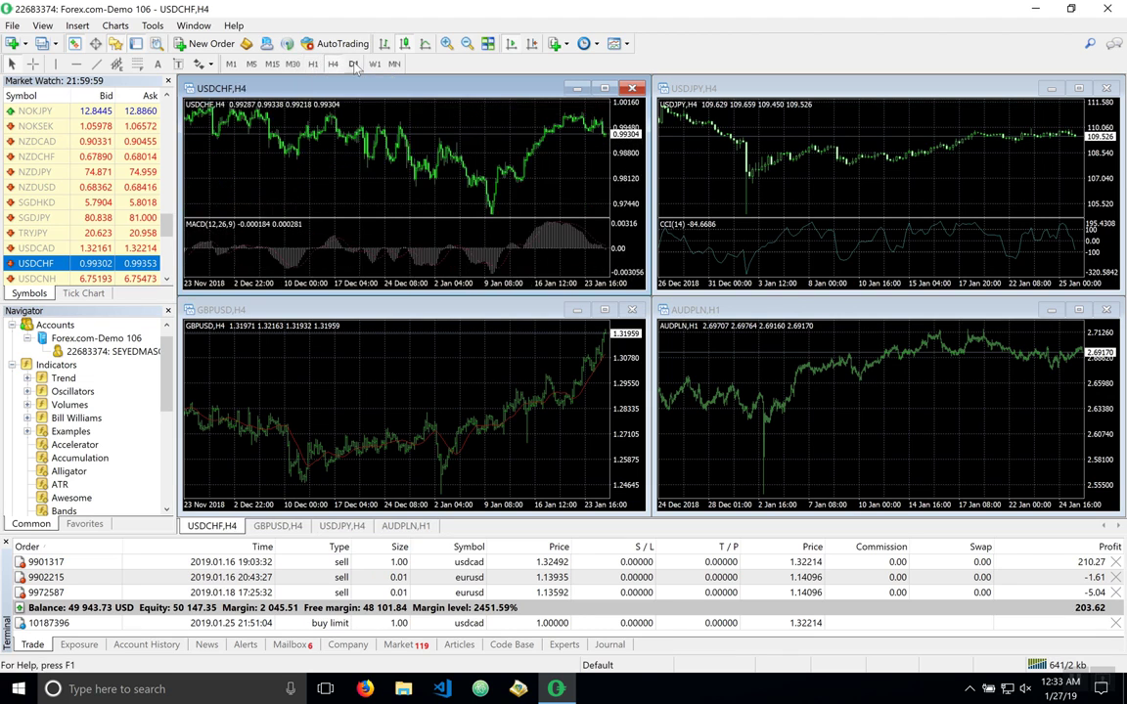
left_click(354, 64)
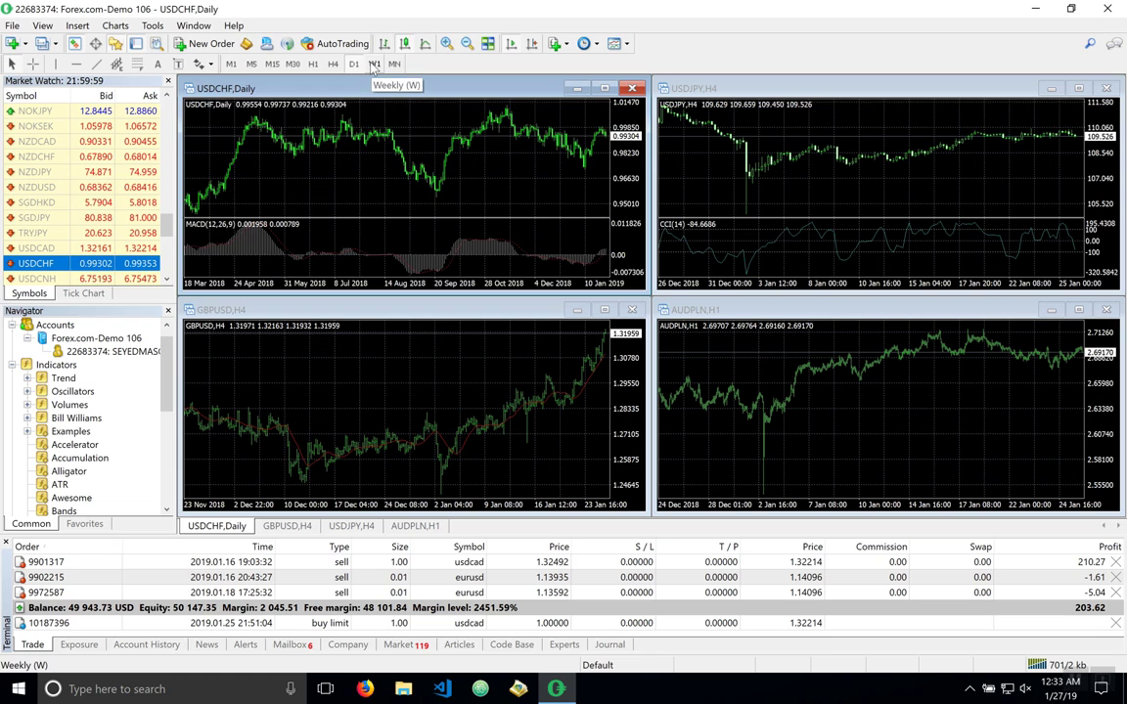
left_click(373, 65)
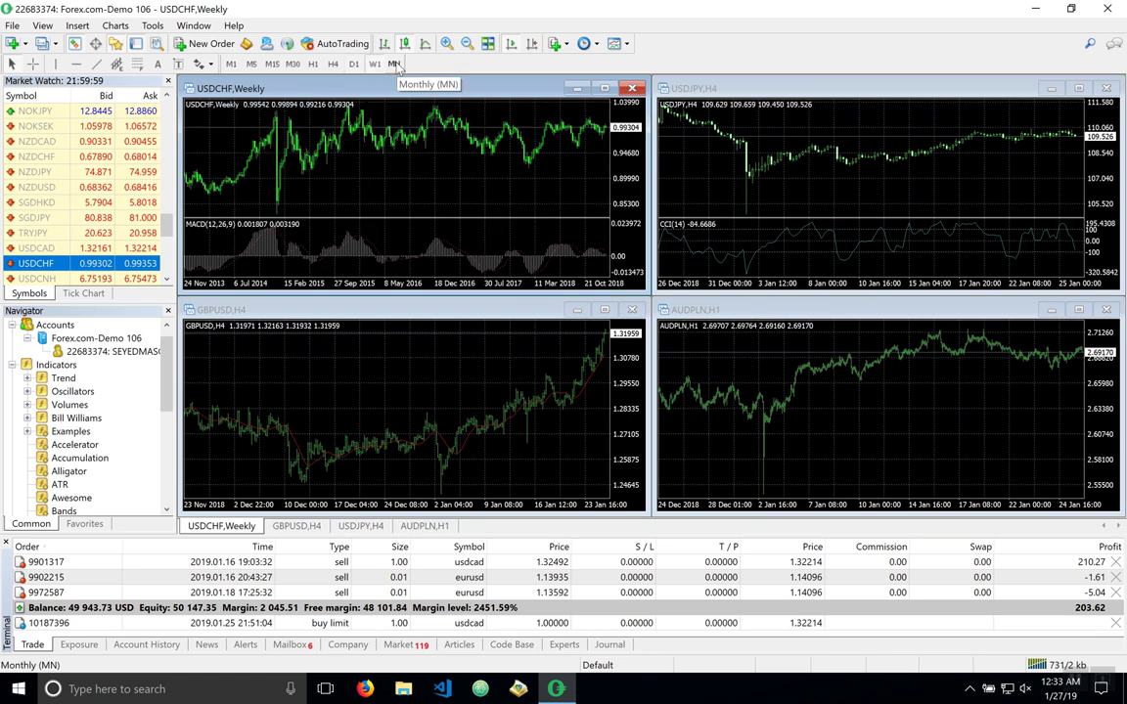
left_click(394, 65)
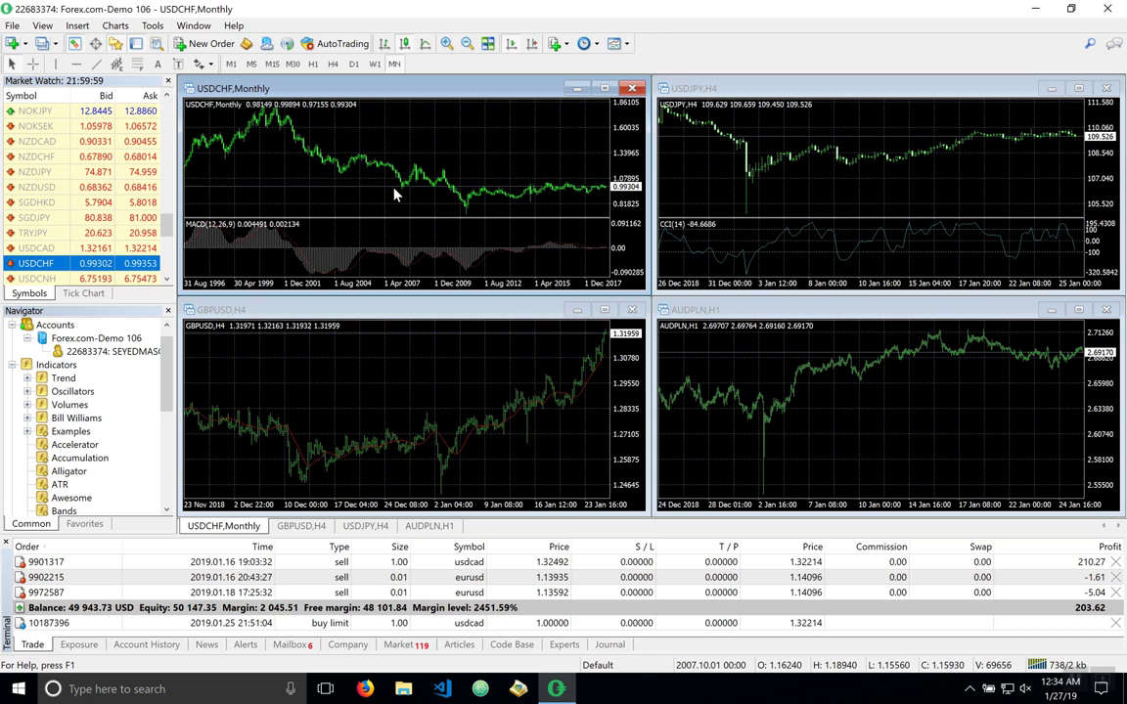
right_click(492, 133)
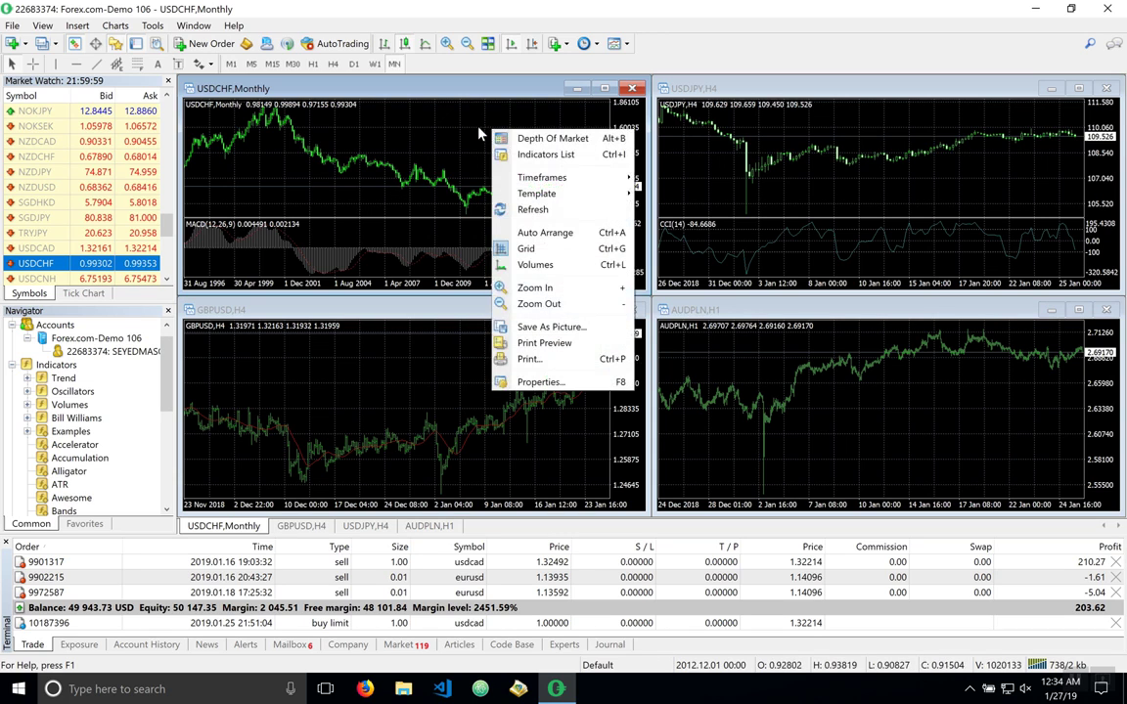
left_click(571, 381)
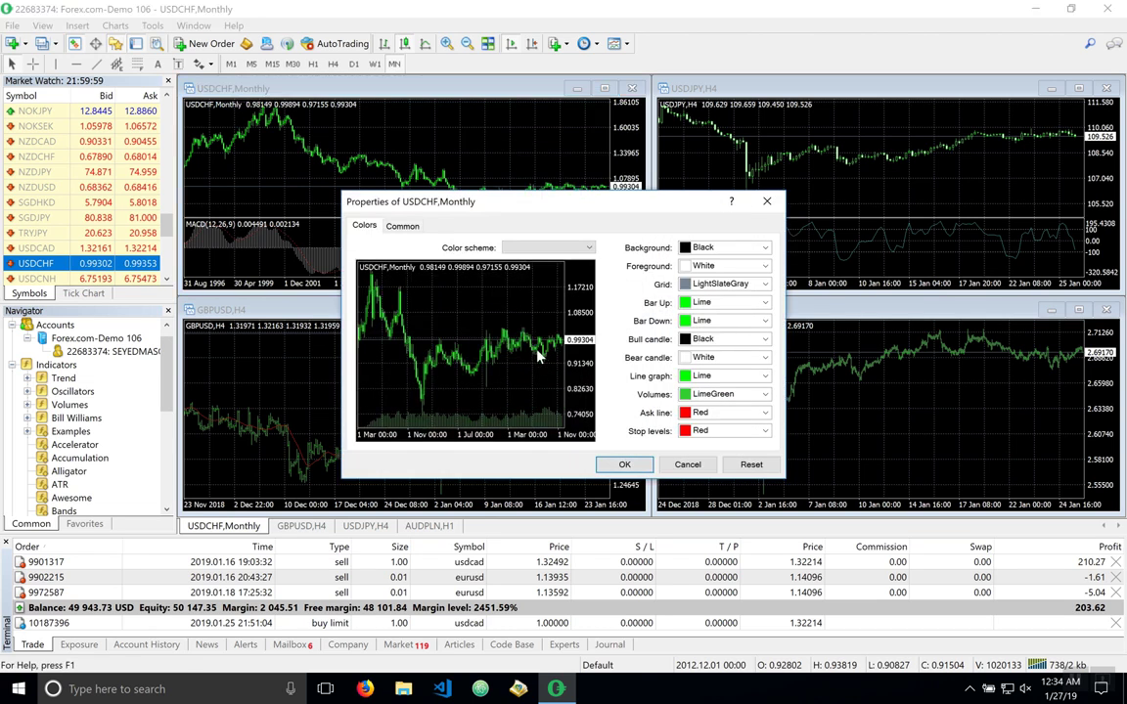
left_click(702, 249)
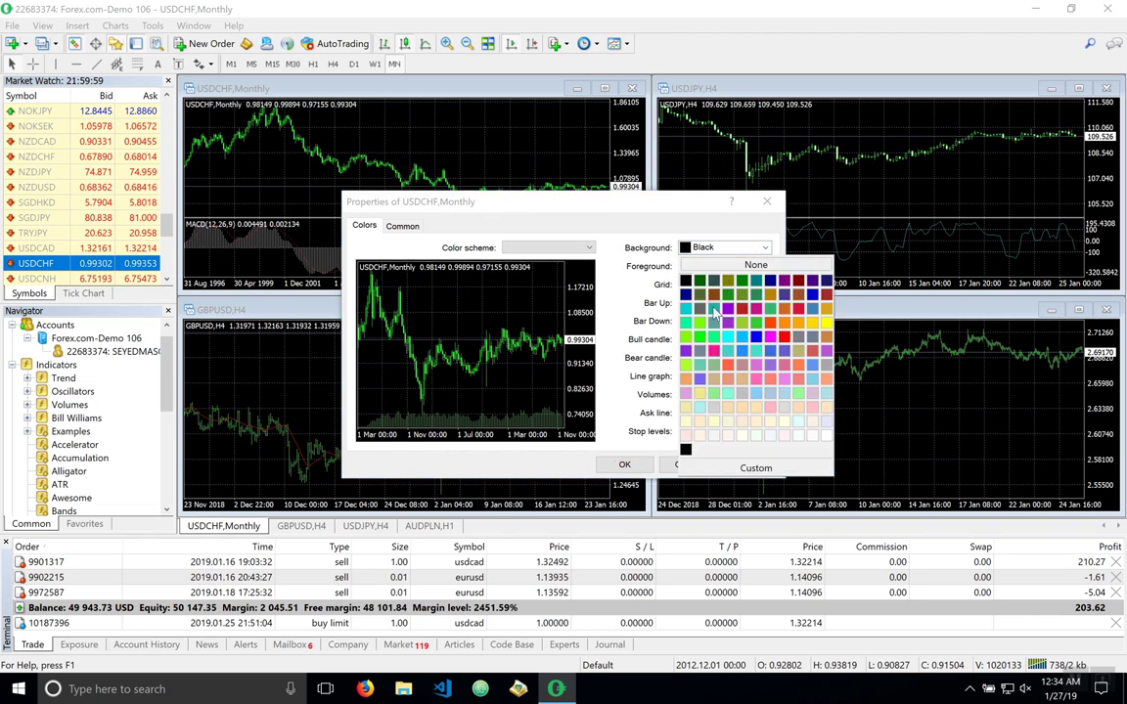
left_click(783, 339)
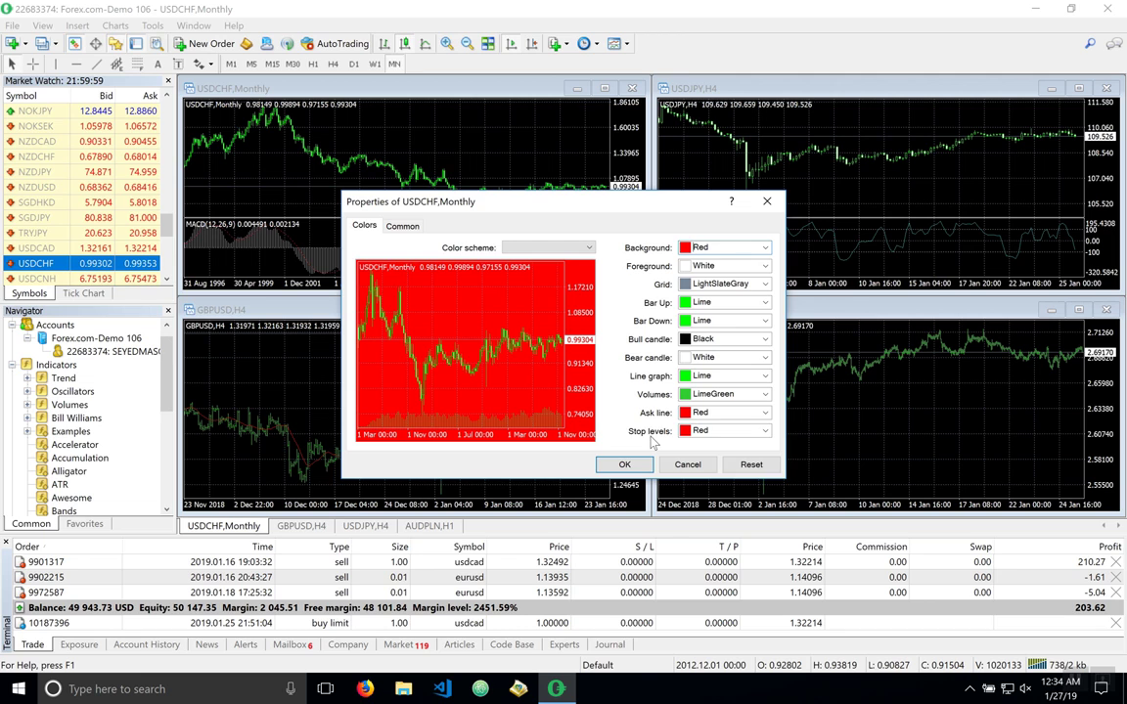
left_click(625, 466)
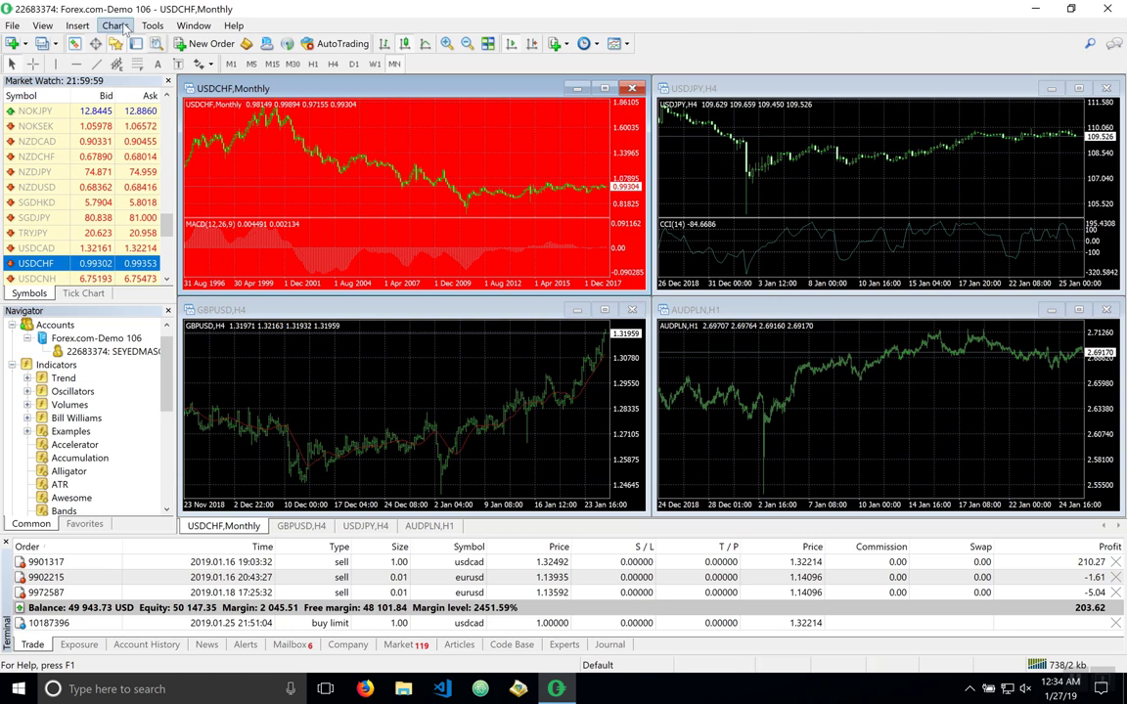
Add an Average Directional Movement Index pane with period 14 to the USDCHF monthly chart
left_click(84, 28)
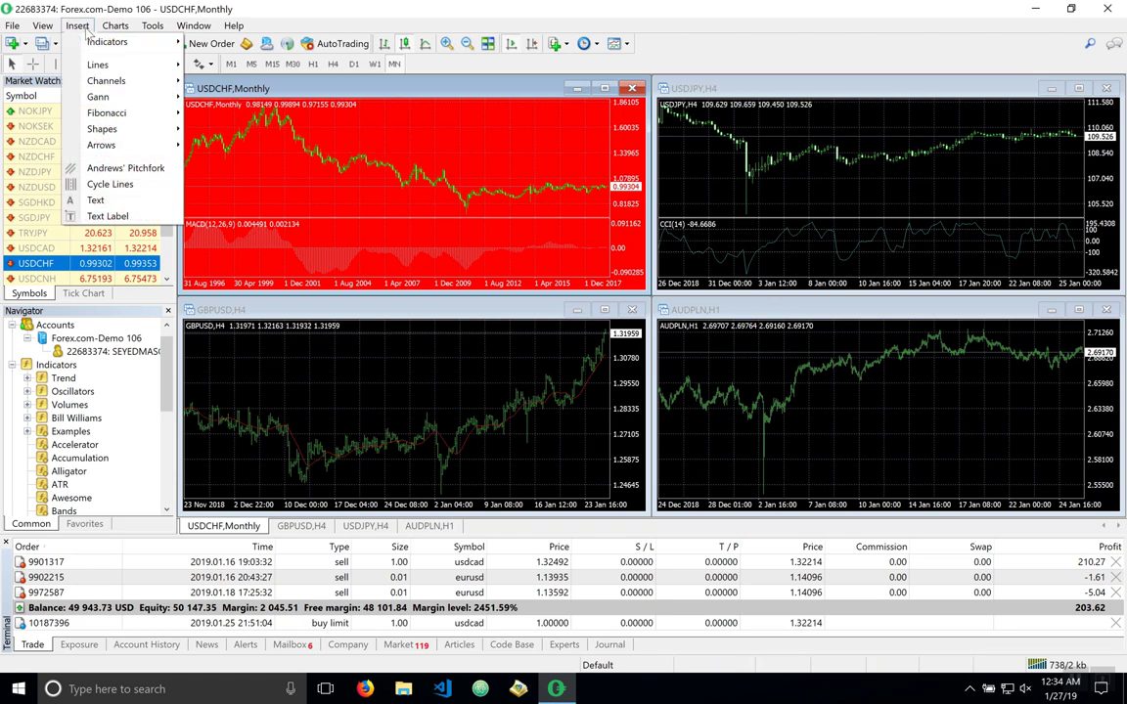
mouse_move(84, 44)
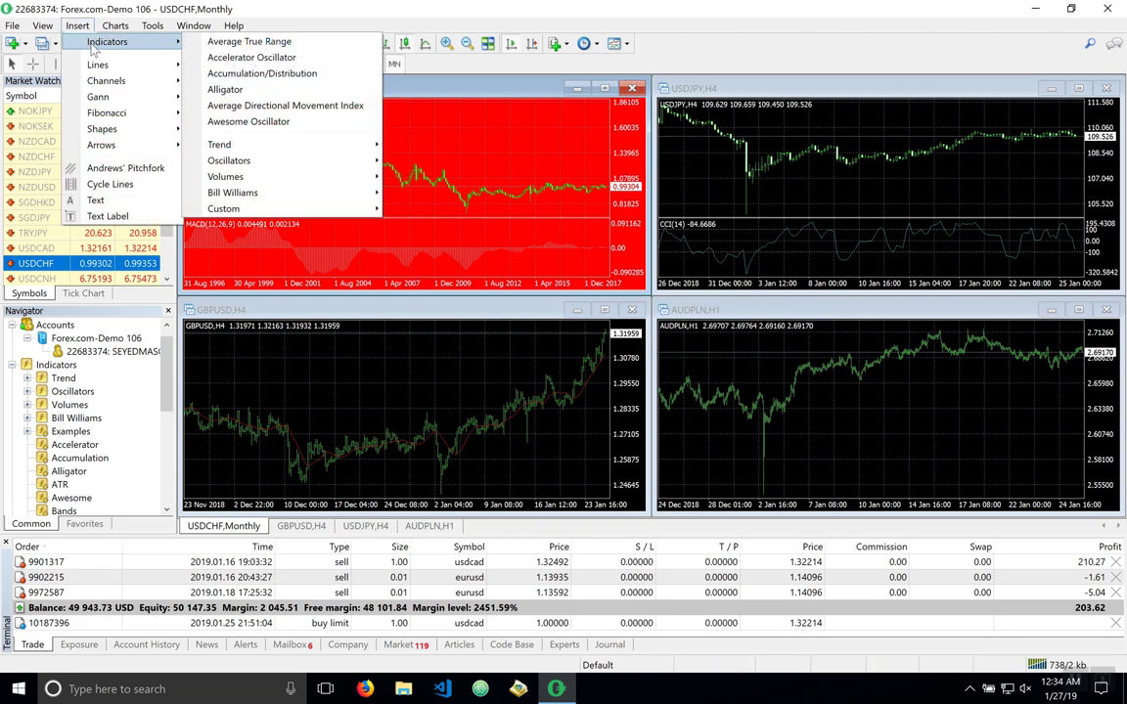
left_click(289, 107)
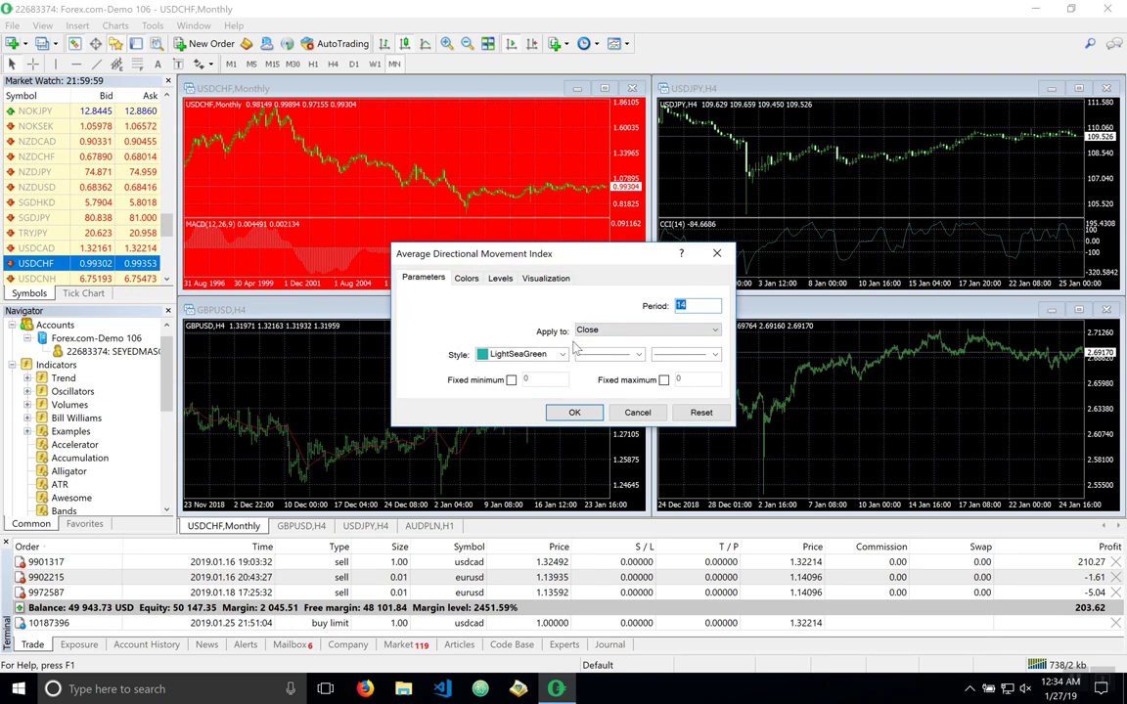
left_click(565, 411)
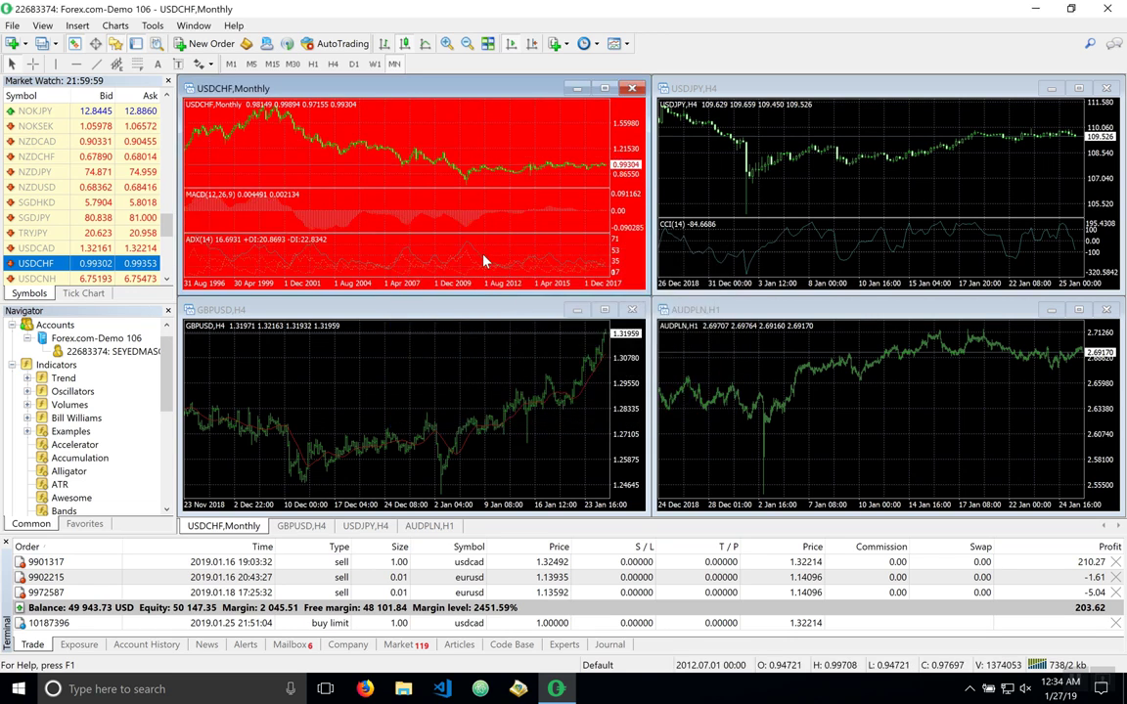
Glance at the chart's shortcut and Charts menus without choosing anything, then switch to Keynote
right_click(356, 181)
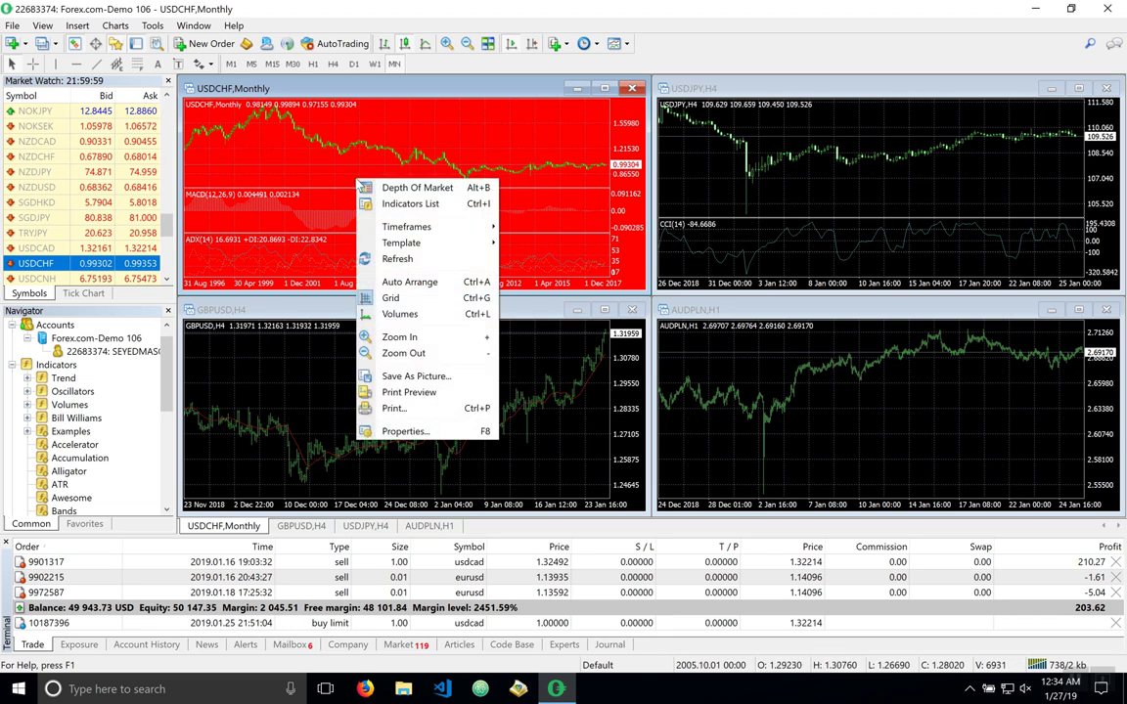
left_click(298, 157)
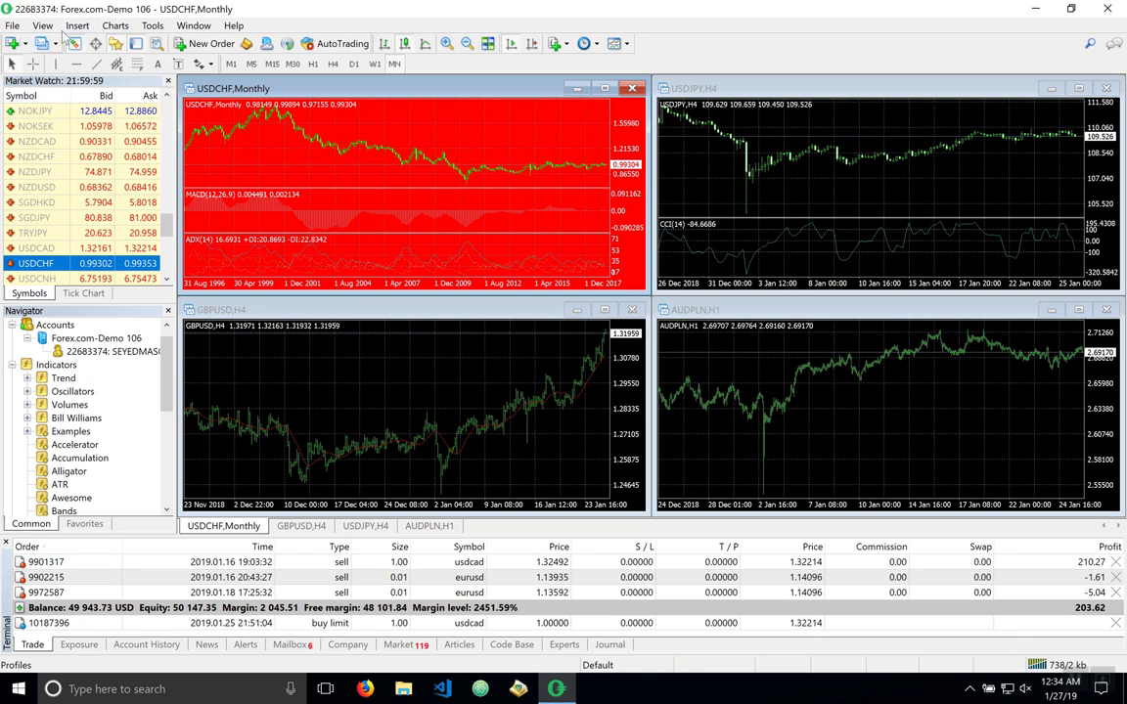
left_click(117, 26)
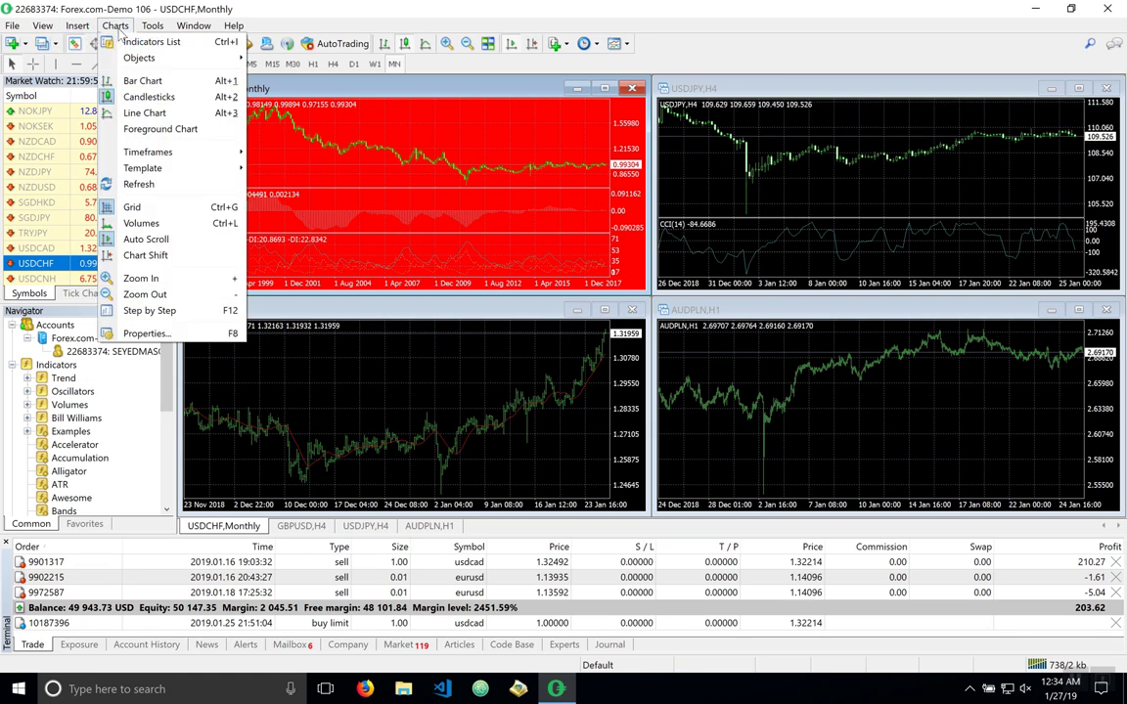
left_click(116, 26)
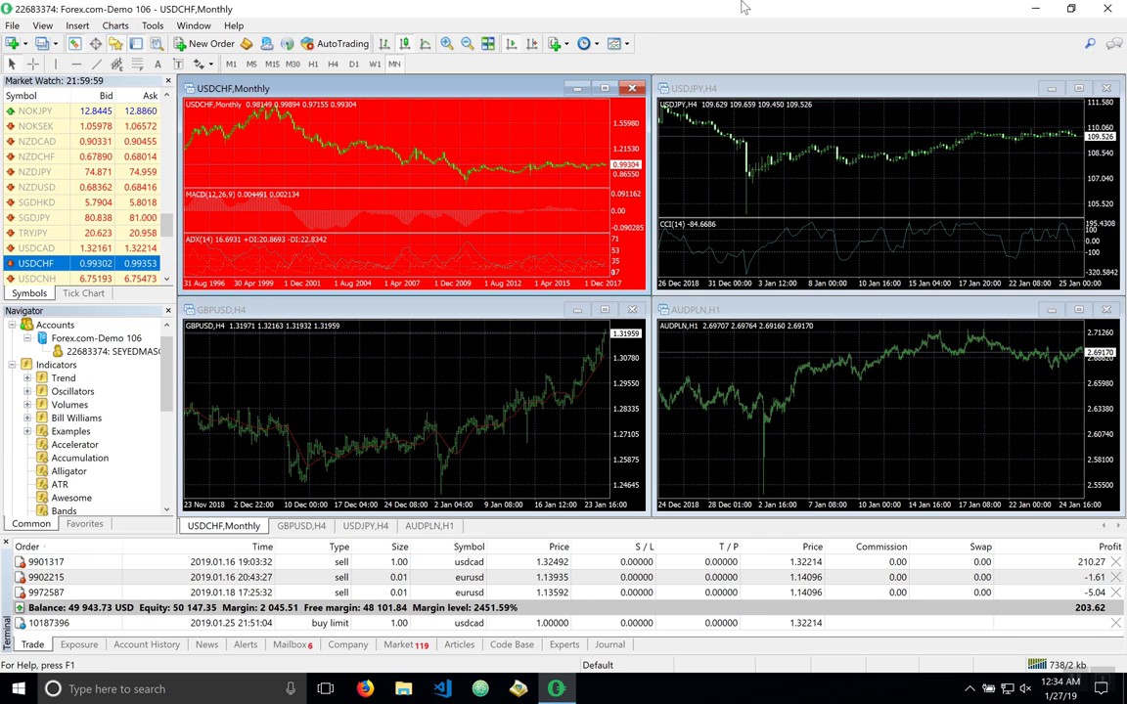
key("ctrl+Left")
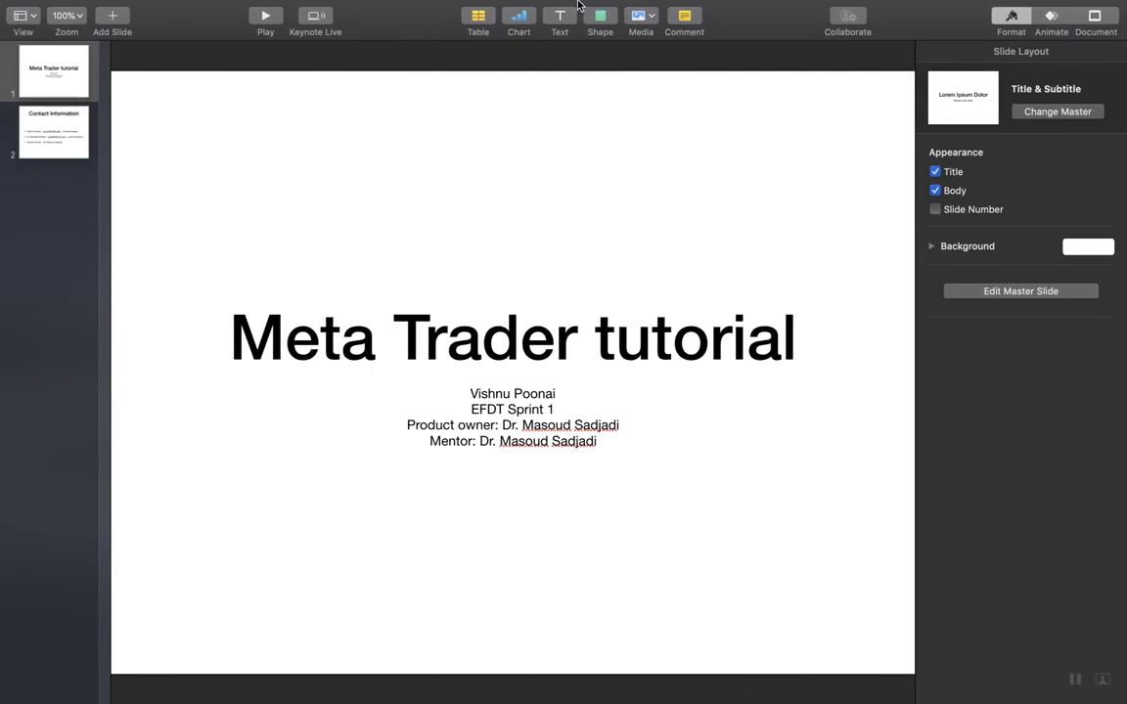
Return from the Keynote desktop to MetaTrader 4 and select the NZDJPY symbol
left_click(766, 9)
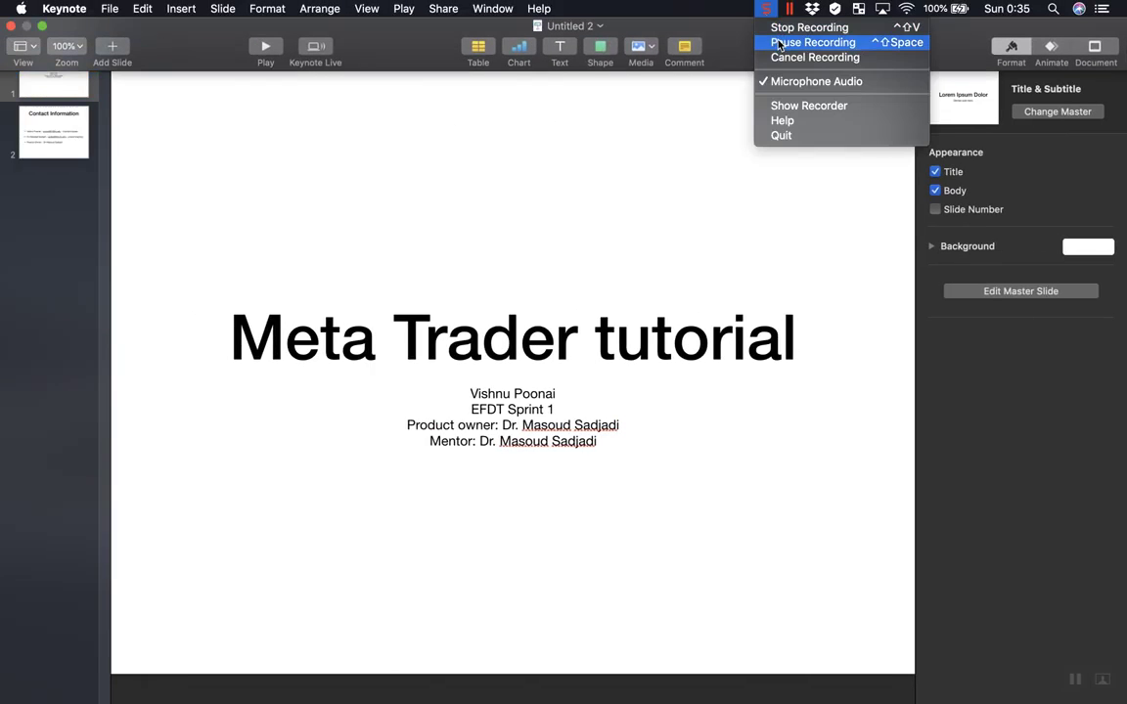
left_click(770, 43)
key("ctrl+Right")
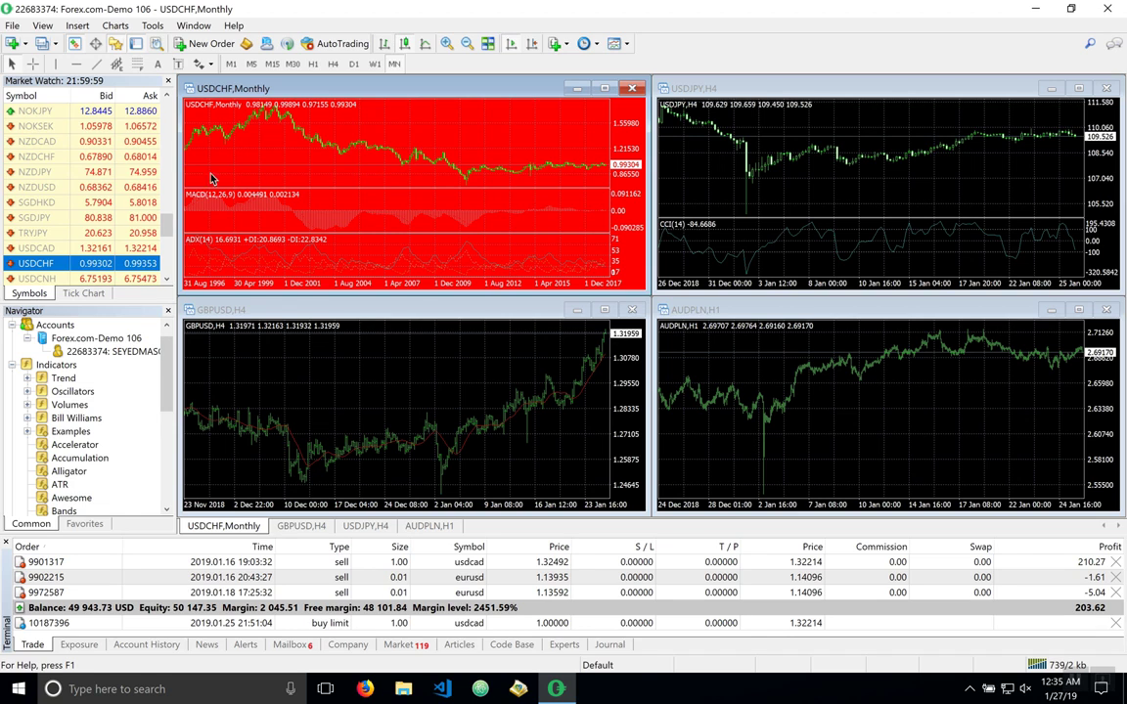
left_click(46, 174)
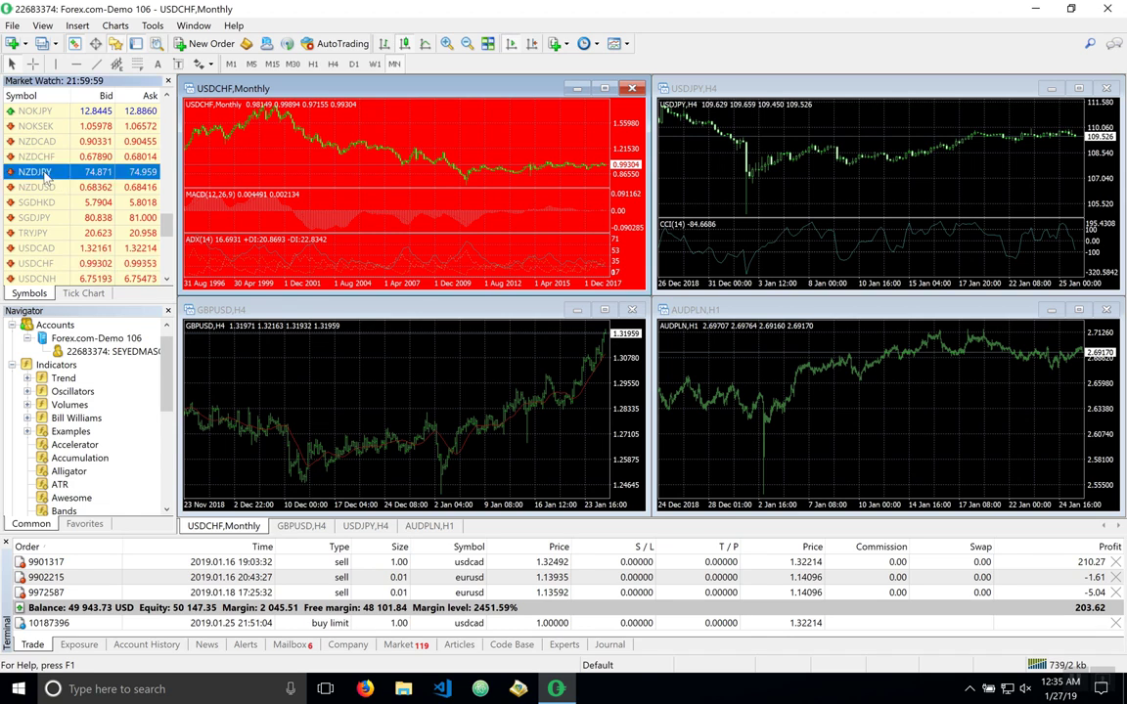
Open a new NZDJPY chart window from Market Watch, then close it again
right_click(46, 174)
left_click(86, 194)
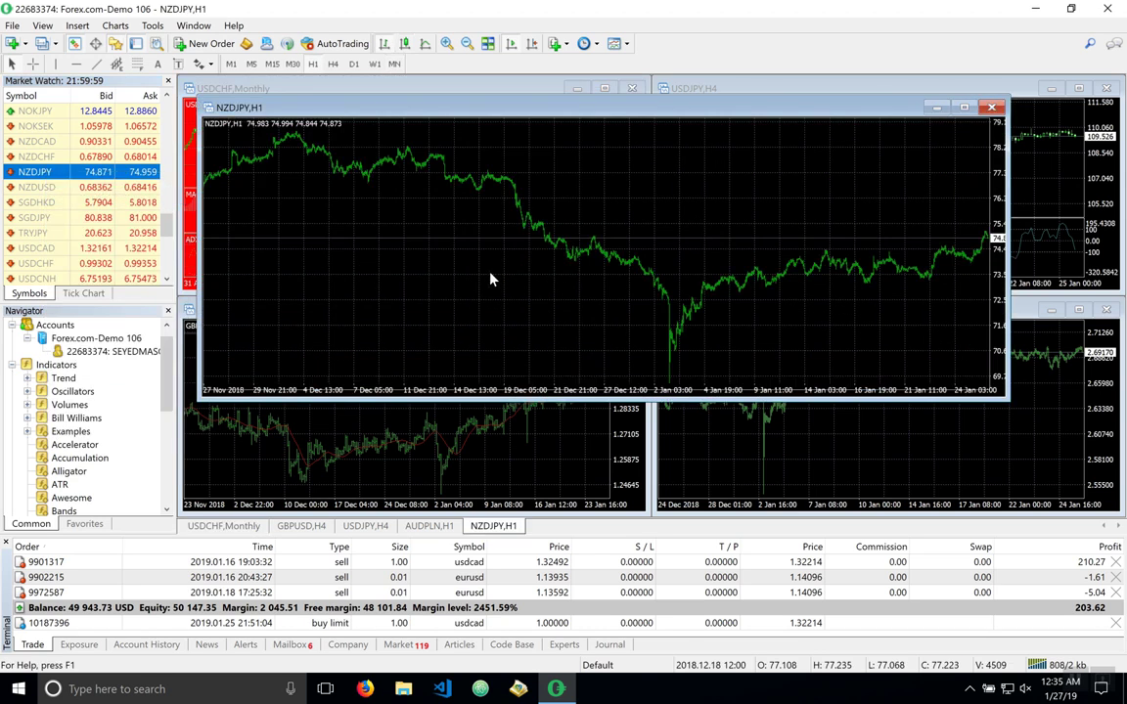
left_click(992, 108)
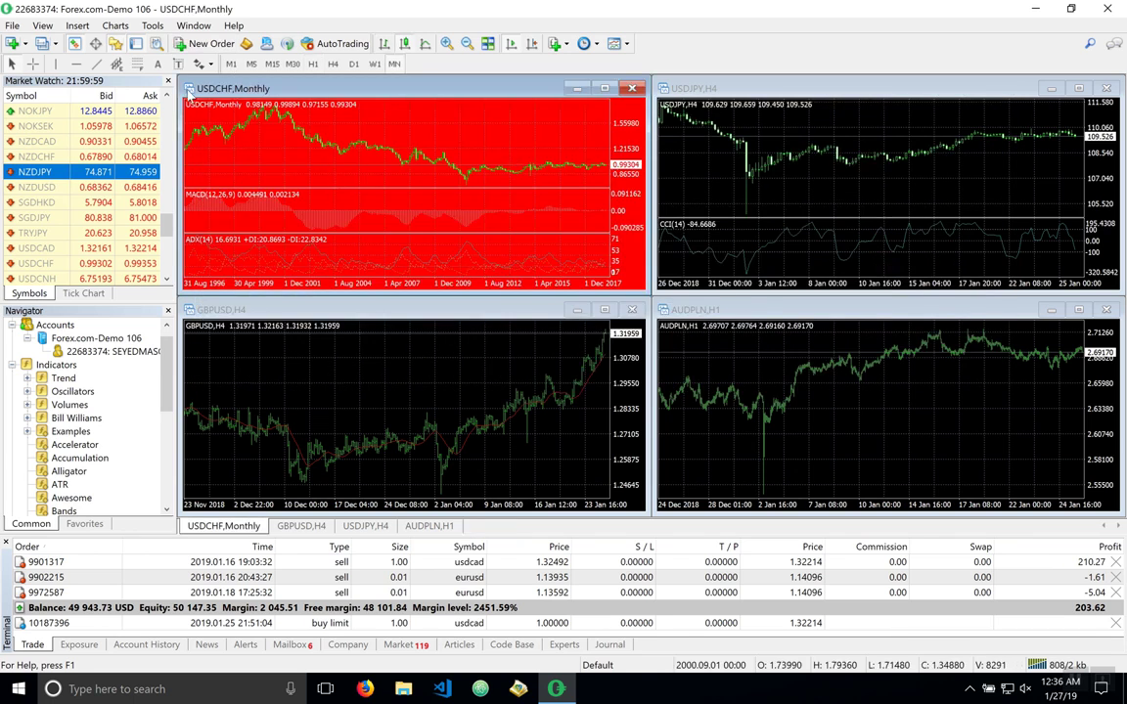
Save the USDCHF monthly chart's setup as a template named 'example'
left_click(103, 26)
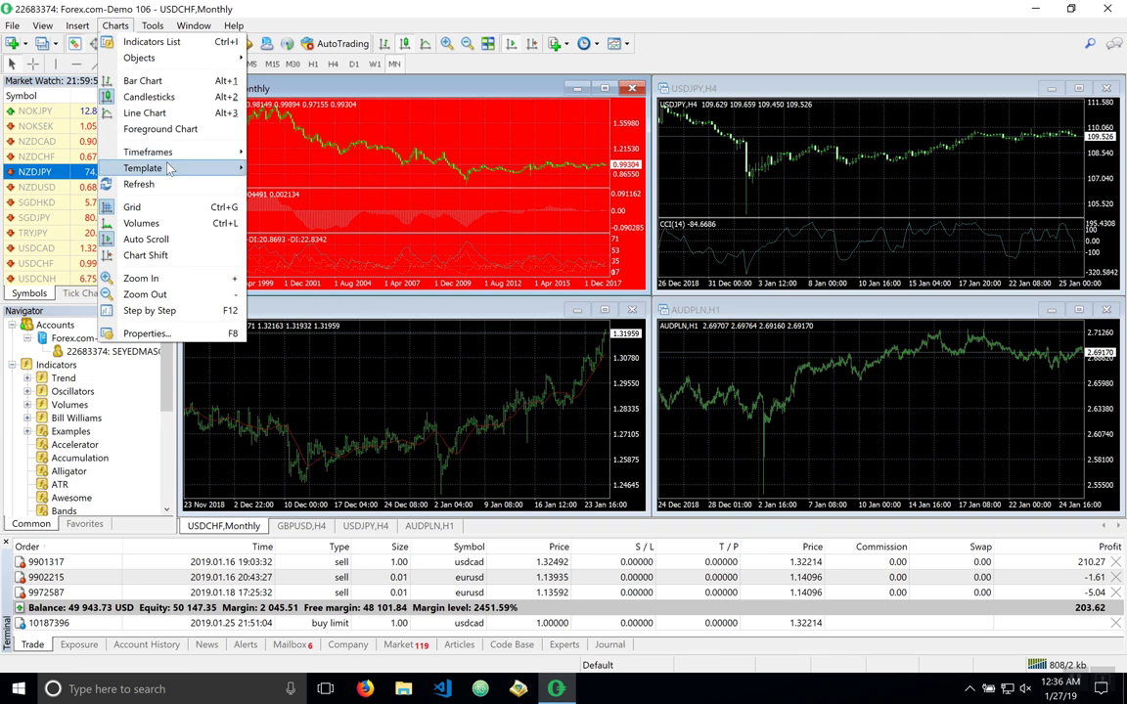
mouse_move(169, 169)
left_click(298, 167)
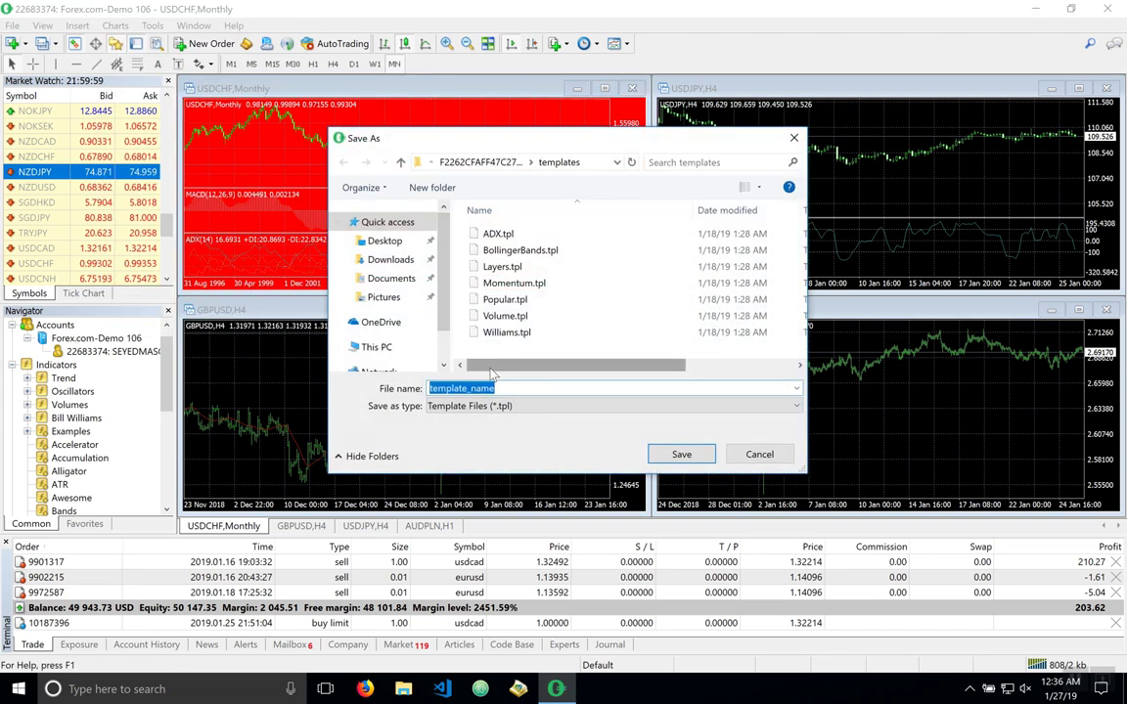
type("example")
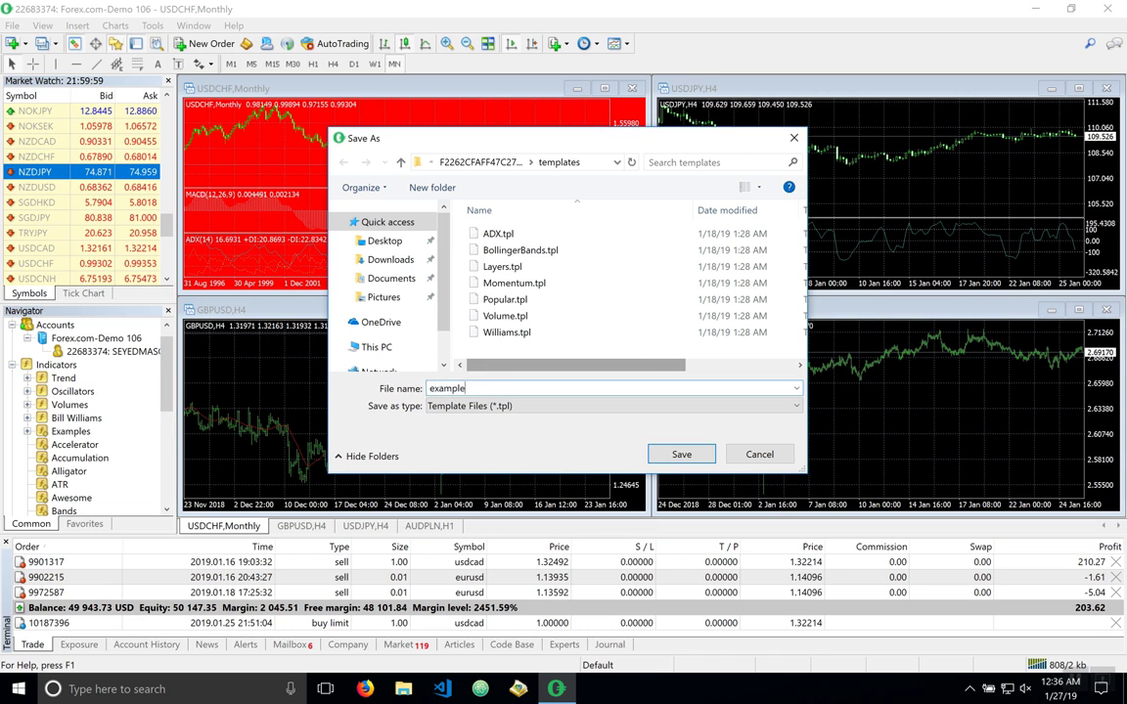
key("Return")
left_click(423, 378)
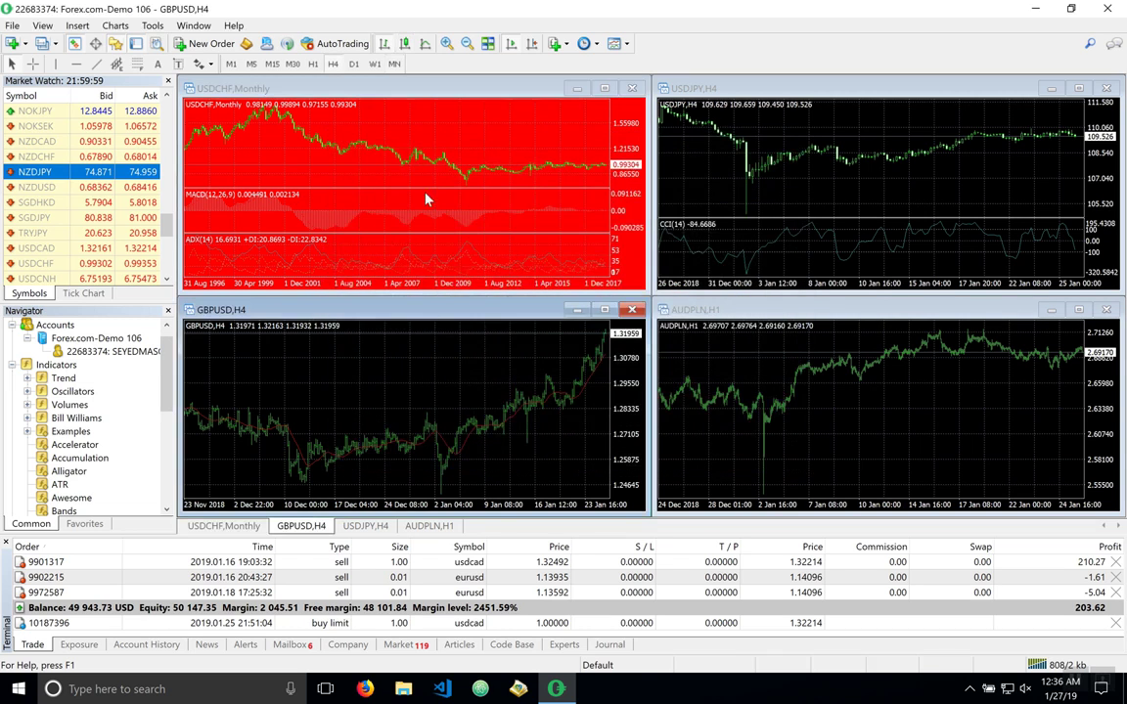
left_click(367, 235)
Load the 'example' template onto the GBPUSD H4 chart
left_click(354, 338)
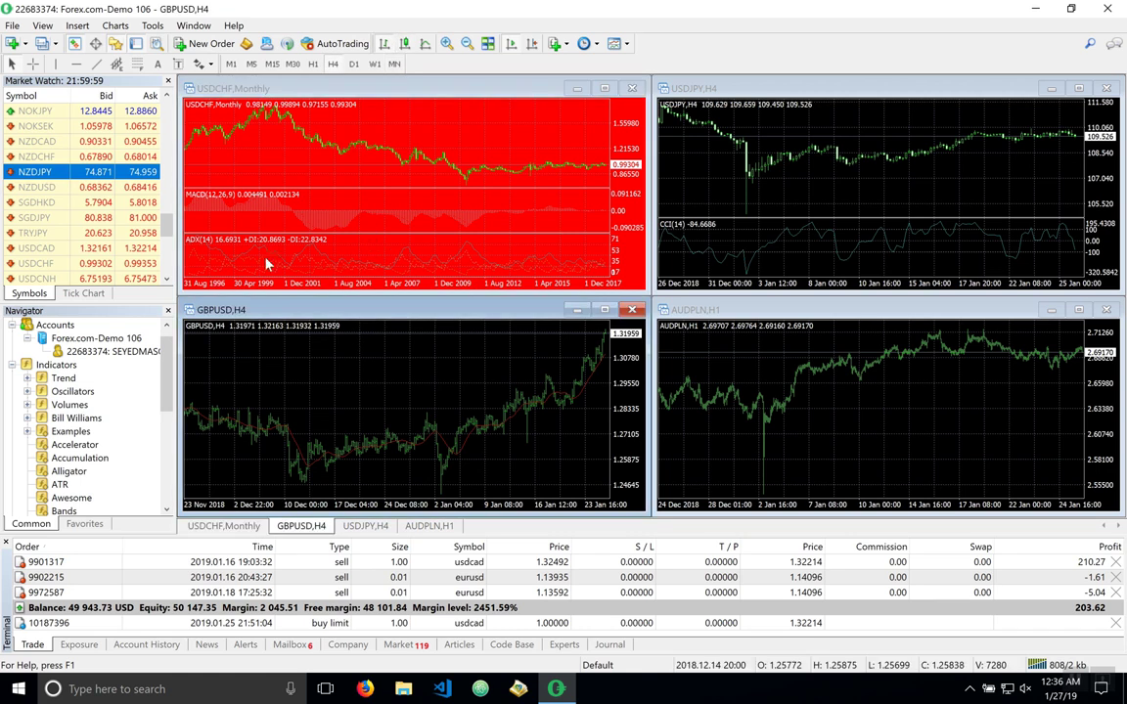
left_click(106, 27)
mouse_move(185, 176)
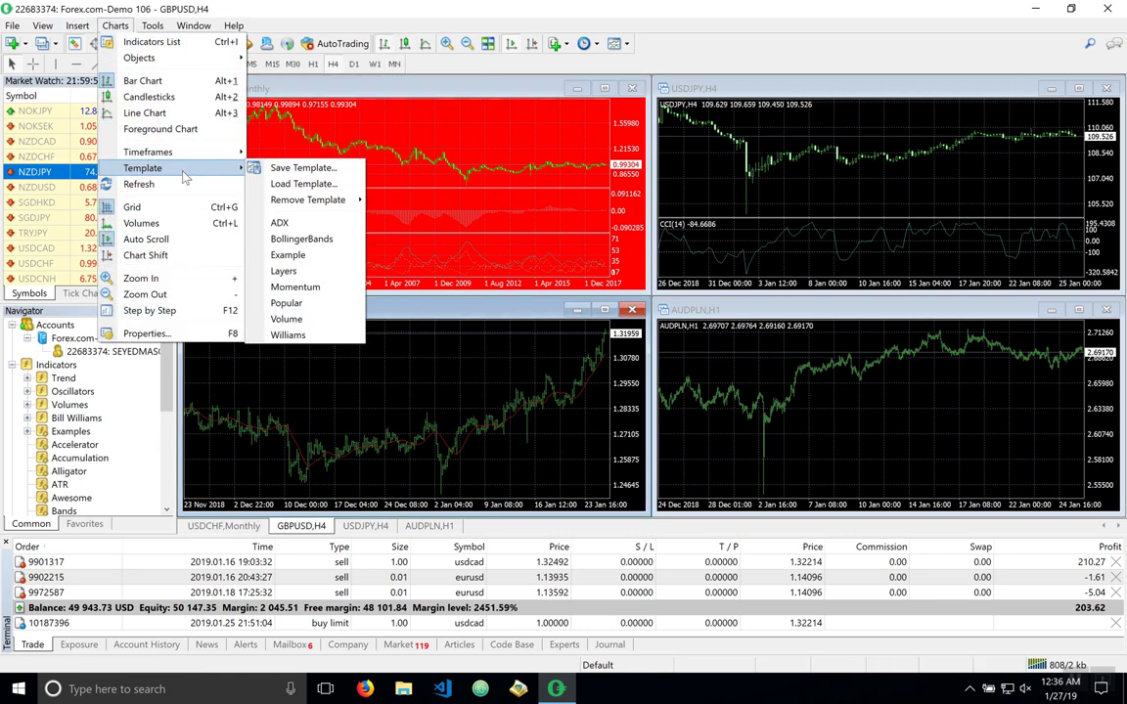
left_click(298, 184)
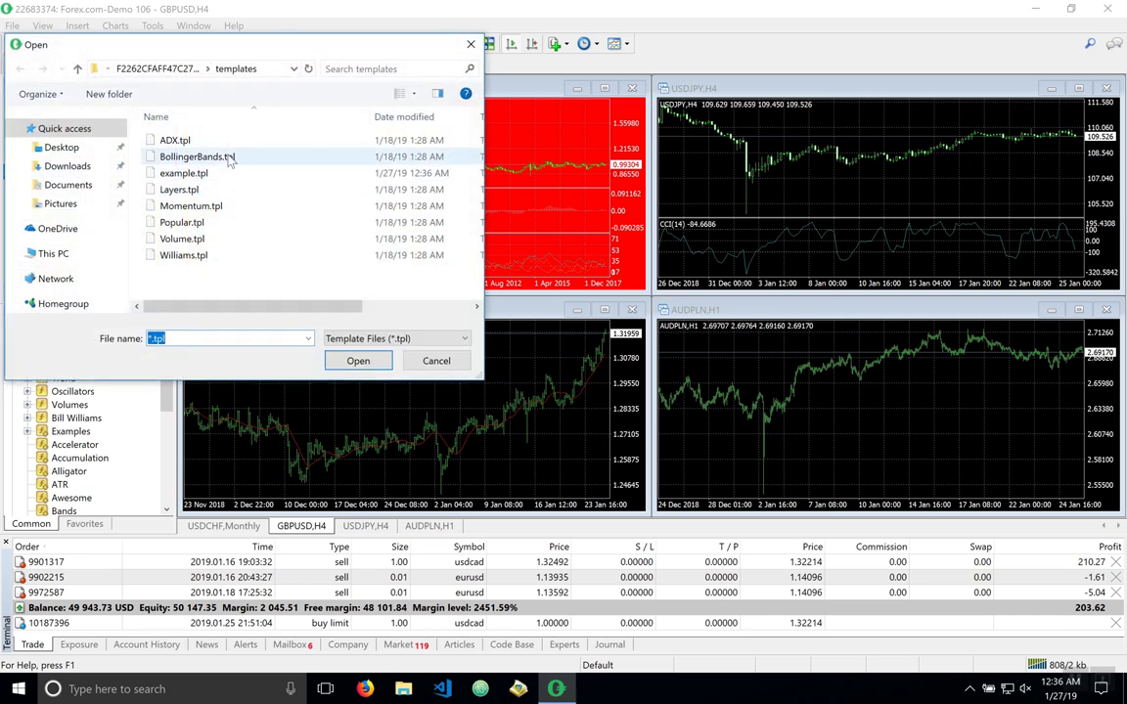
left_click(184, 188)
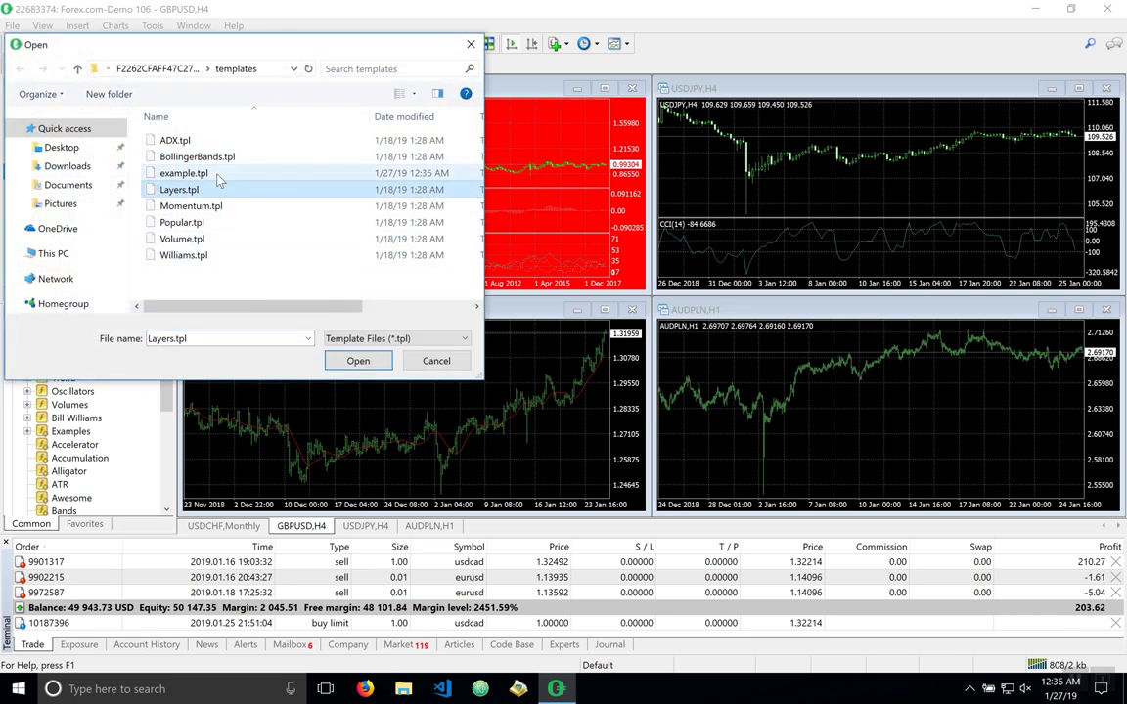
left_click(217, 174)
left_click(358, 361)
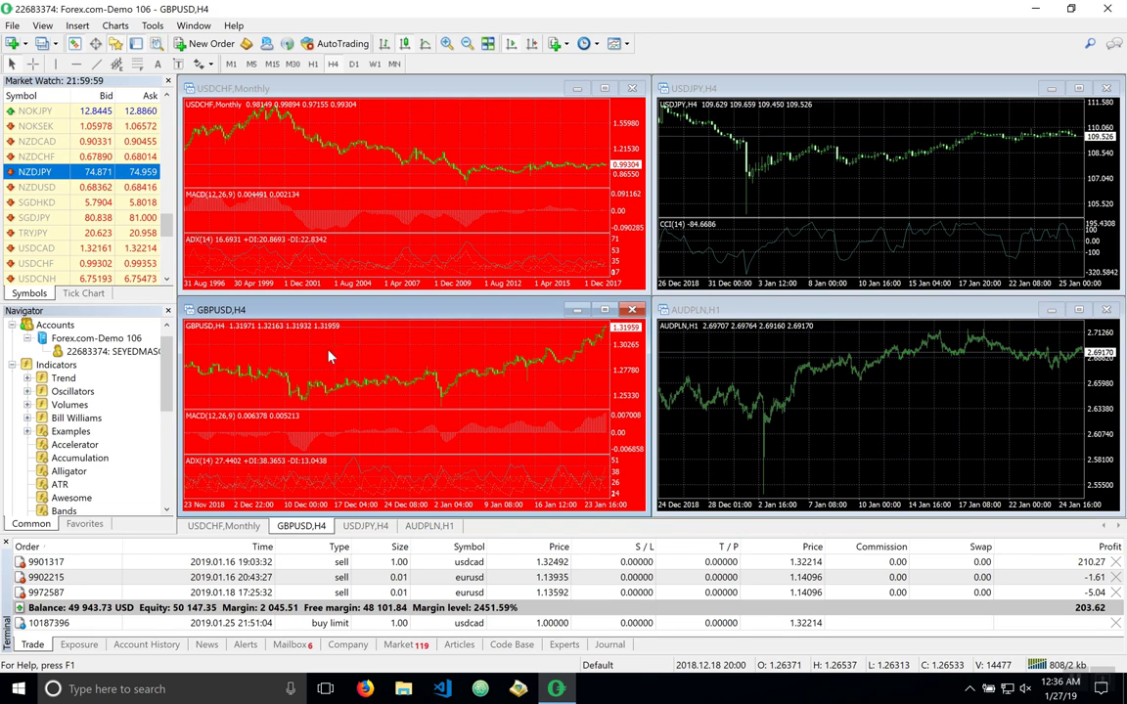
left_click(13, 25)
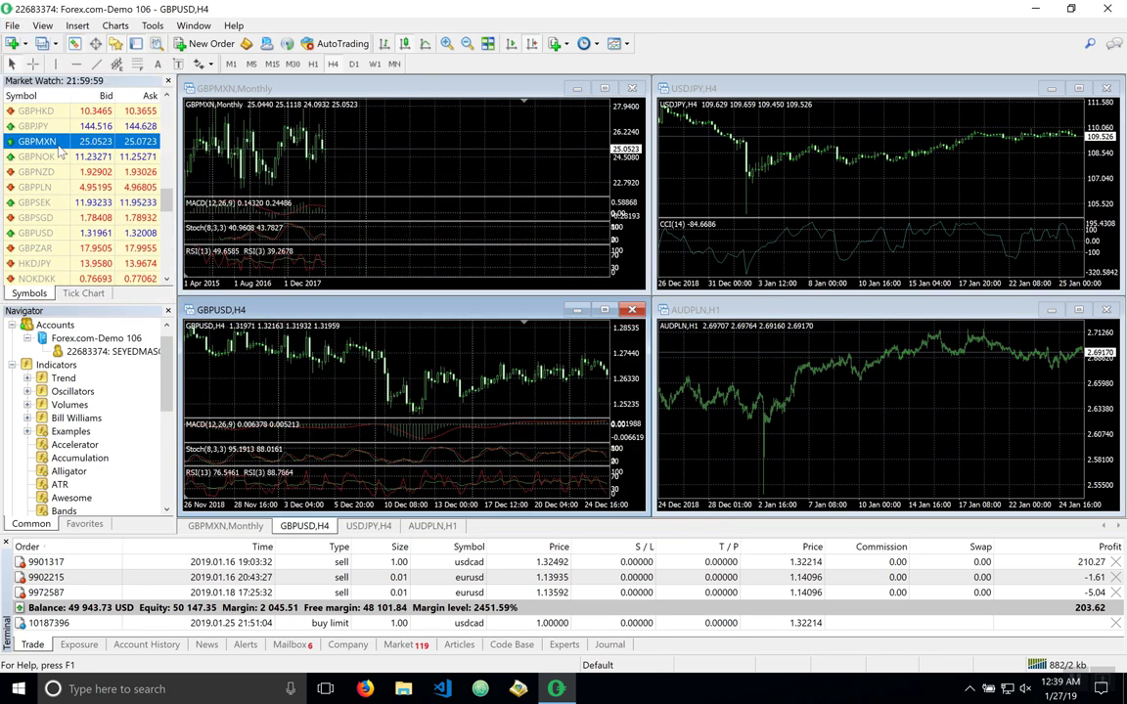
Open a new GBPMXN chart window from Market Watch and switch to the crosshair cursor
right_click(57, 142)
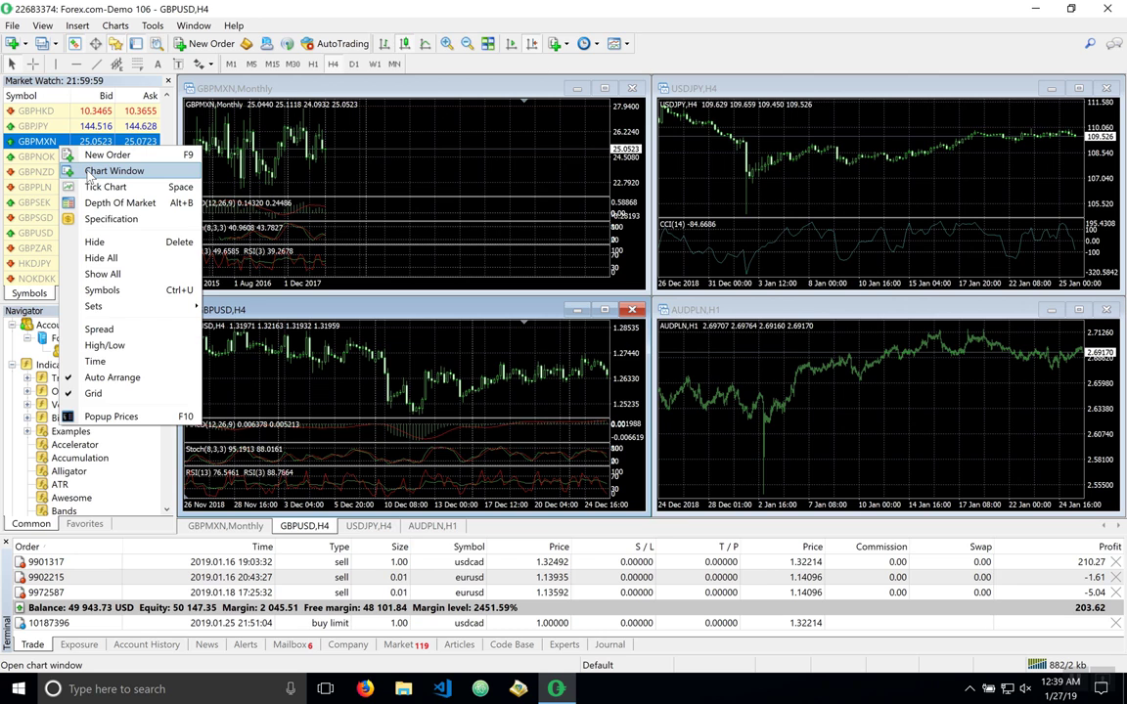
left_click(90, 172)
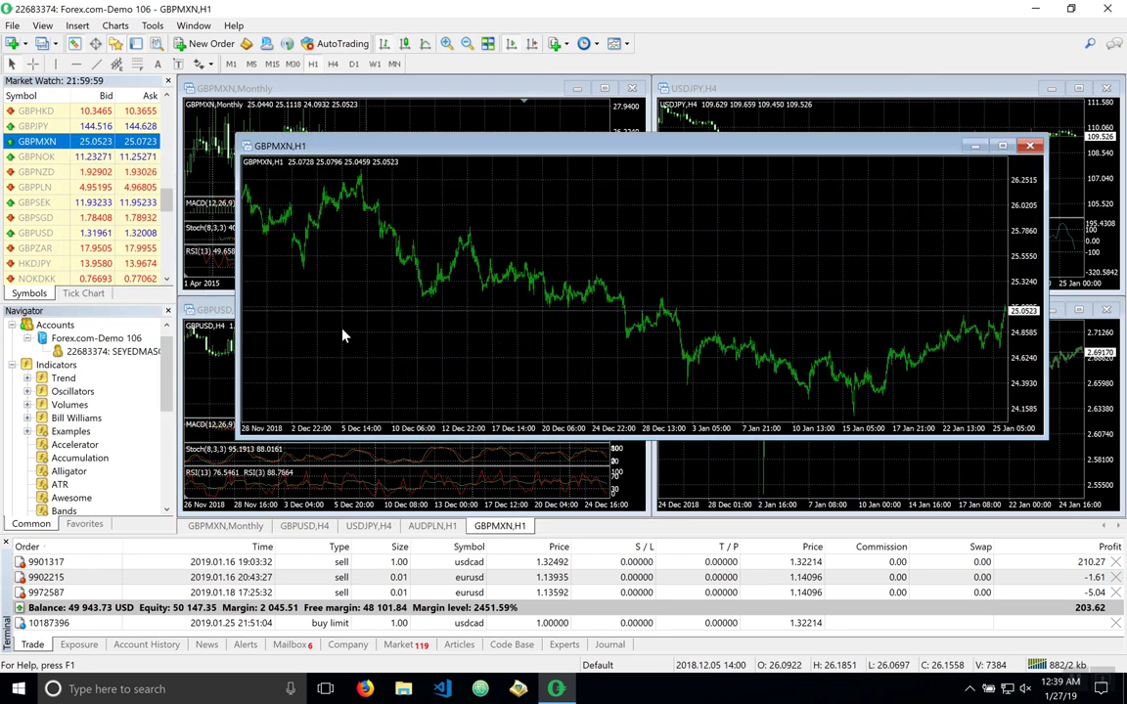
left_click(32, 64)
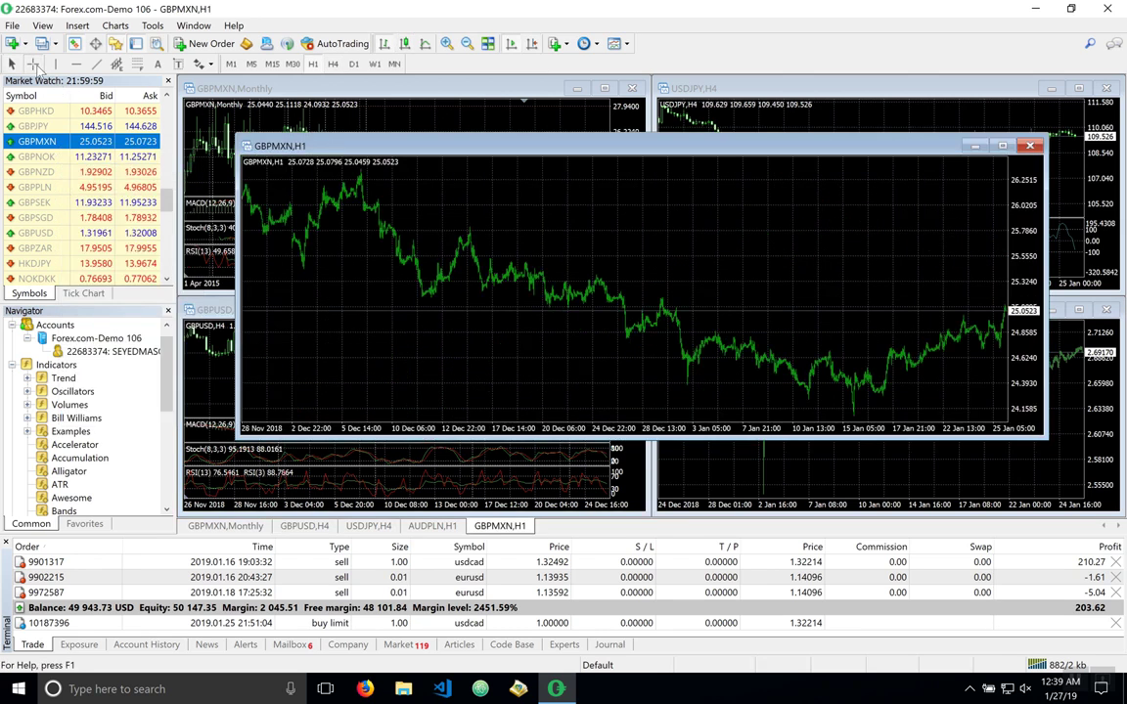
Draw a vertical line, a horizontal price line and a downward trendline on GBPMXN H1
left_click(453, 243)
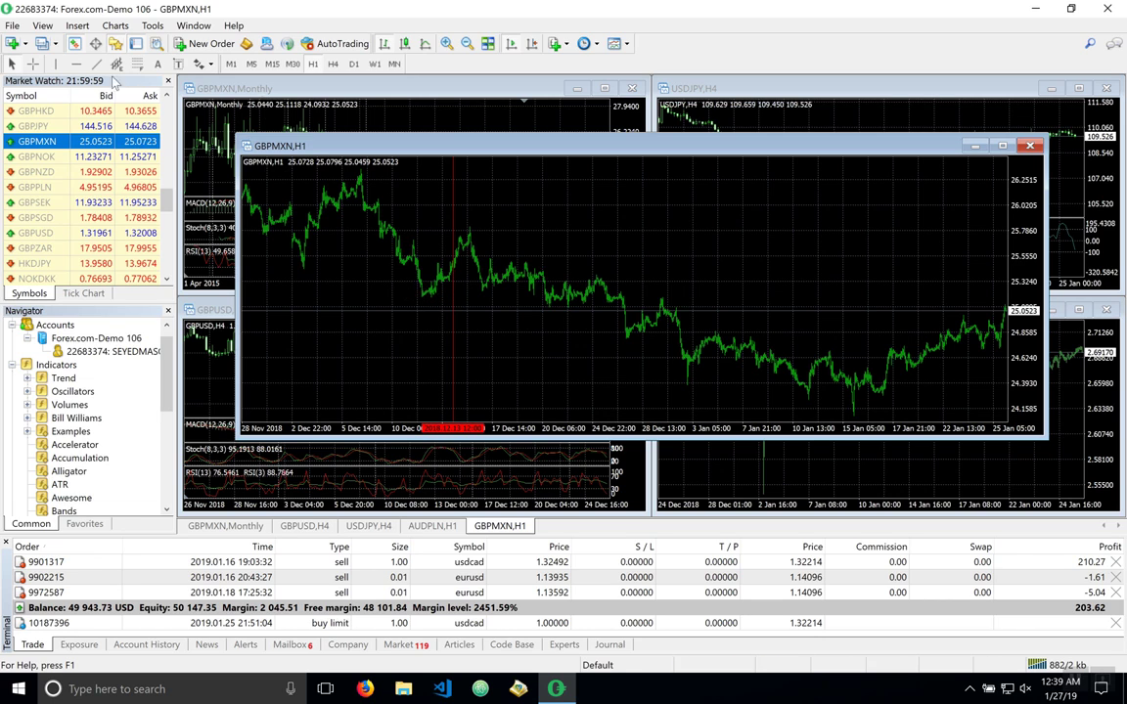
left_click(77, 64)
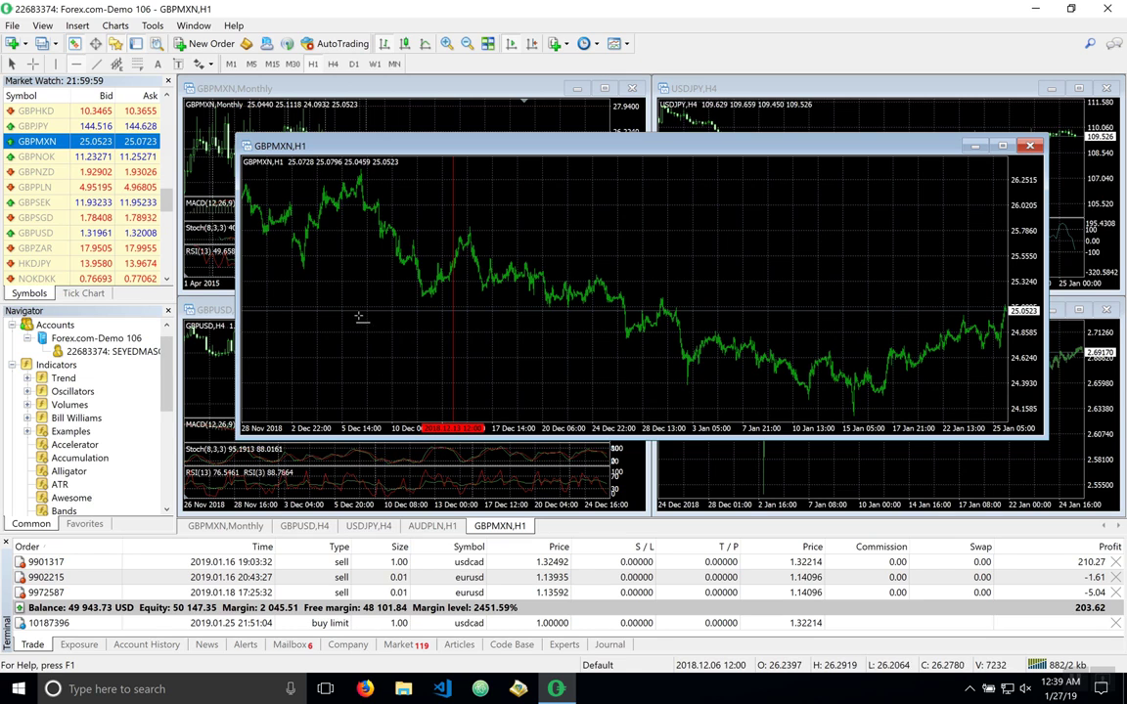
left_click(342, 283)
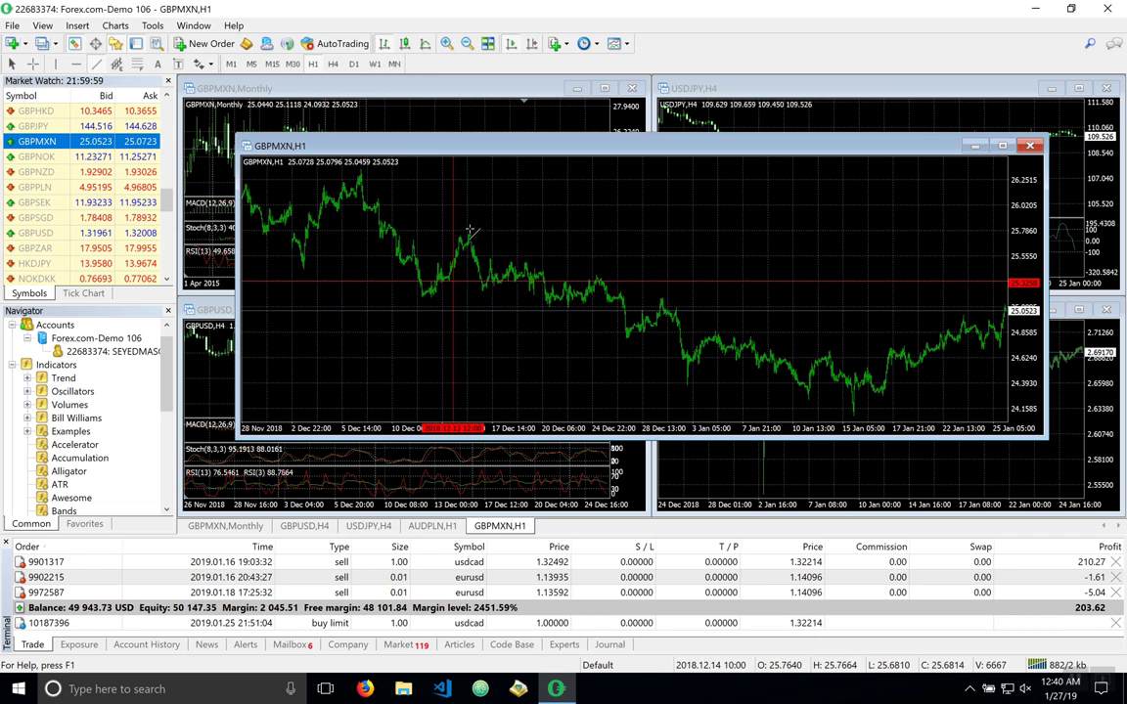
left_click_drag(470, 235, 528, 270)
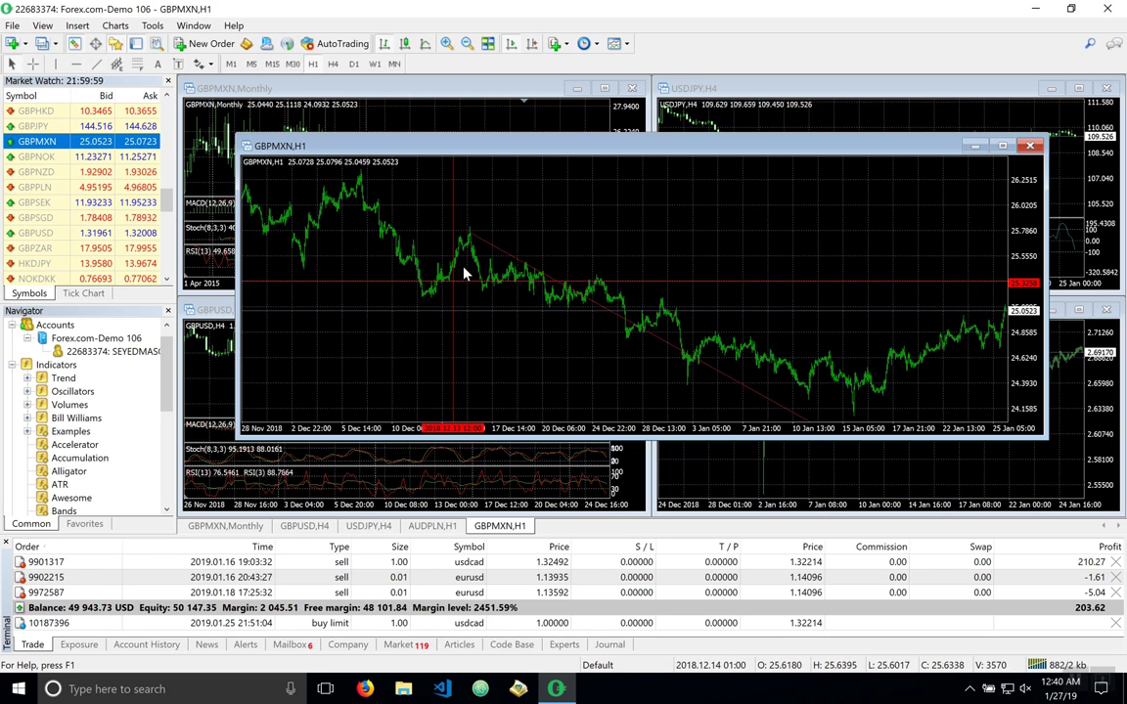
right_click(535, 251)
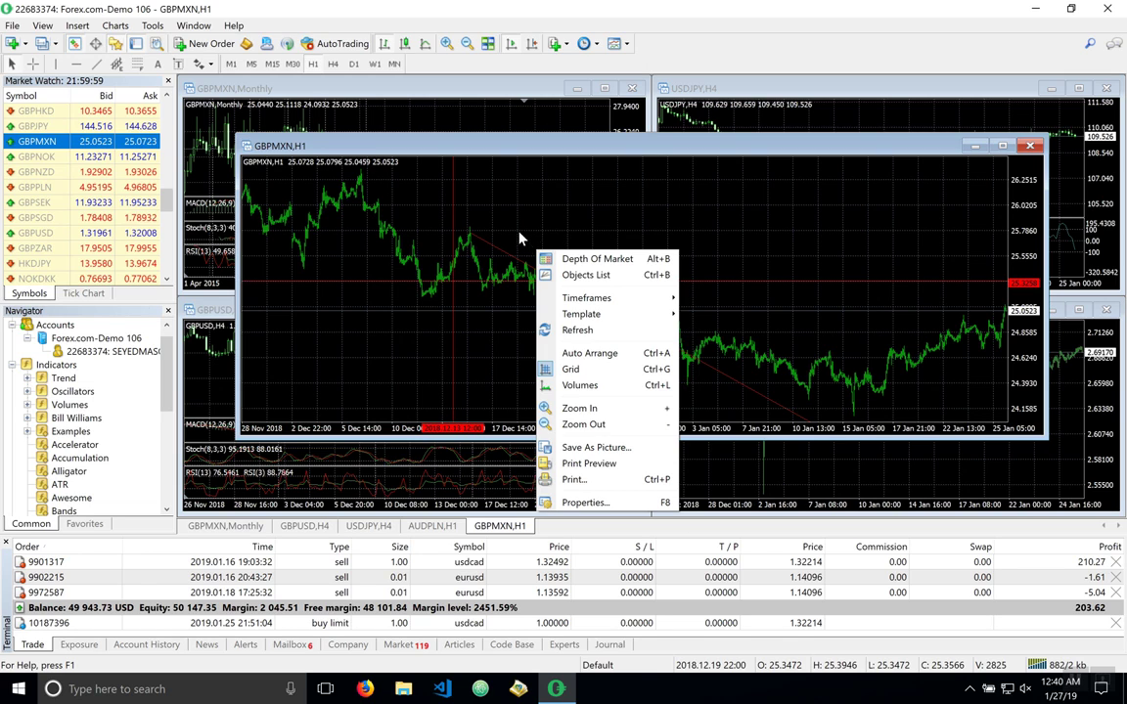
Open the Objects List and inspect the horizontal line's properties without changing them
left_click(577, 277)
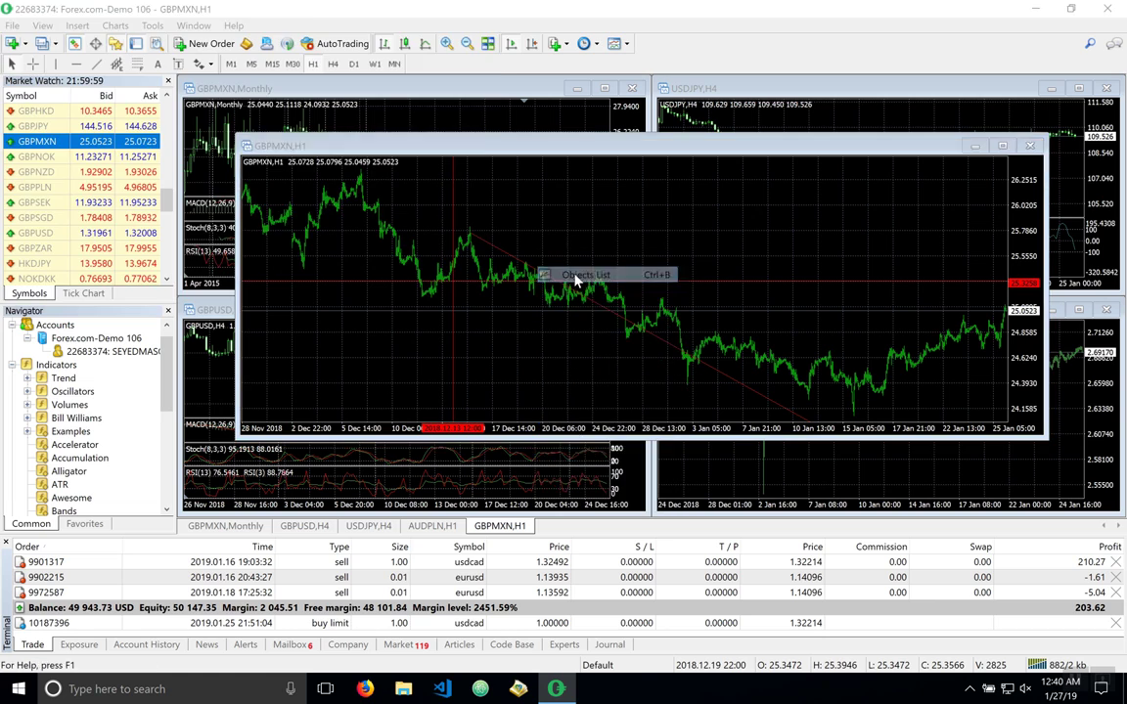
left_click(57, 86)
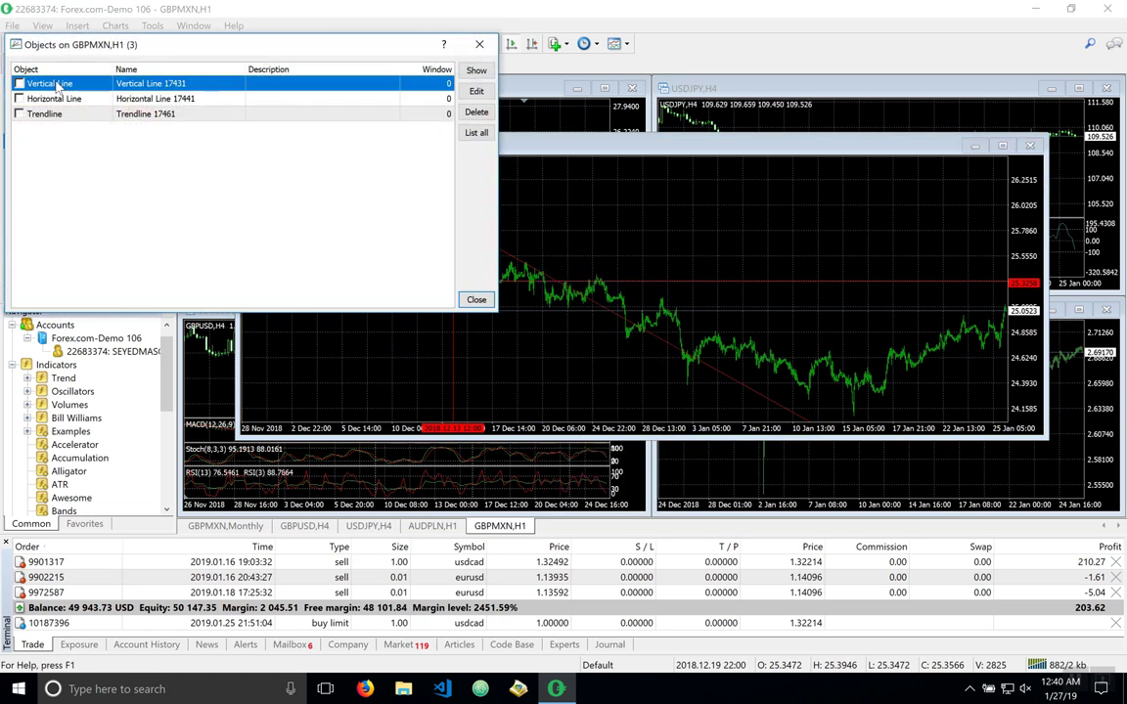
left_click(59, 98)
left_click(59, 84)
left_click(64, 114)
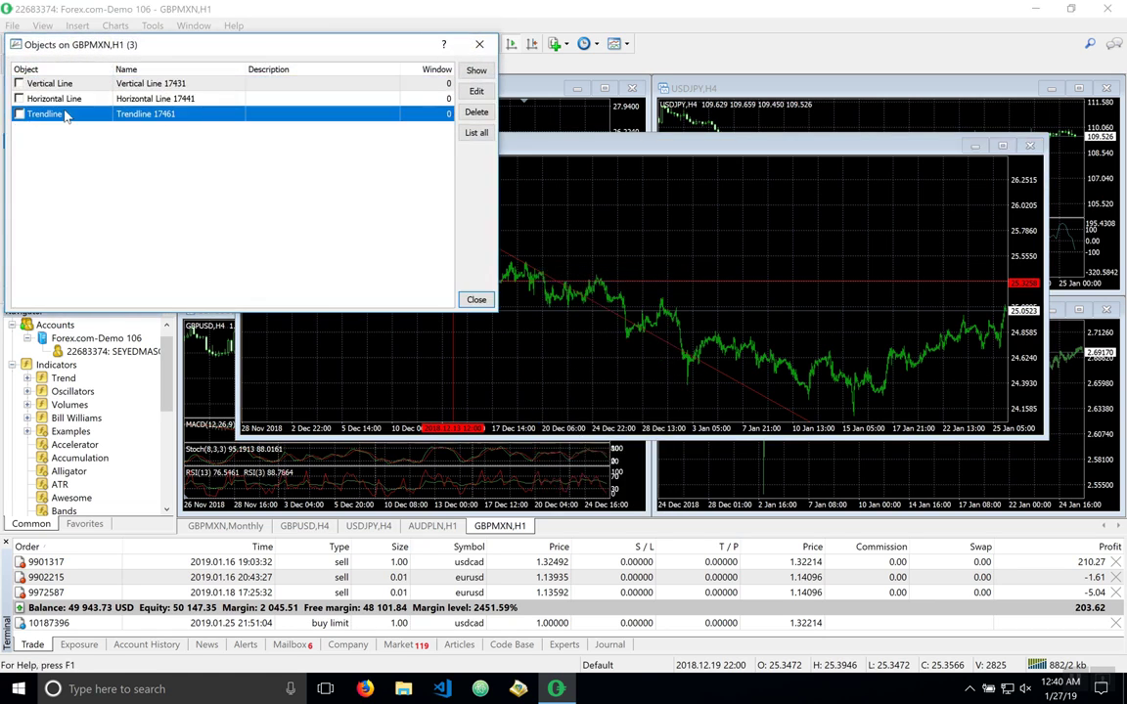
left_click(60, 99)
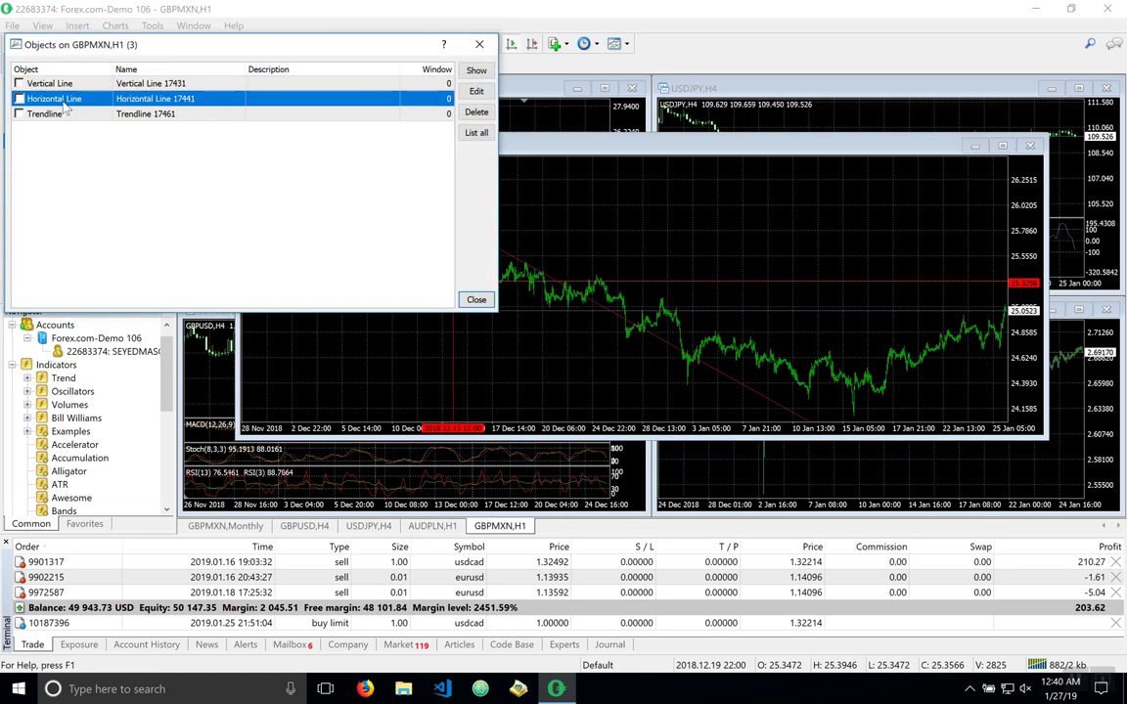
left_click(477, 92)
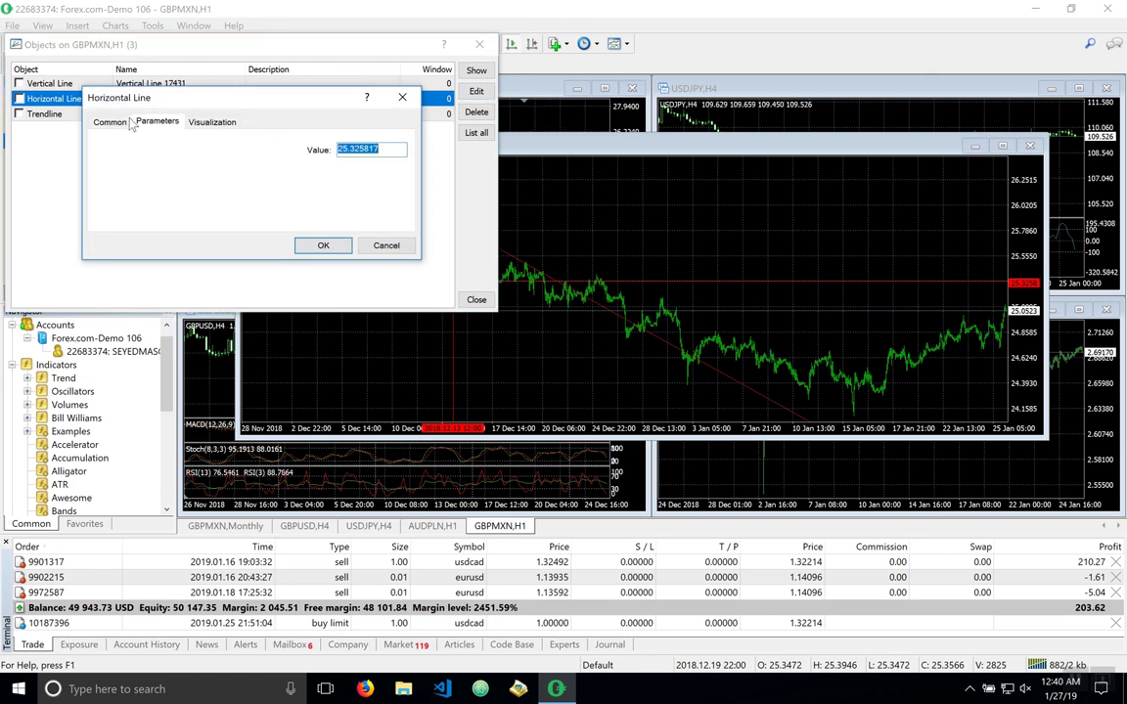
left_click(123, 120)
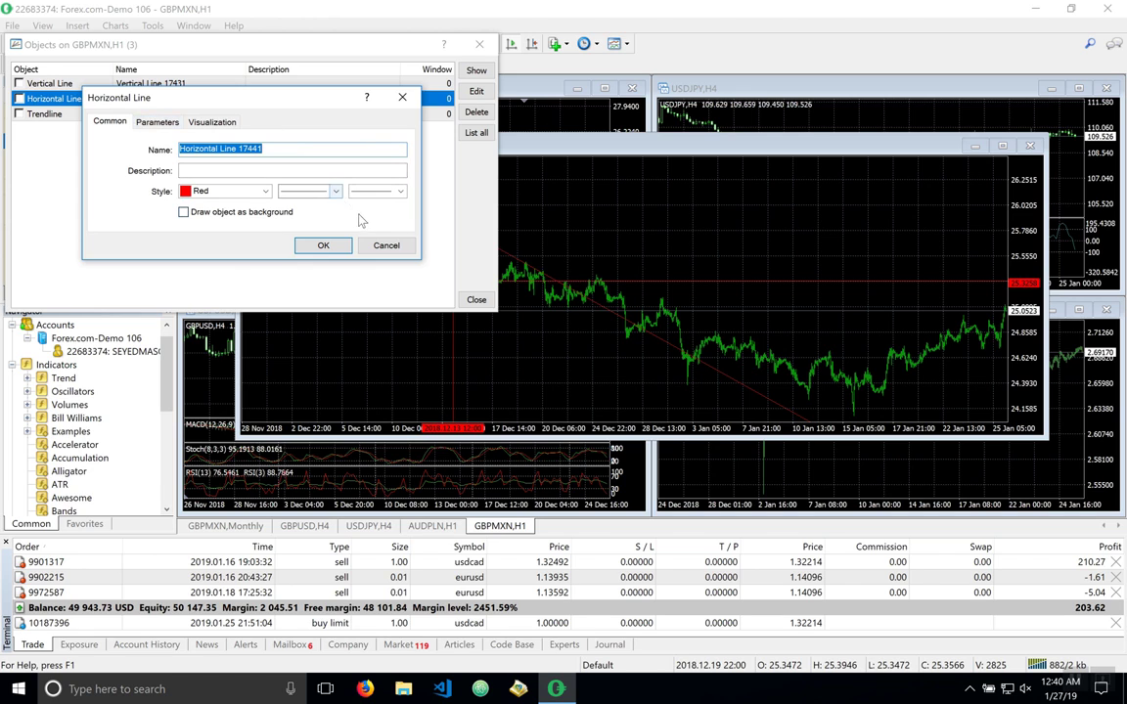
left_click(374, 245)
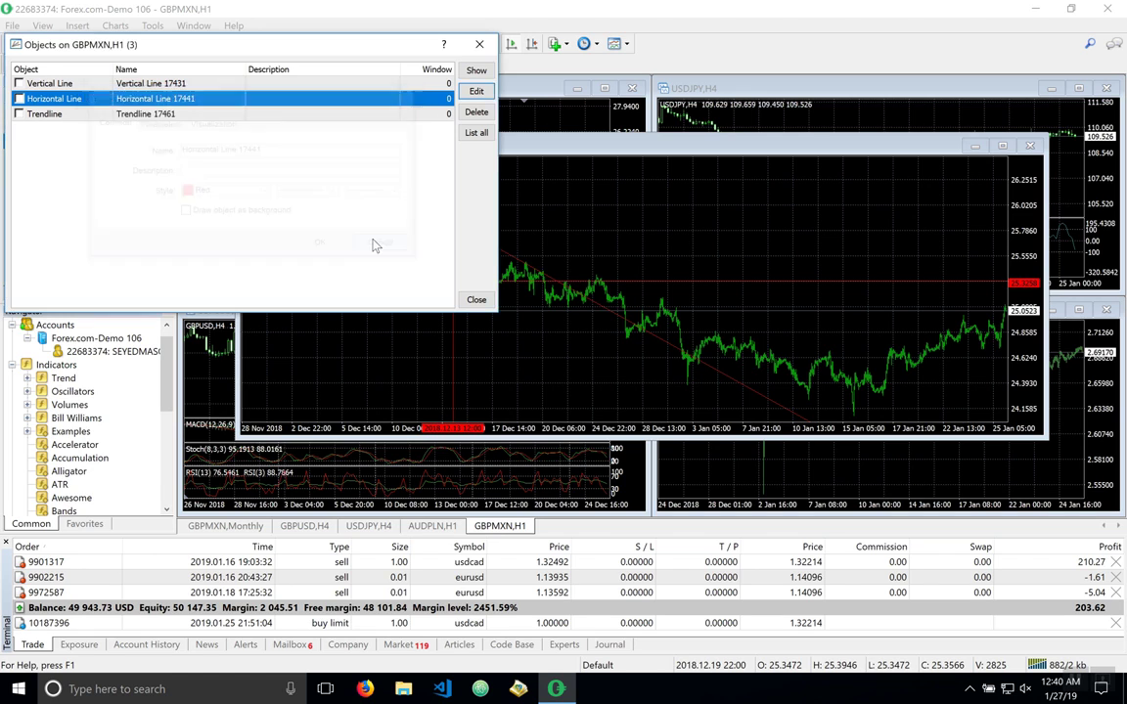
Delete the vertical line, horizontal line and trendline, then close the Objects List
left_click(24, 85)
left_click(23, 98)
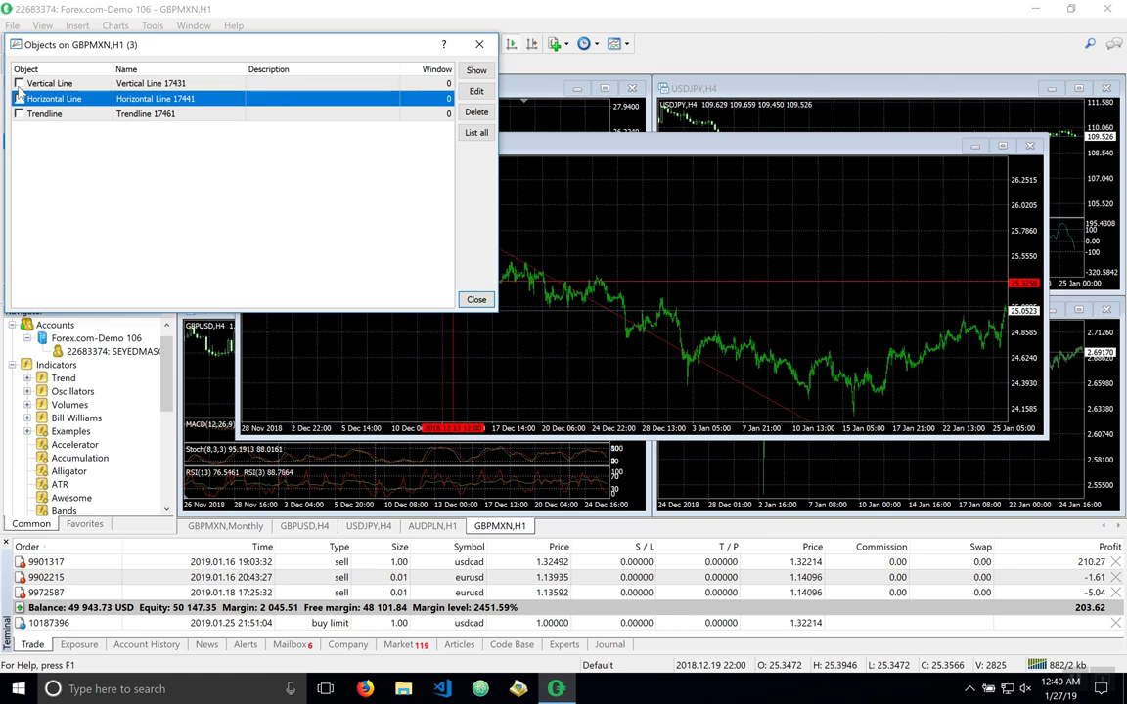
left_click(20, 84)
left_click(476, 112)
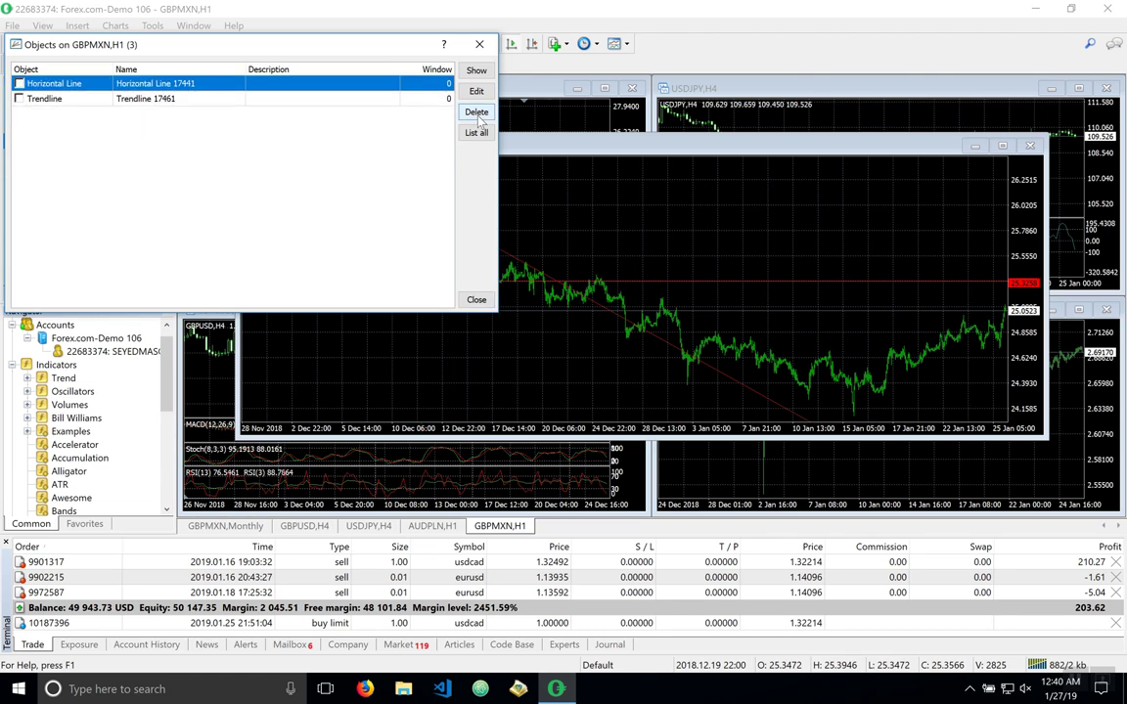
left_click(477, 112)
left_click(477, 113)
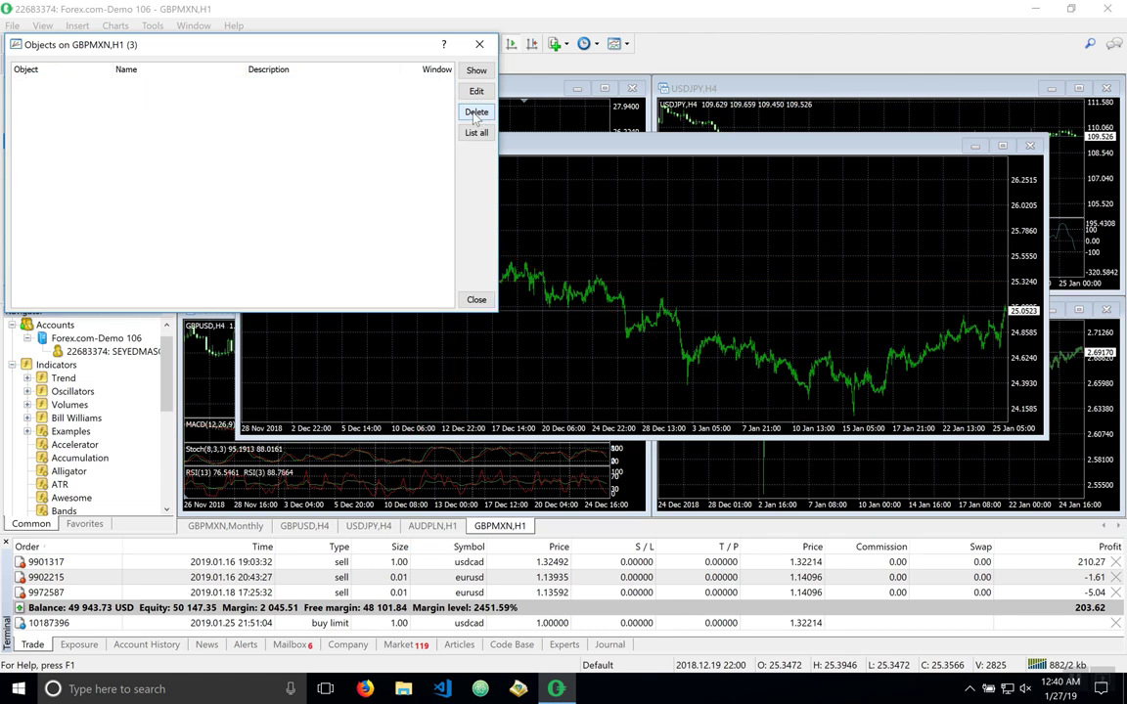
left_click(474, 299)
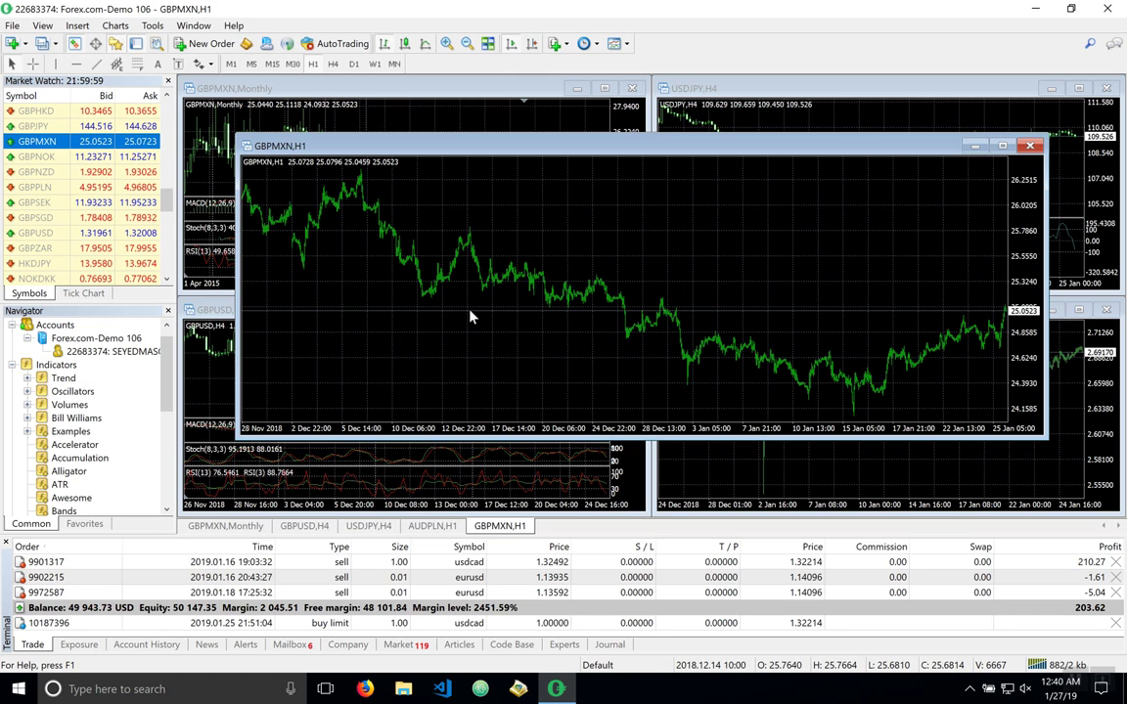
Close the GBPMXN H1 chart window, then open and dismiss a New Order ticket unused
left_click(1031, 145)
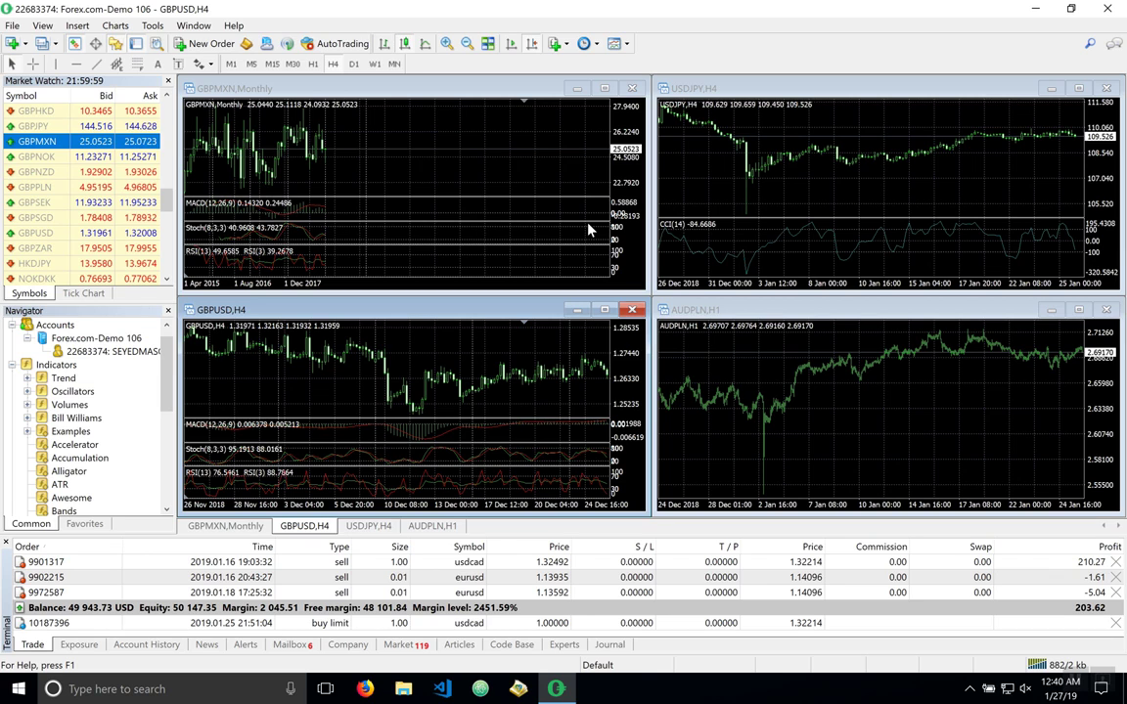
left_click(210, 44)
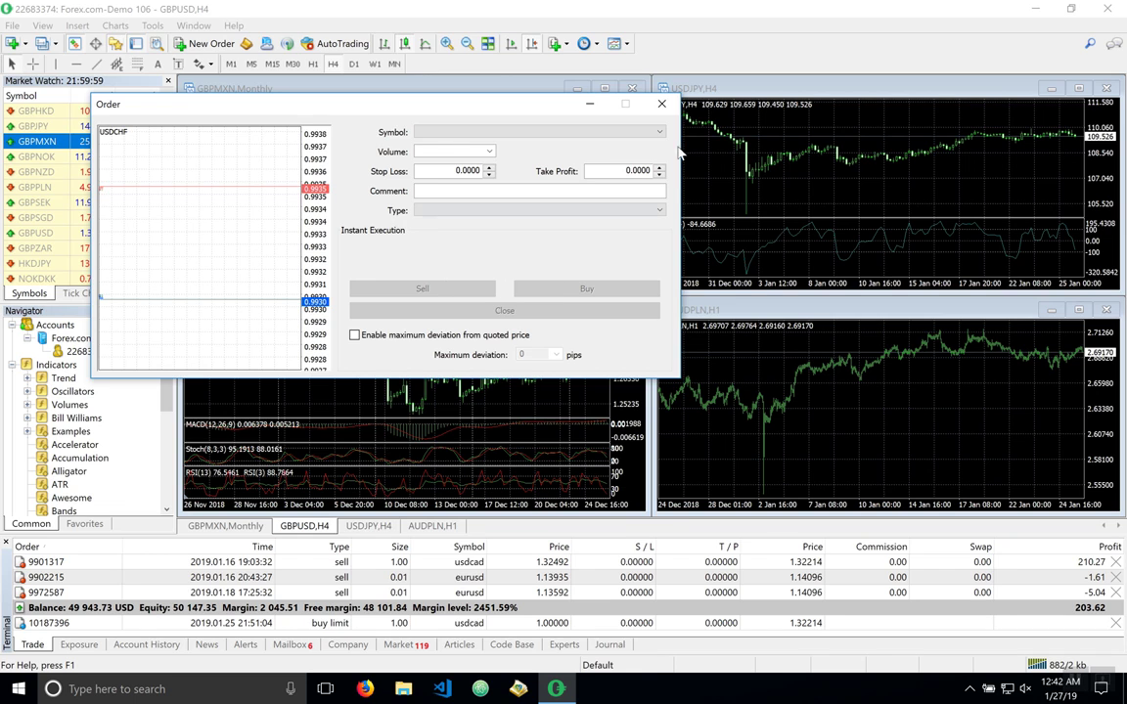
left_click(668, 111)
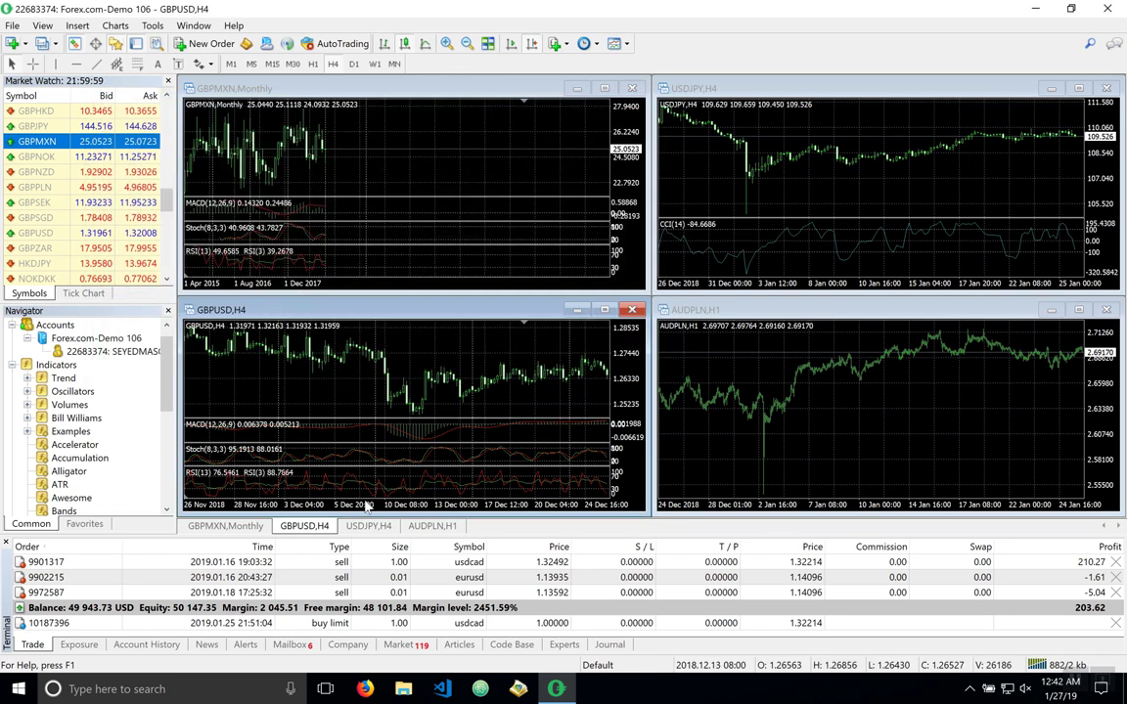
mouse_move(117, 691)
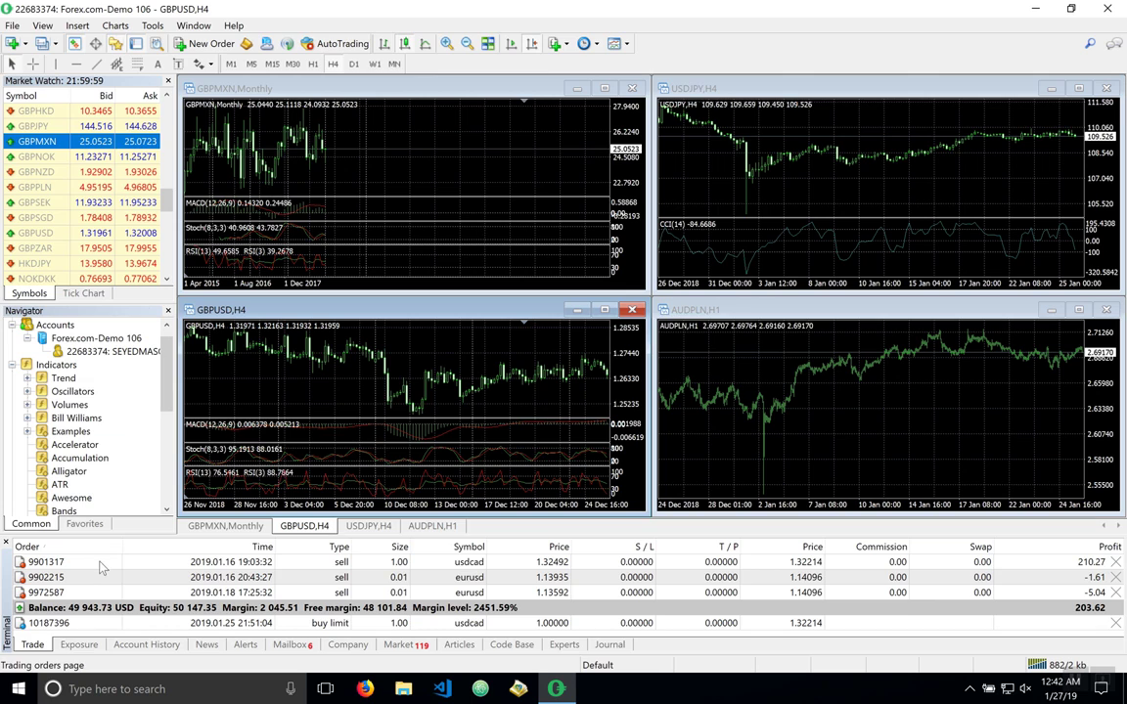
Review the EURUSD 0.01 sell, USDCAD 1.00 sell and pending USDCAD buy limit orders
left_click(58, 577)
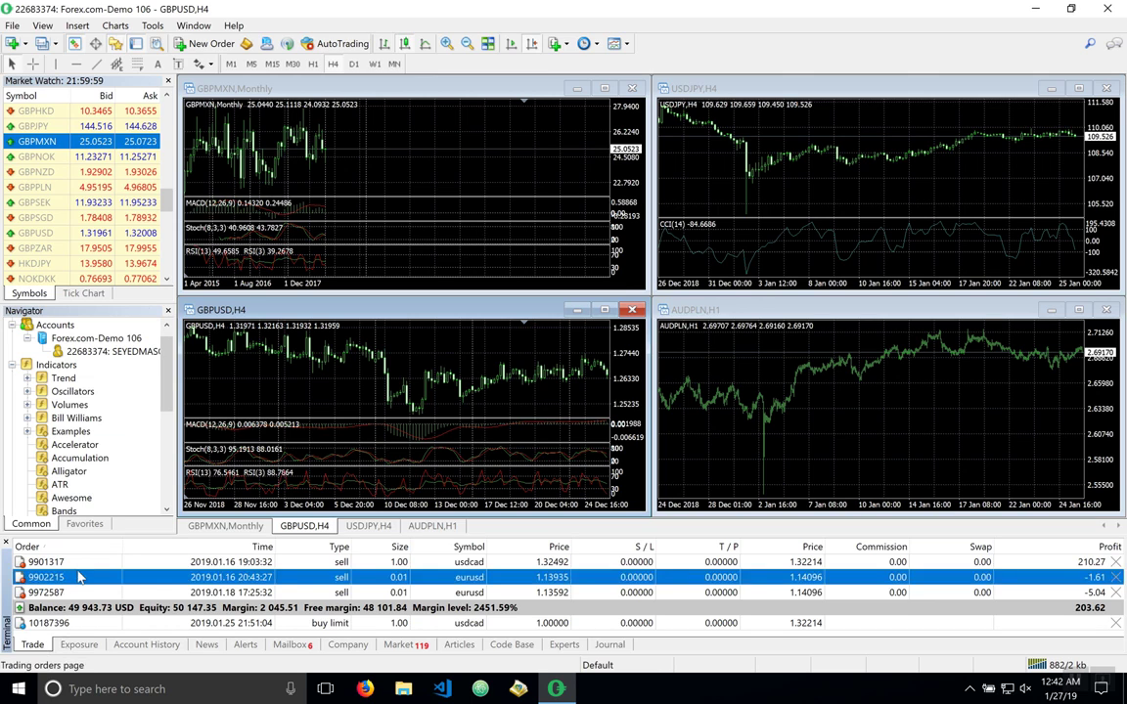
key("Down")
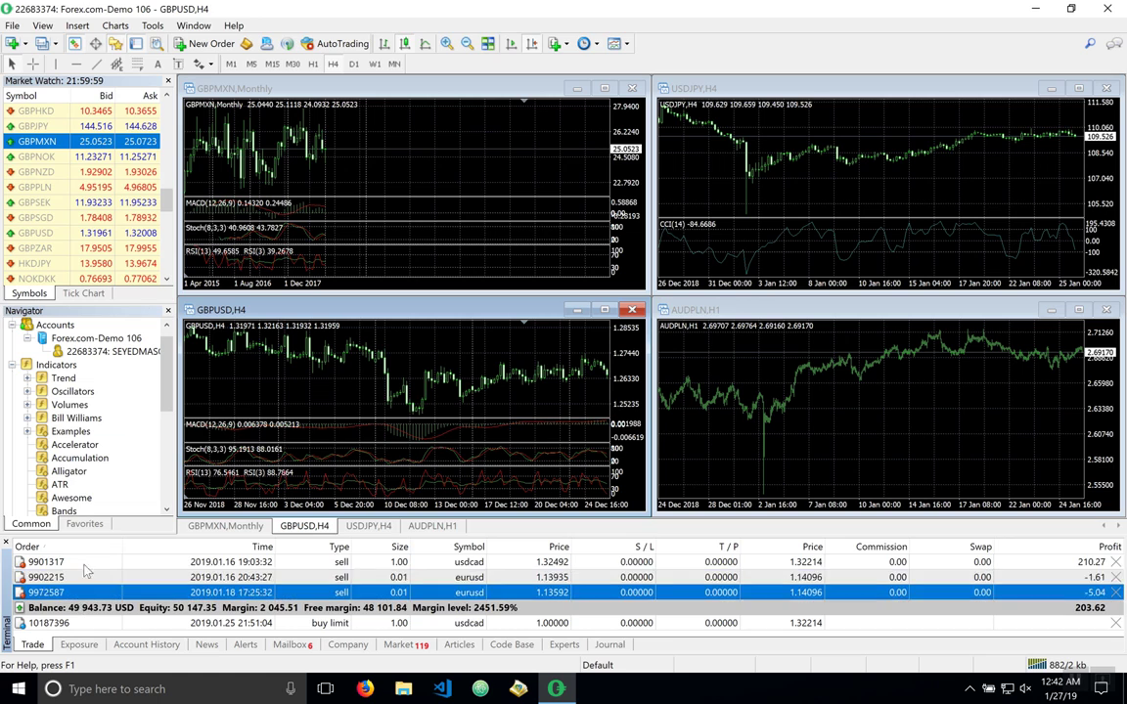
left_click(86, 567)
left_click(93, 578)
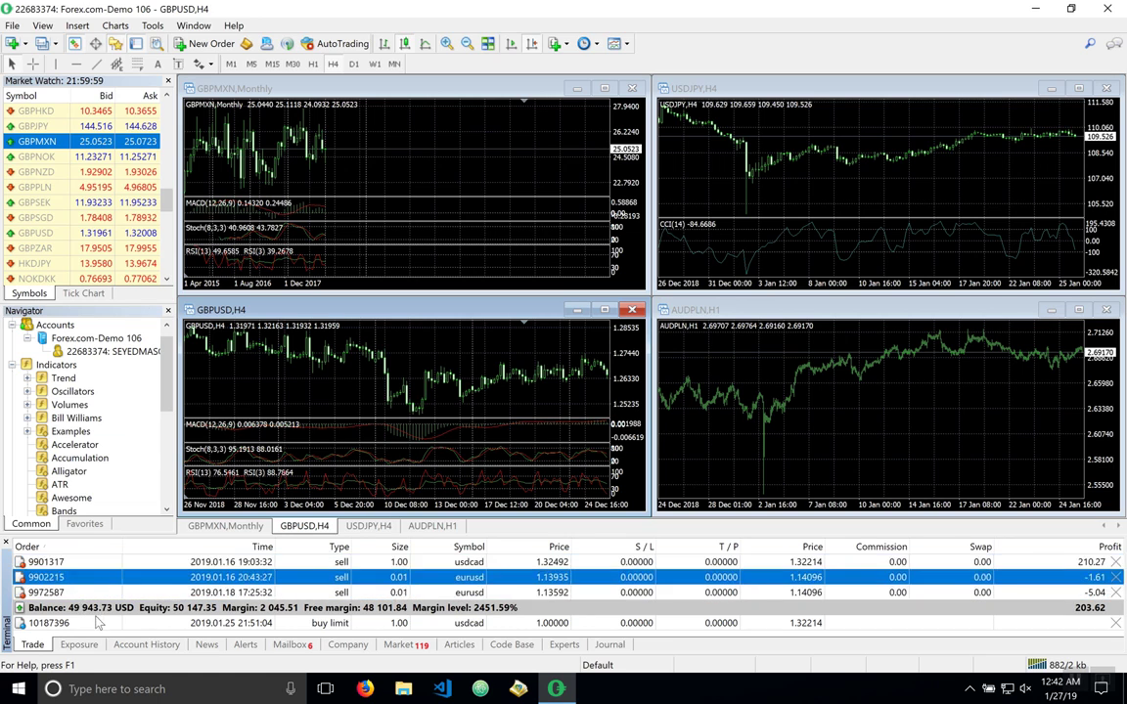
left_click(98, 622)
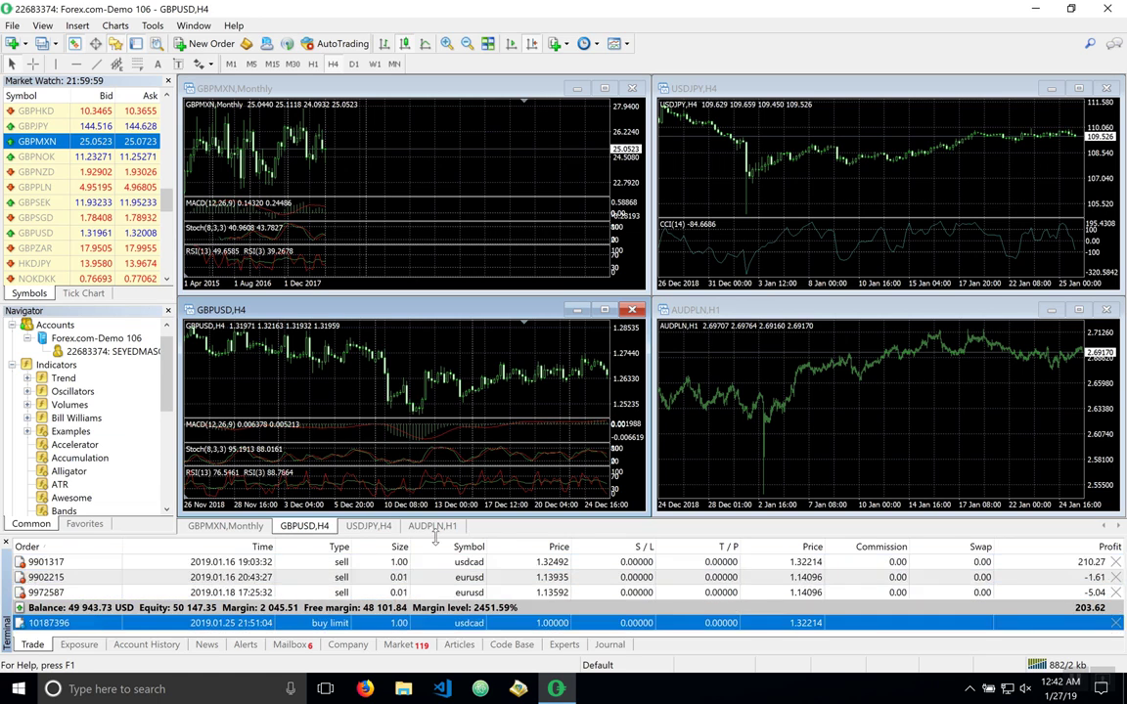
left_click(271, 564)
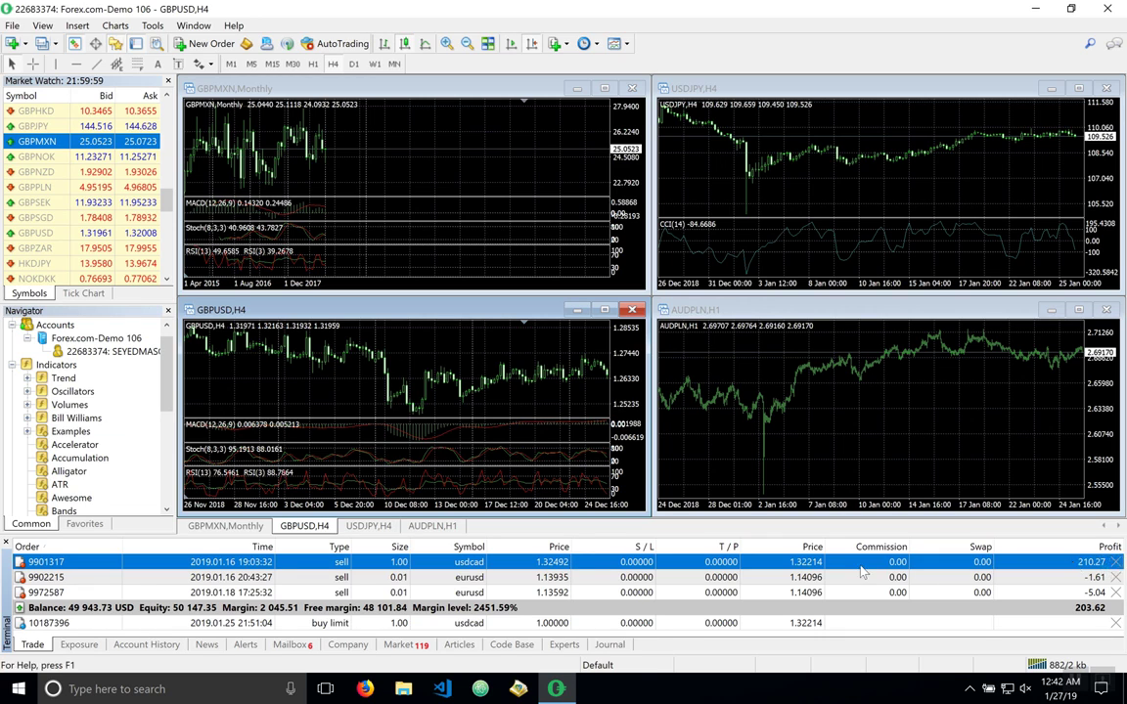
Show the Account History and scroll down through the daily swap balance entries
mouse_move(293, 690)
left_click(141, 646)
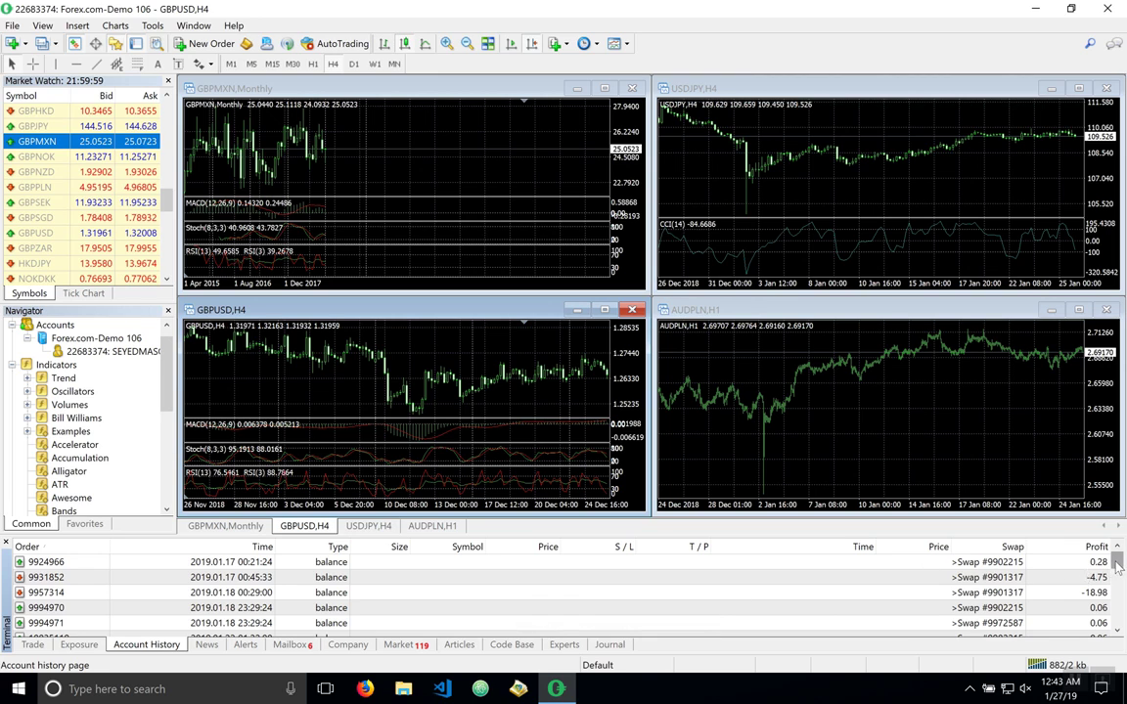
scroll(1120, 576, "down", 2)
left_click_drag(1118, 577, 1119, 603)
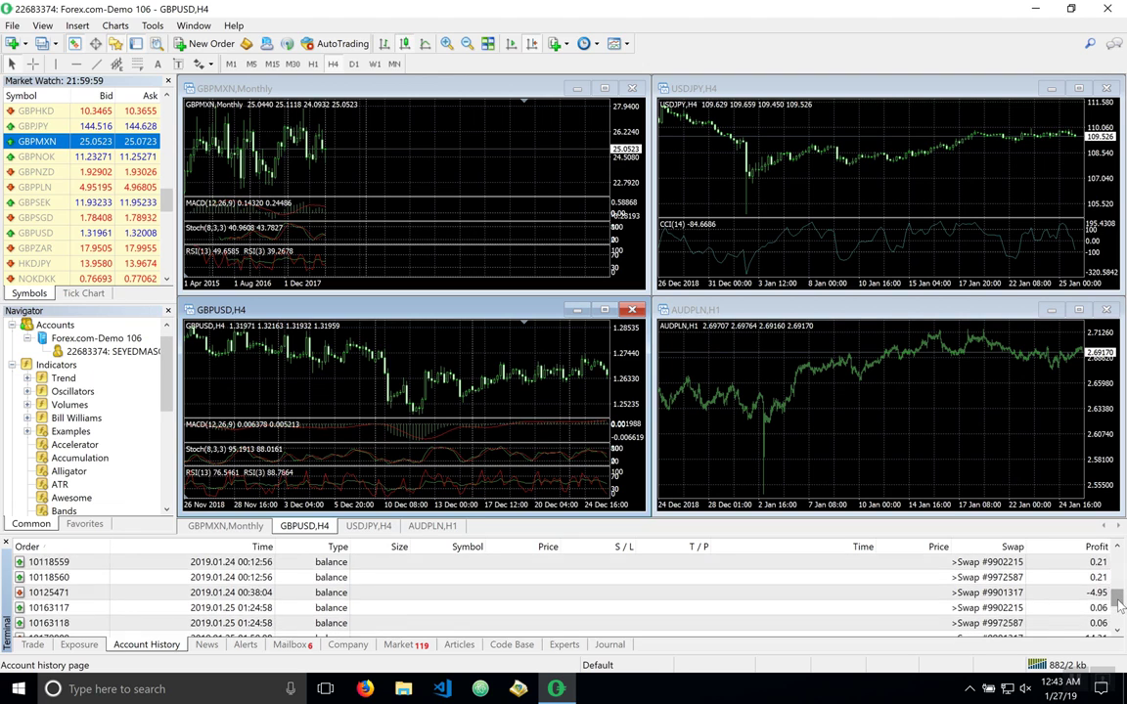
left_click(32, 646)
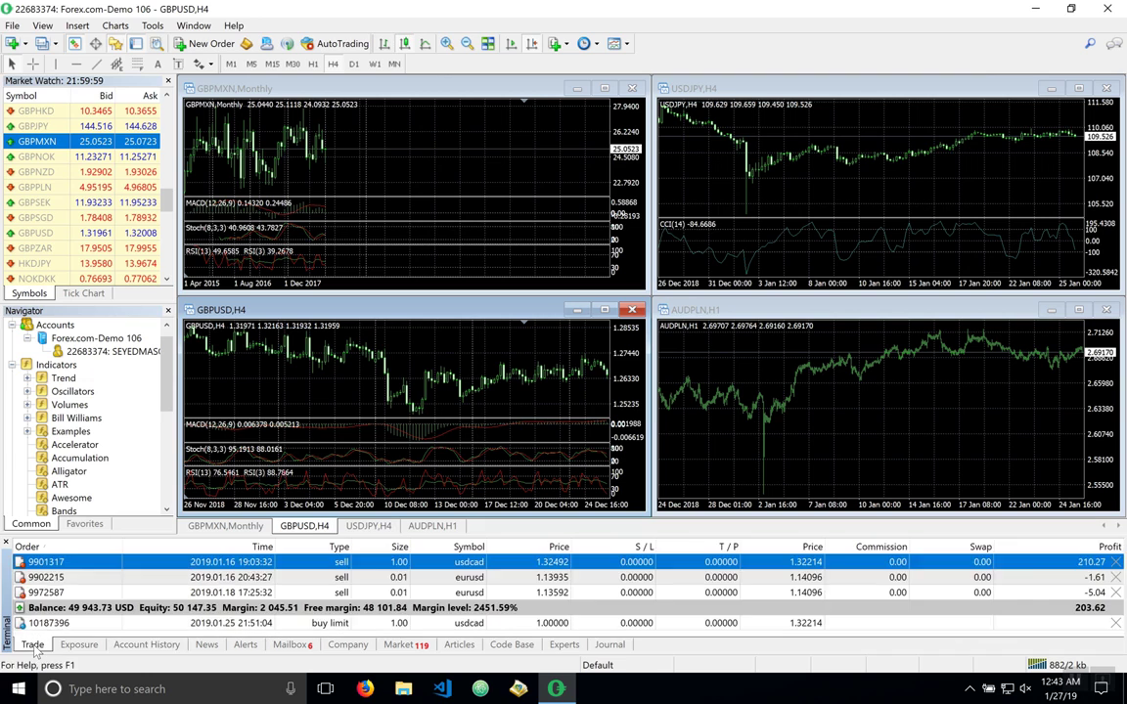
left_click(67, 579)
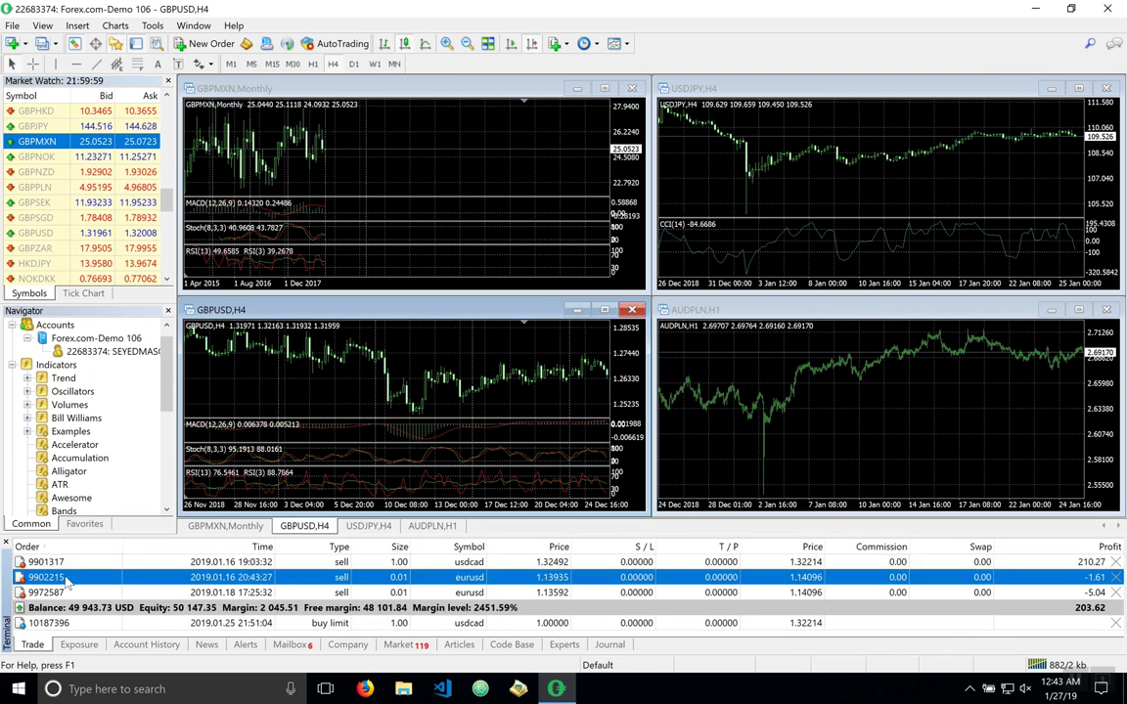
right_click(66, 579)
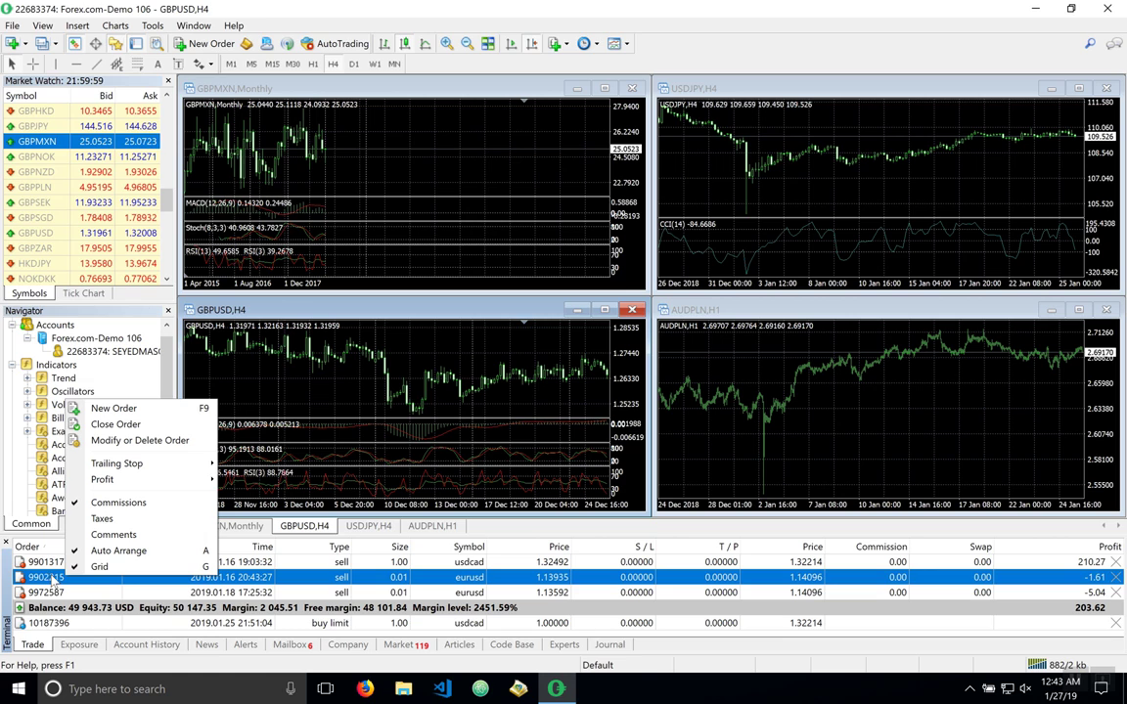
left_click(140, 443)
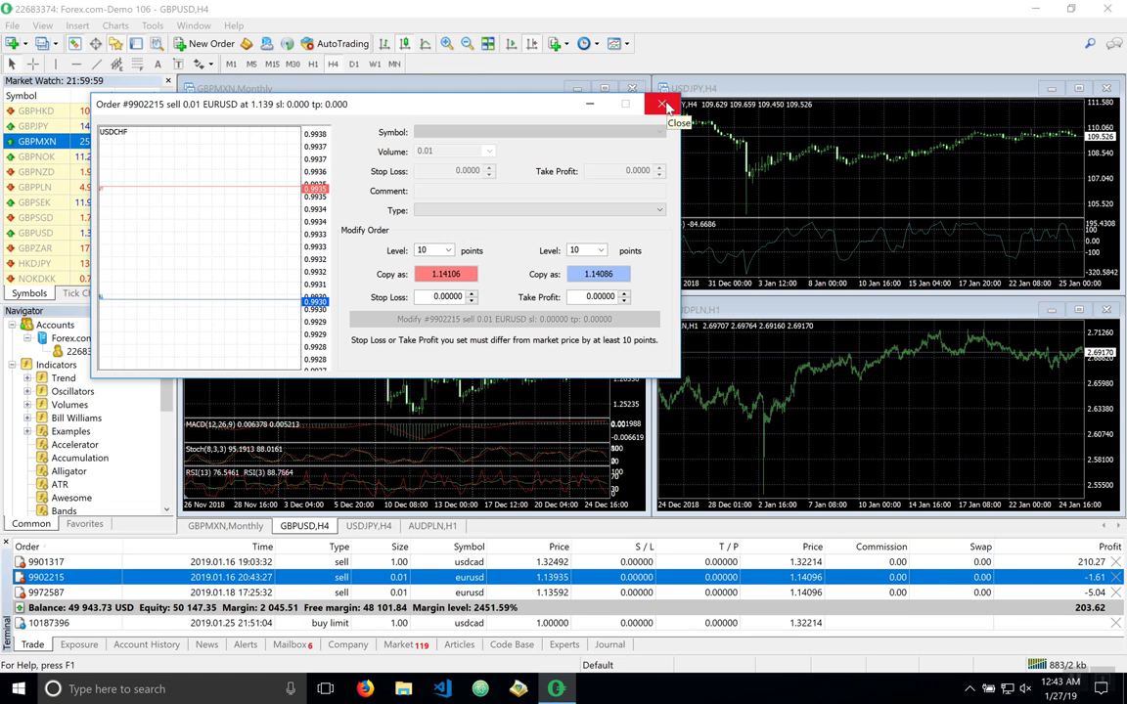
left_click(664, 106)
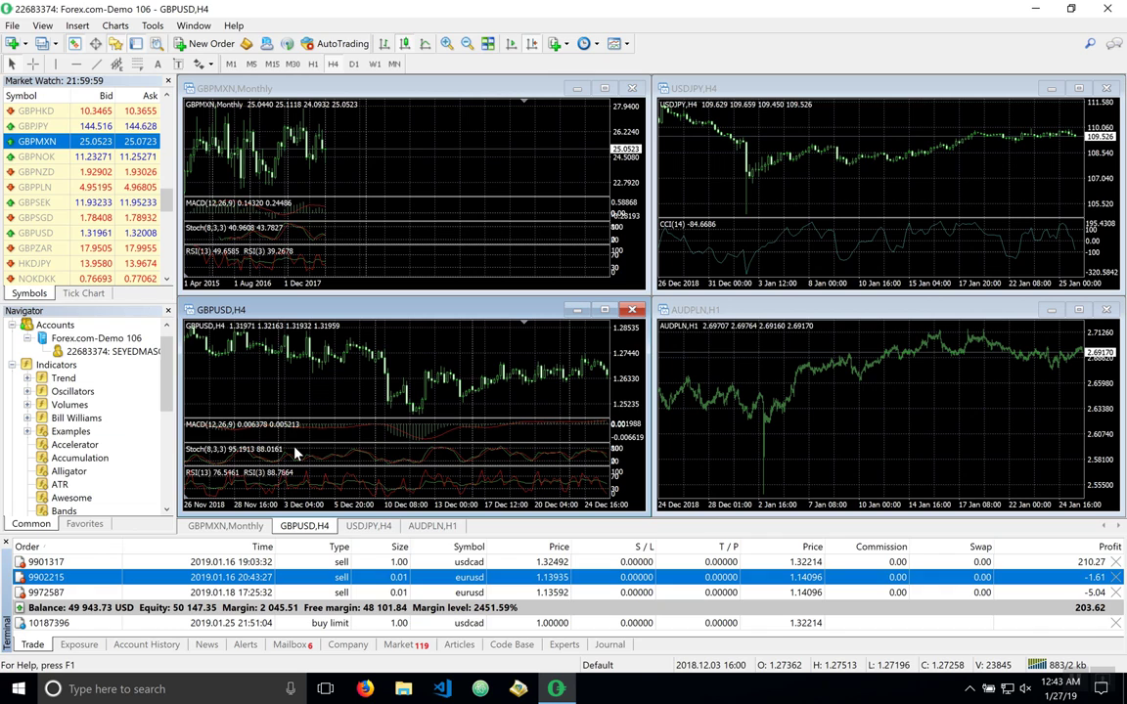
Browse the Terminal's News, Mailbox, Articles and Market tabs, finishing back on Articles
left_click(205, 646)
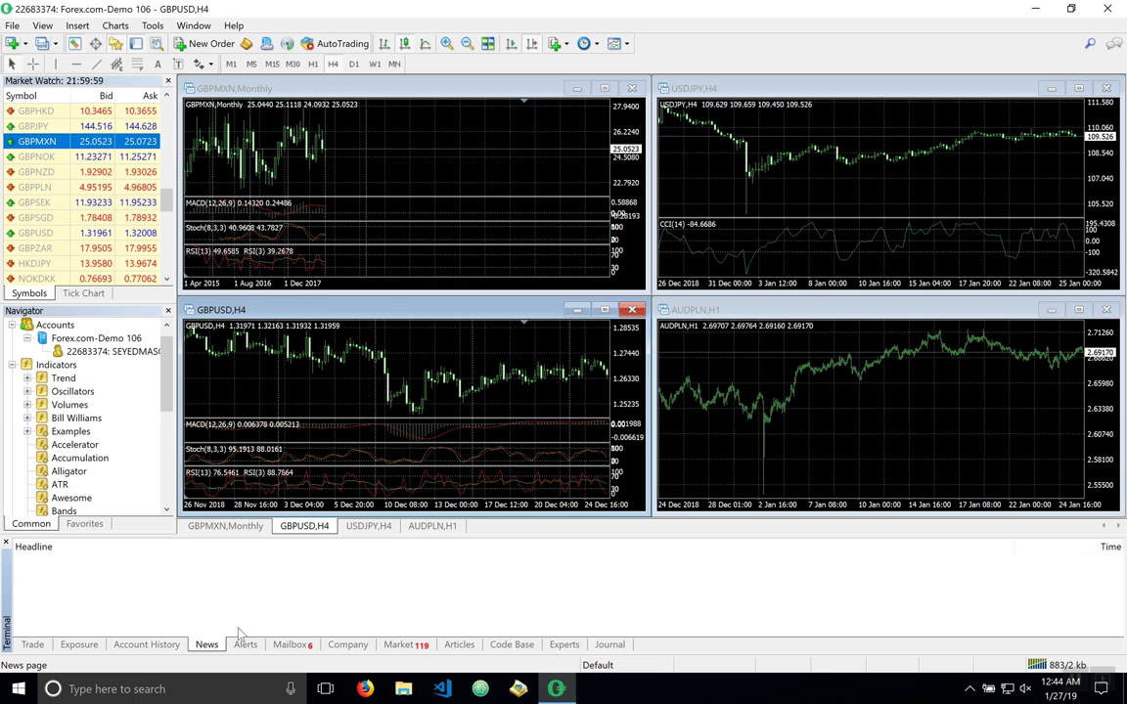
left_click(286, 647)
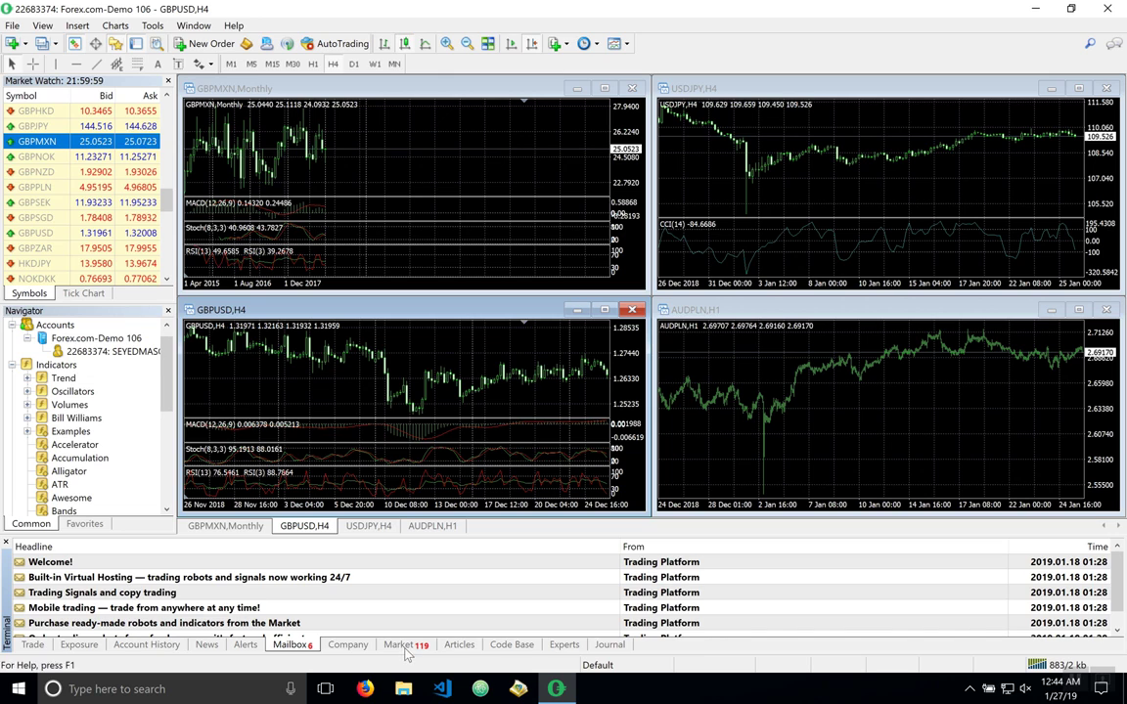
left_click(457, 646)
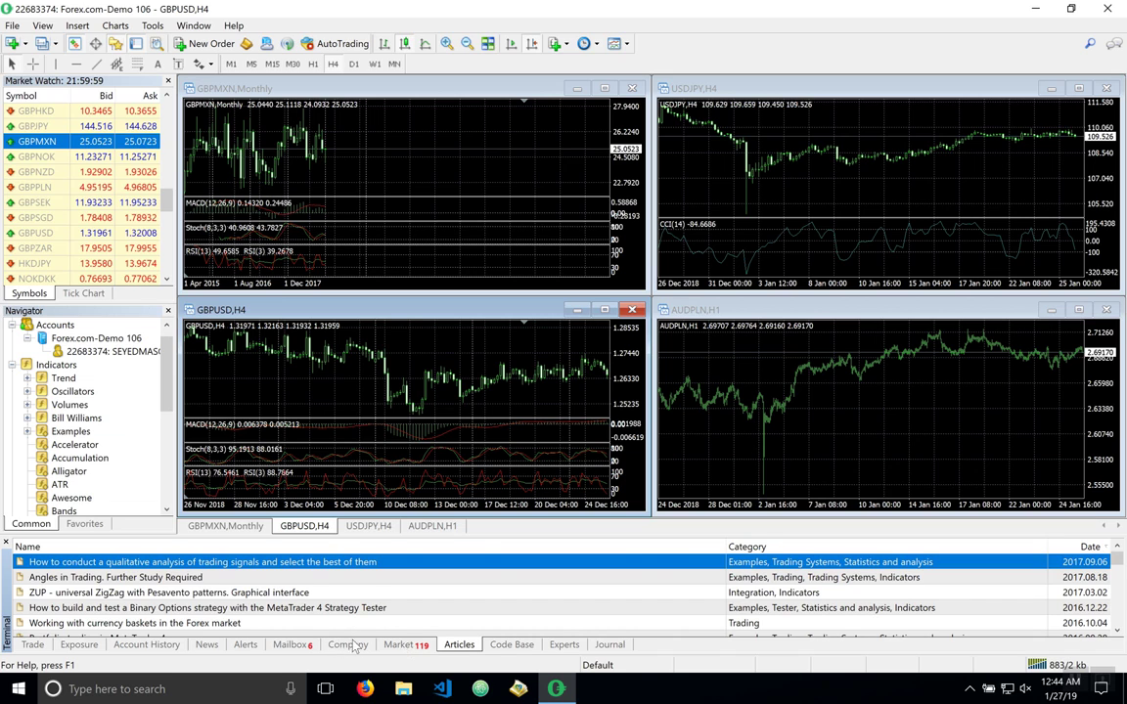
left_click(400, 646)
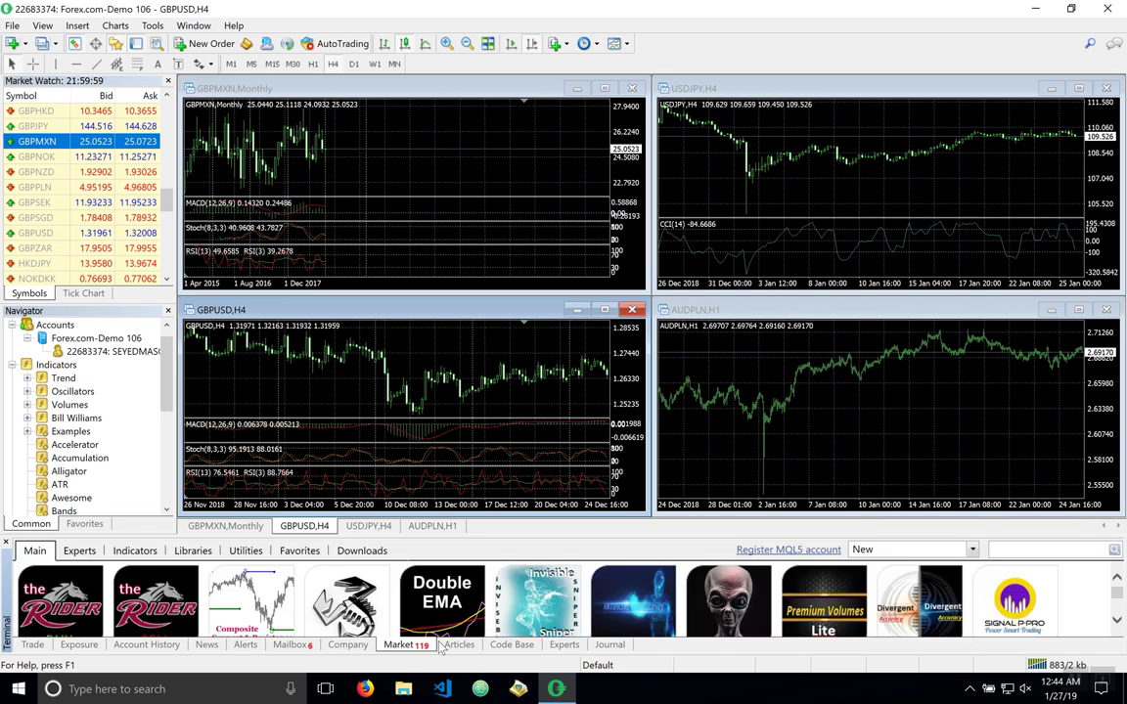
left_click(459, 645)
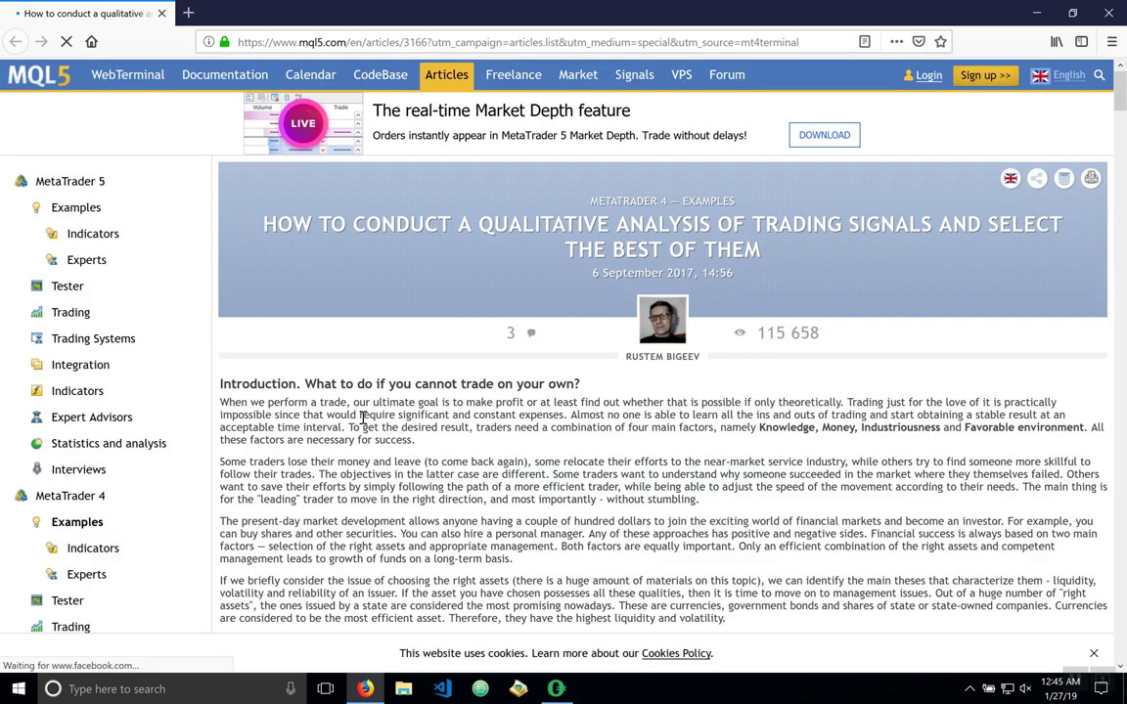
Skim the MQL5 qualitative trading signals article in Firefox, then close its tab
scroll(362, 418, "down", 3)
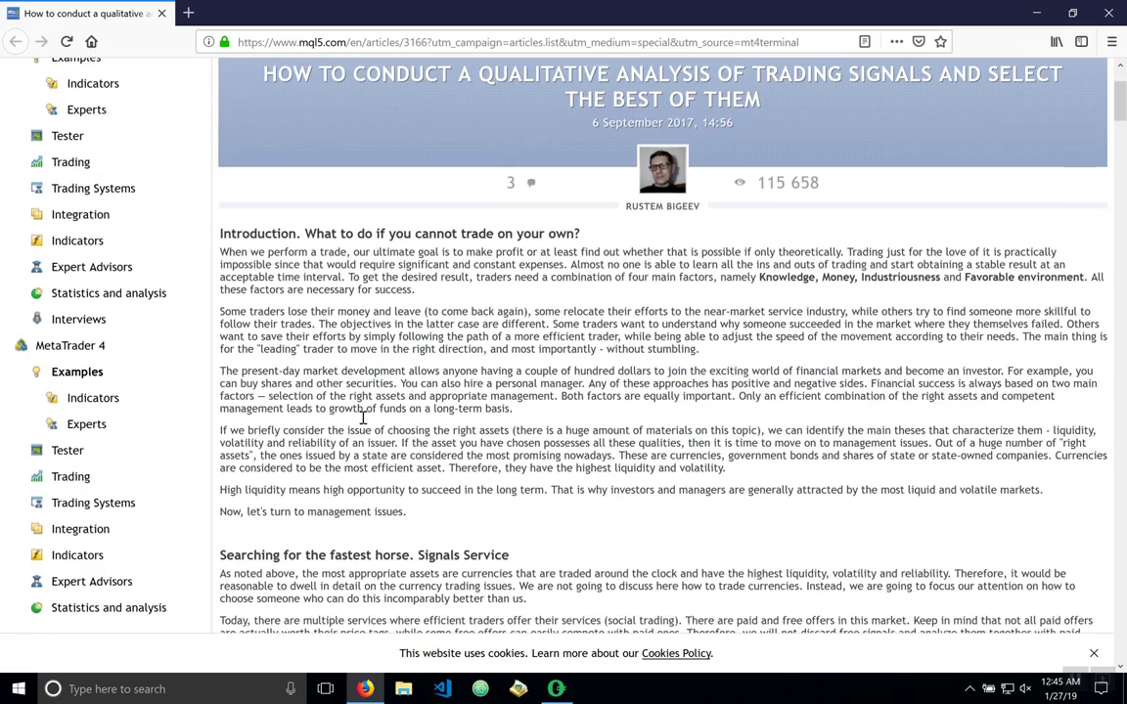
scroll(362, 418, "down", 1)
scroll(362, 418, "up", 3)
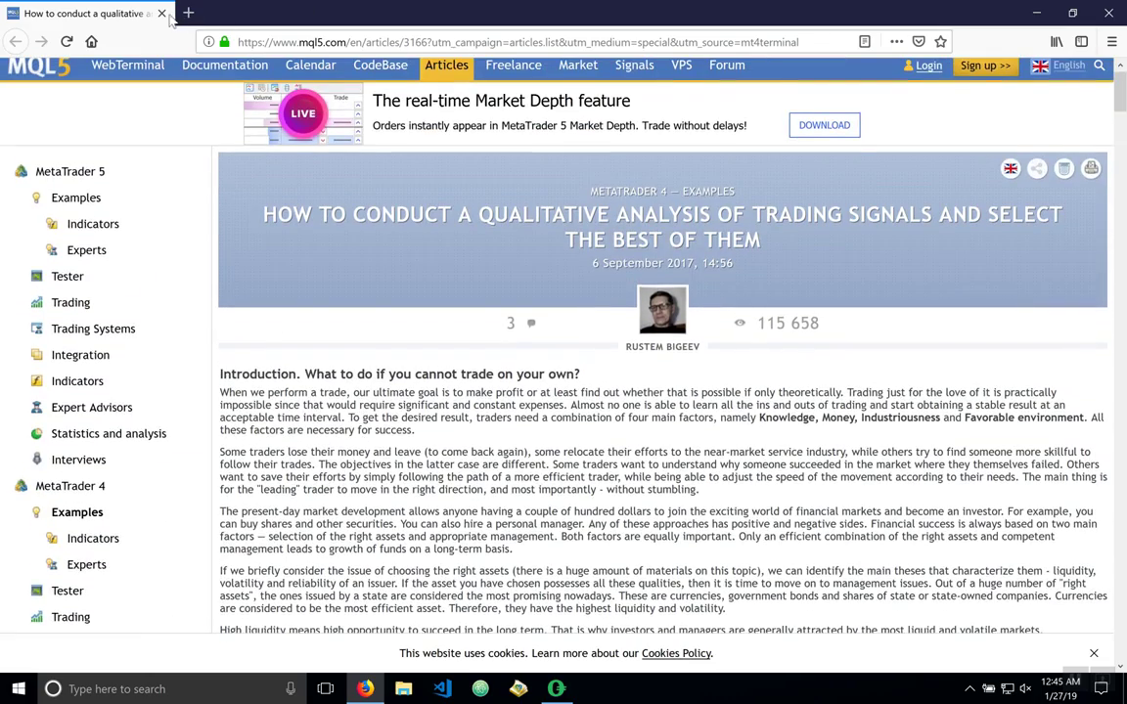
left_click(161, 14)
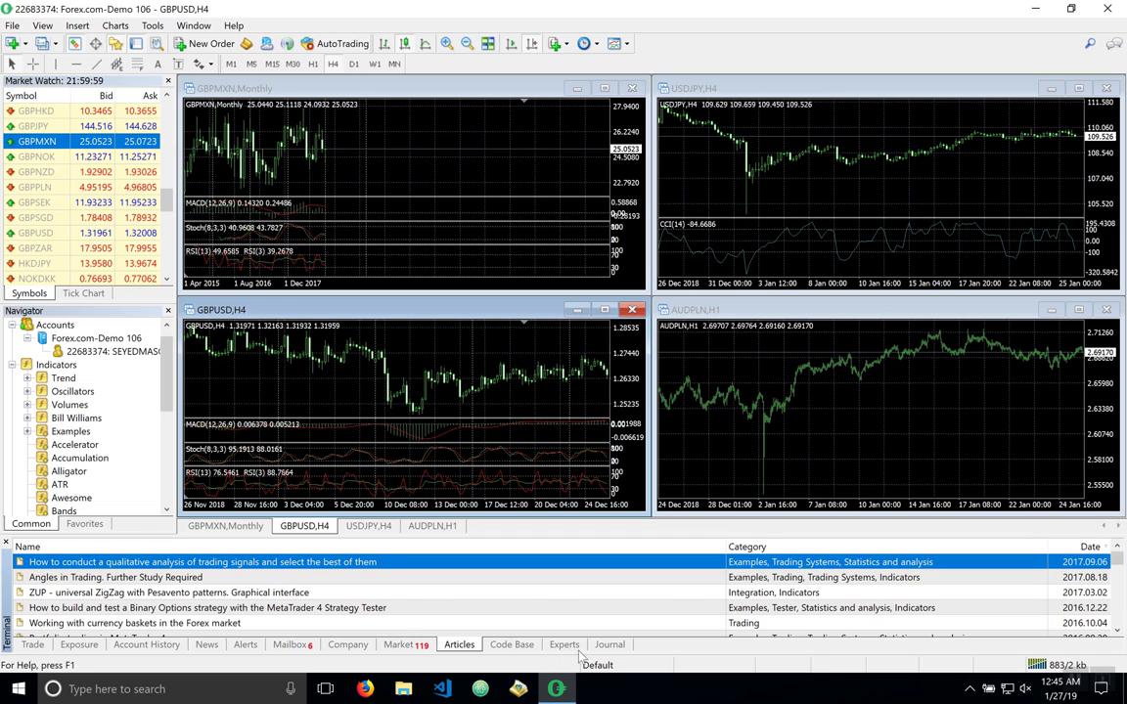
Show the Terminal's Journal log with its login and build 1170 startup messages
left_click(609, 645)
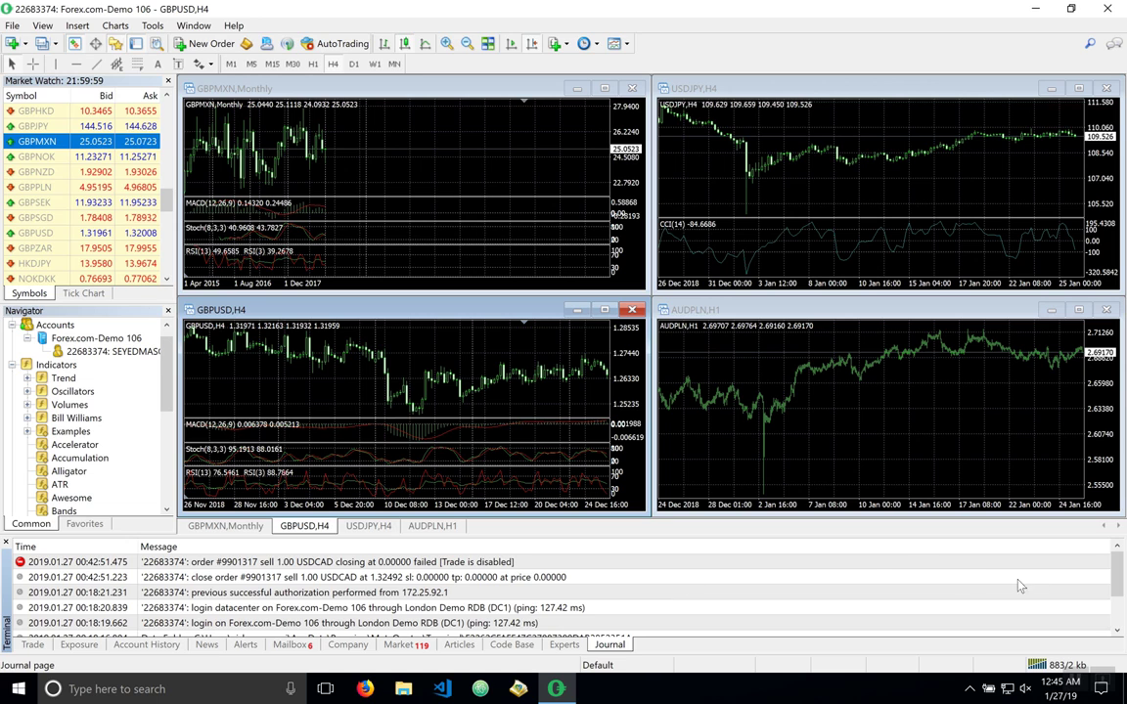
left_click_drag(1118, 589, 1109, 644)
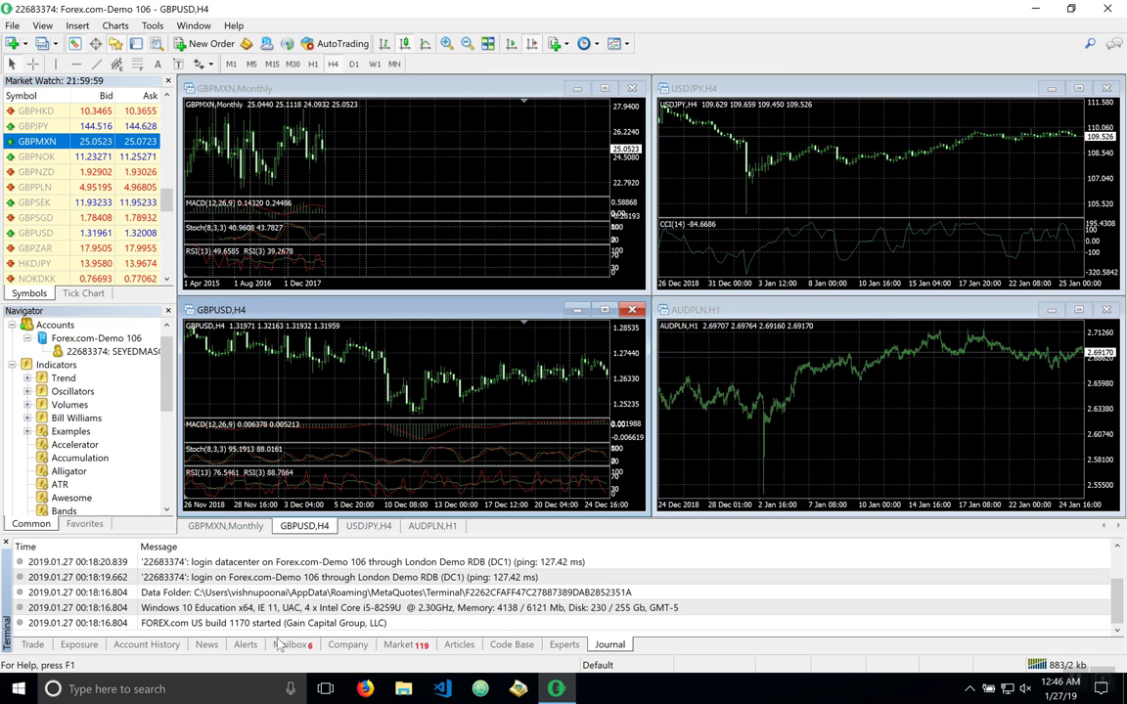
Show the Market catalogue in a taller Terminal panel and collapse the Navigator's Indicators group
left_click(395, 647)
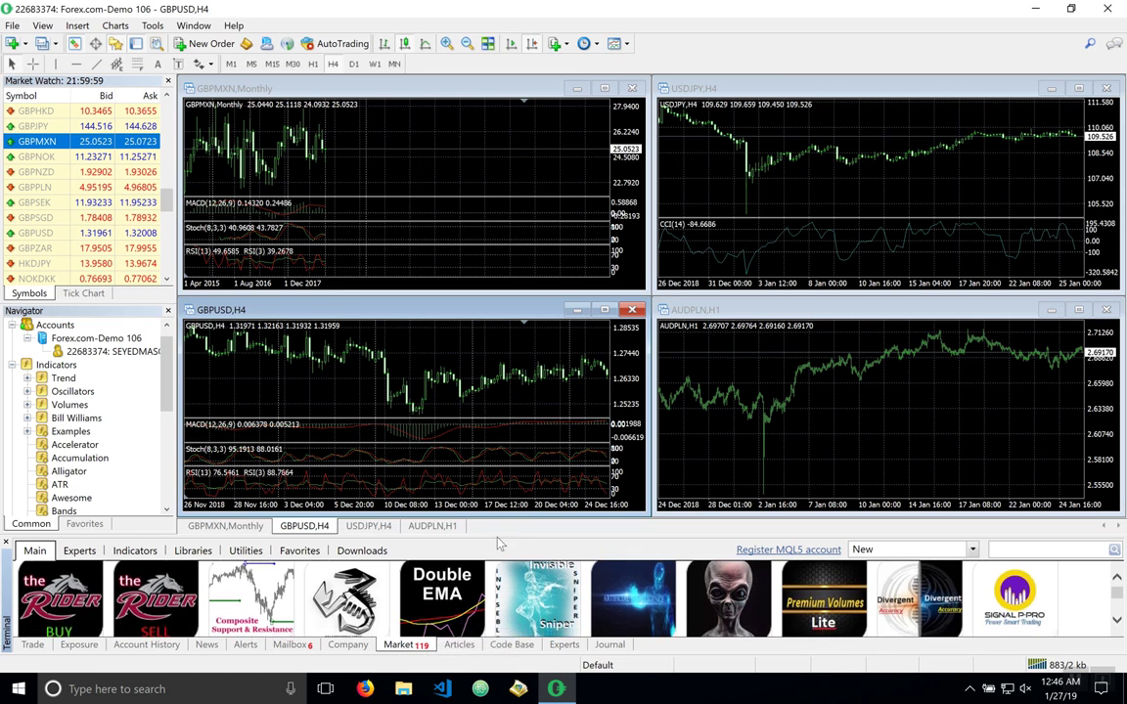
left_click_drag(499, 537, 448, 445)
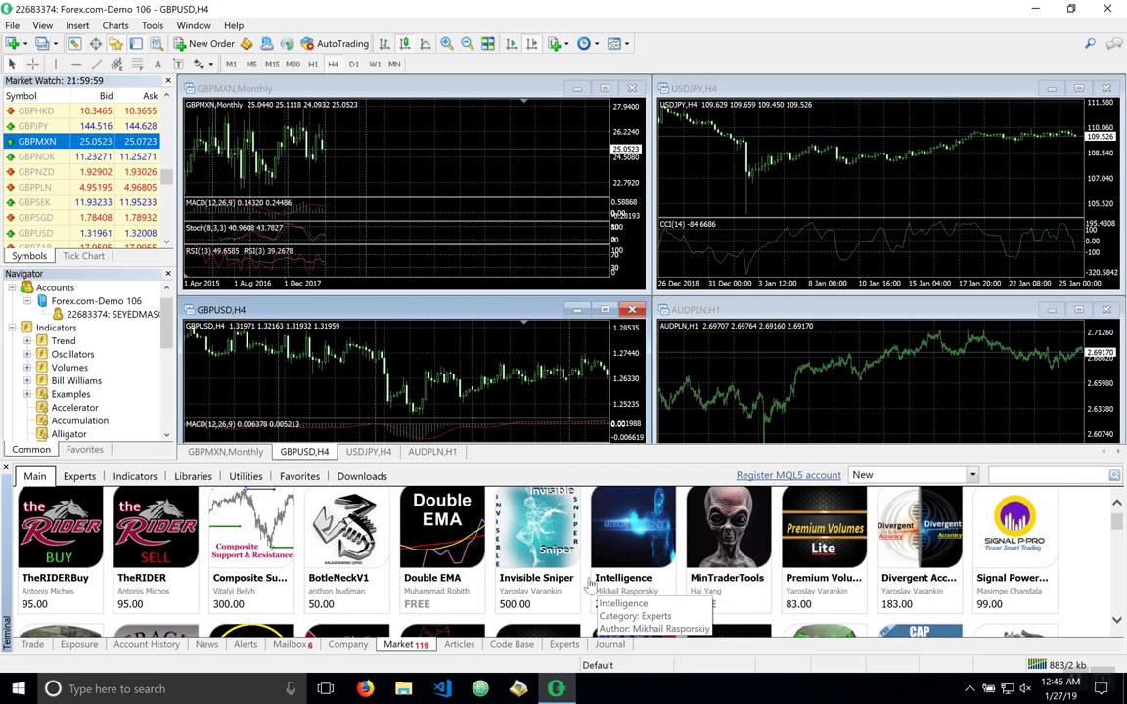
left_click(12, 327)
Attach MACD Sample to the GBPMXN chart with live trading allowed, and enable AutoTrading
left_click(39, 355)
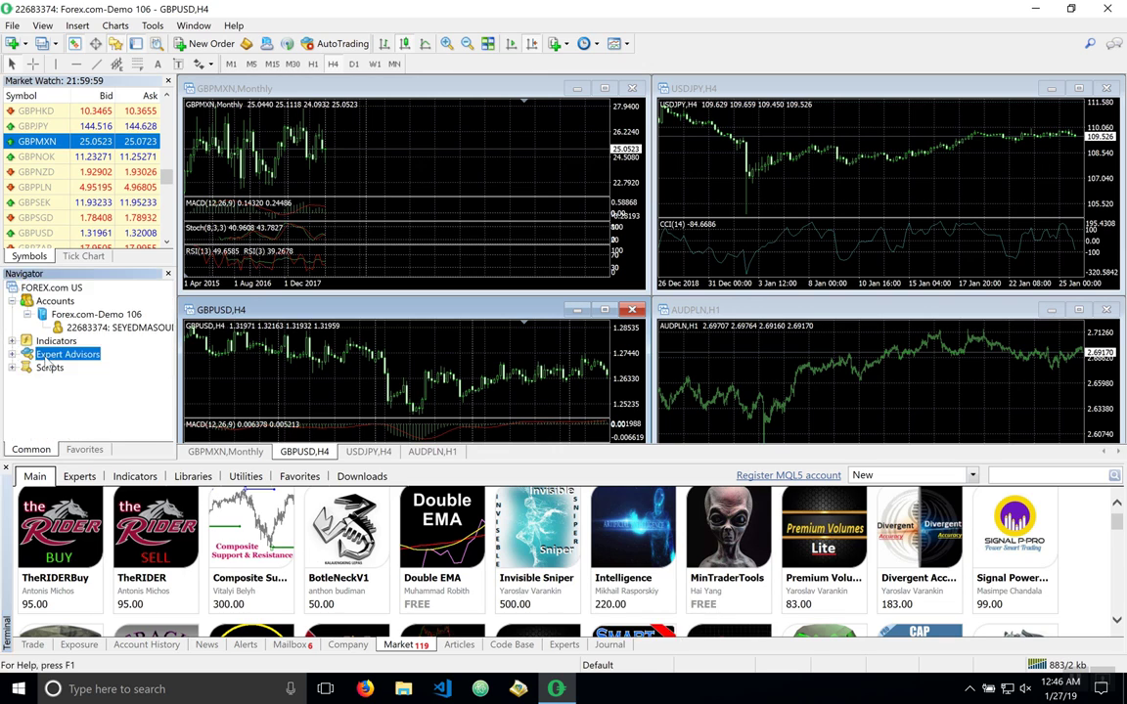
left_click(12, 355)
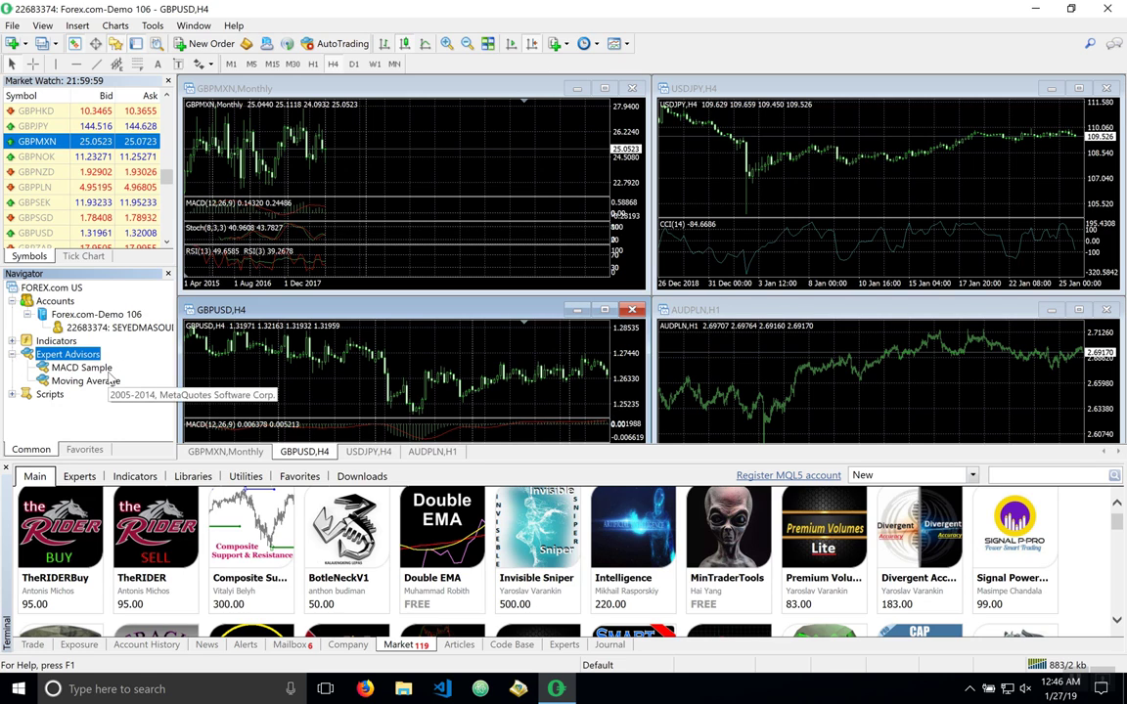
left_click_drag(82, 368, 366, 166)
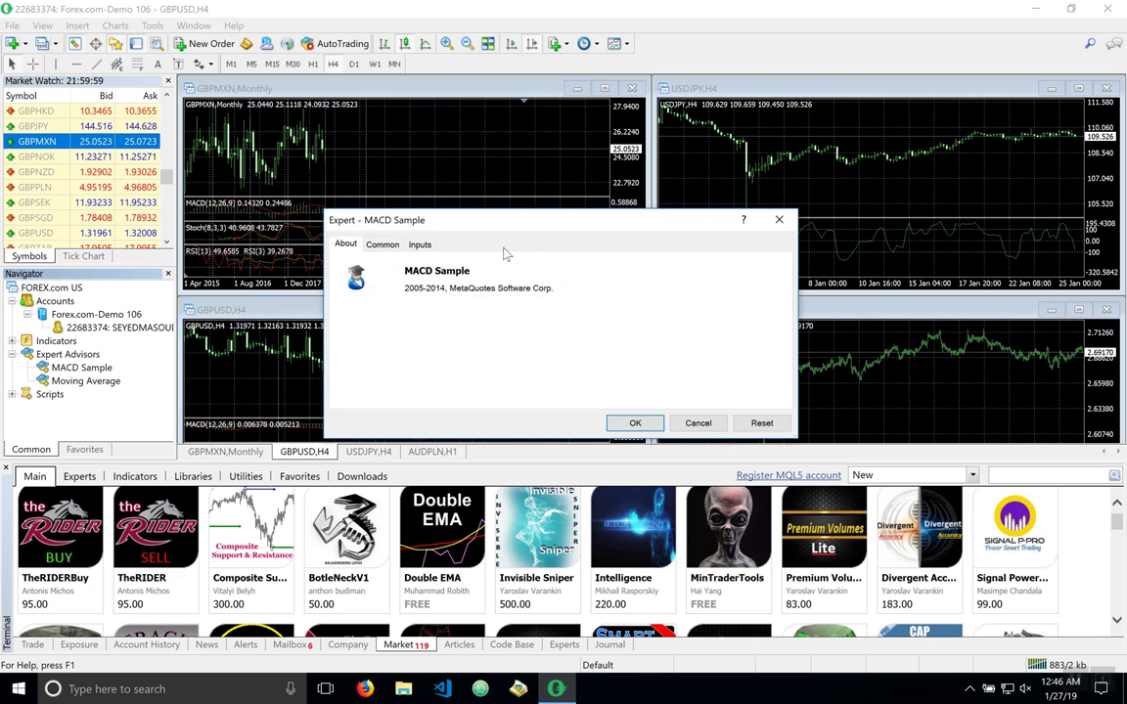
left_click(391, 247)
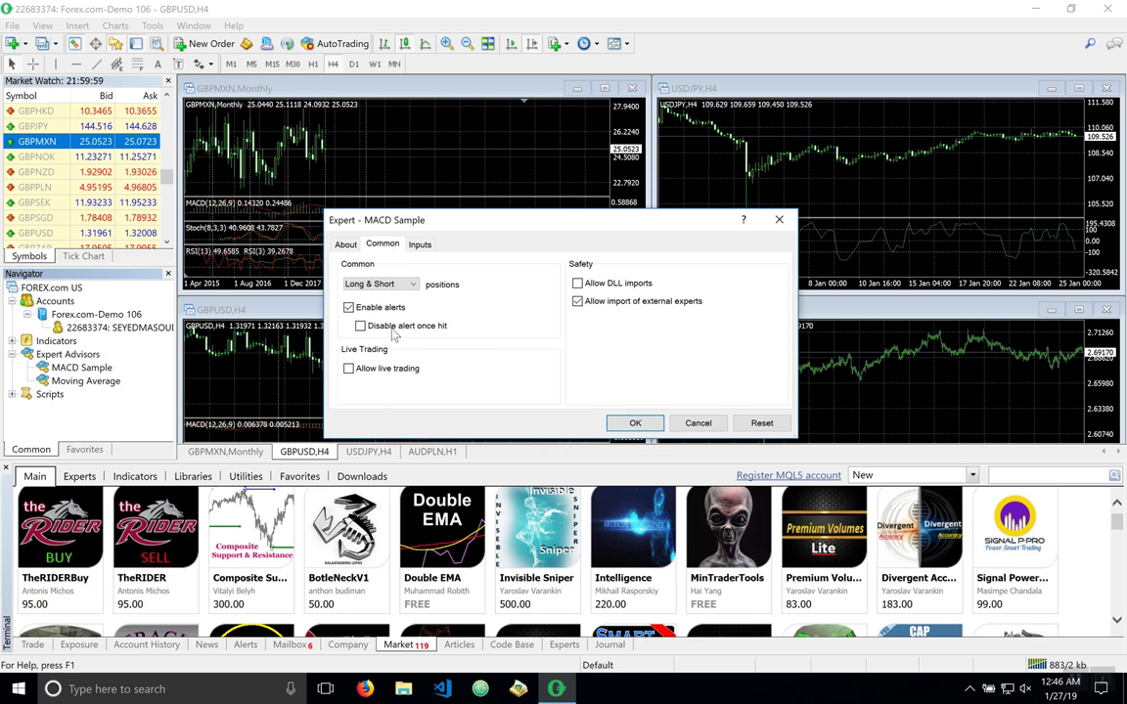
left_click(367, 369)
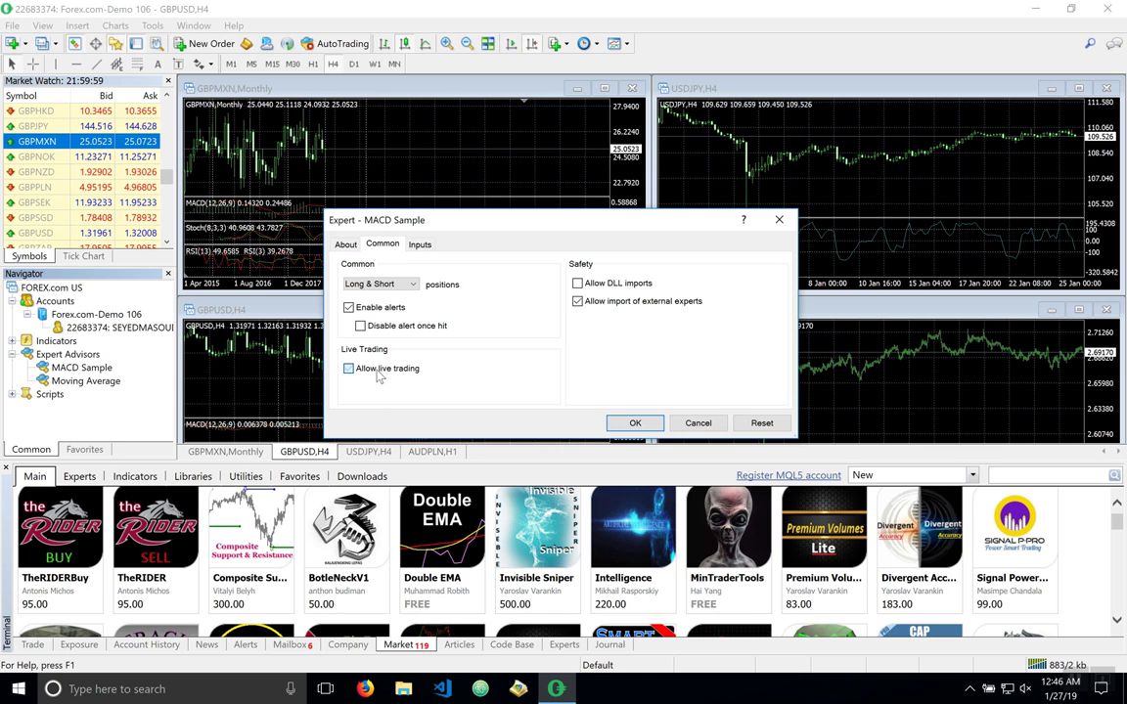
left_click(623, 421)
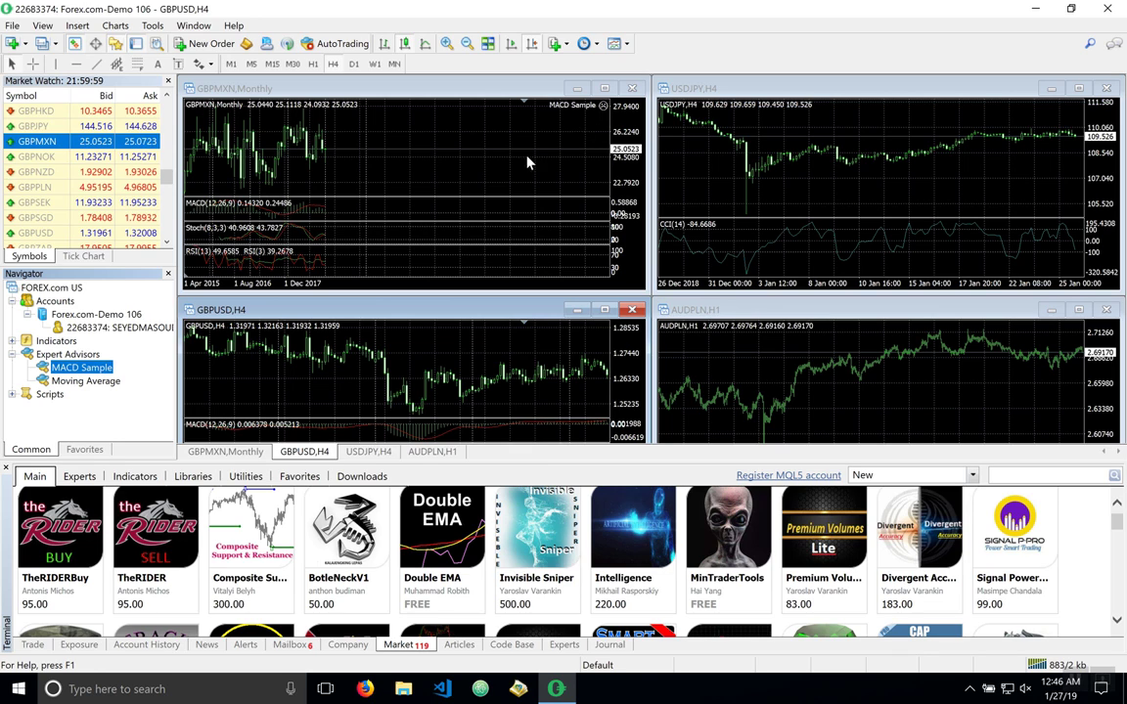
left_click(338, 46)
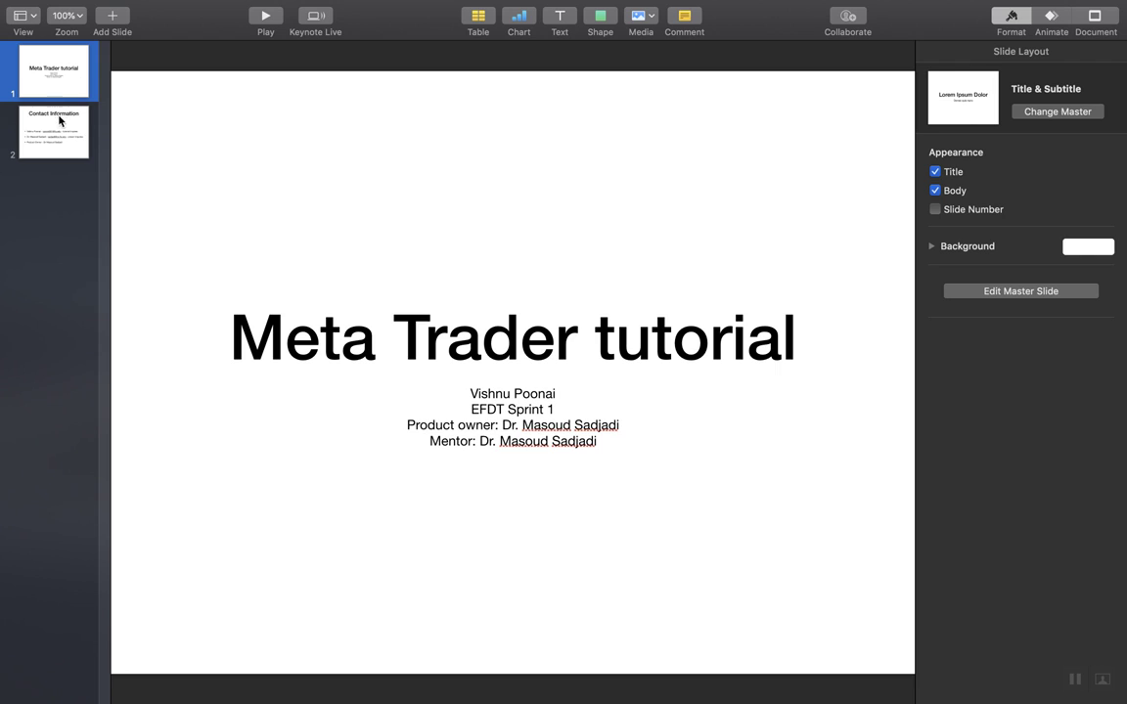
Show the Contact Information slide, then bring up the options to end the recording
left_click(56, 111)
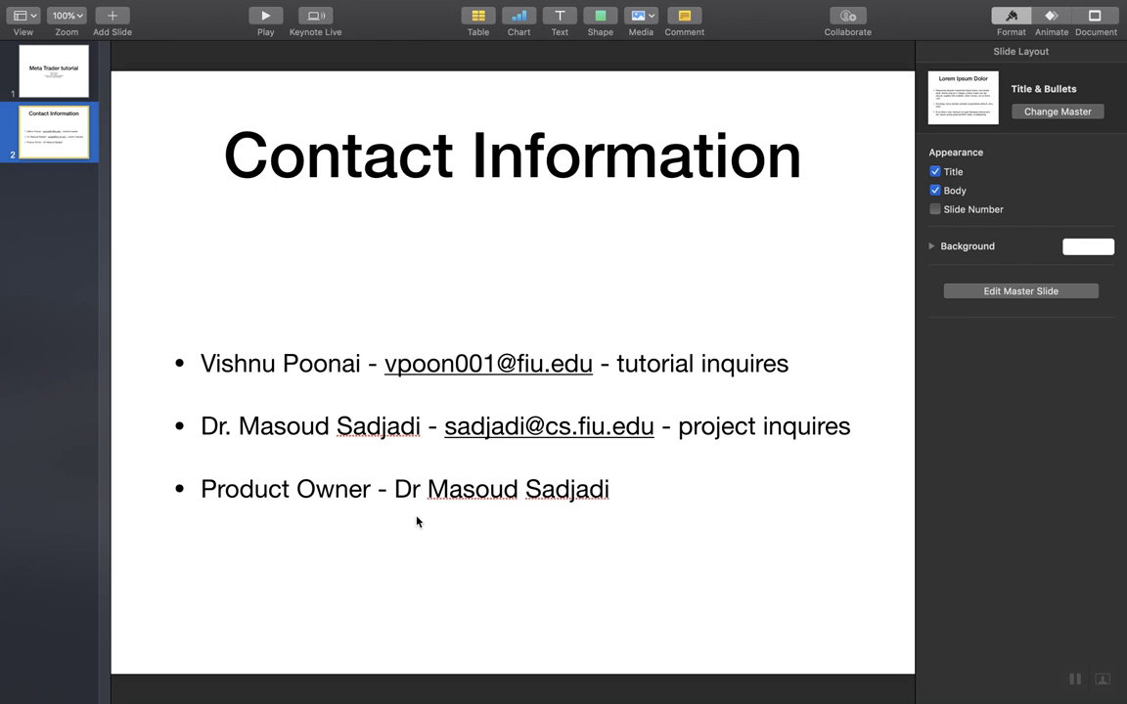
mouse_move(837, 5)
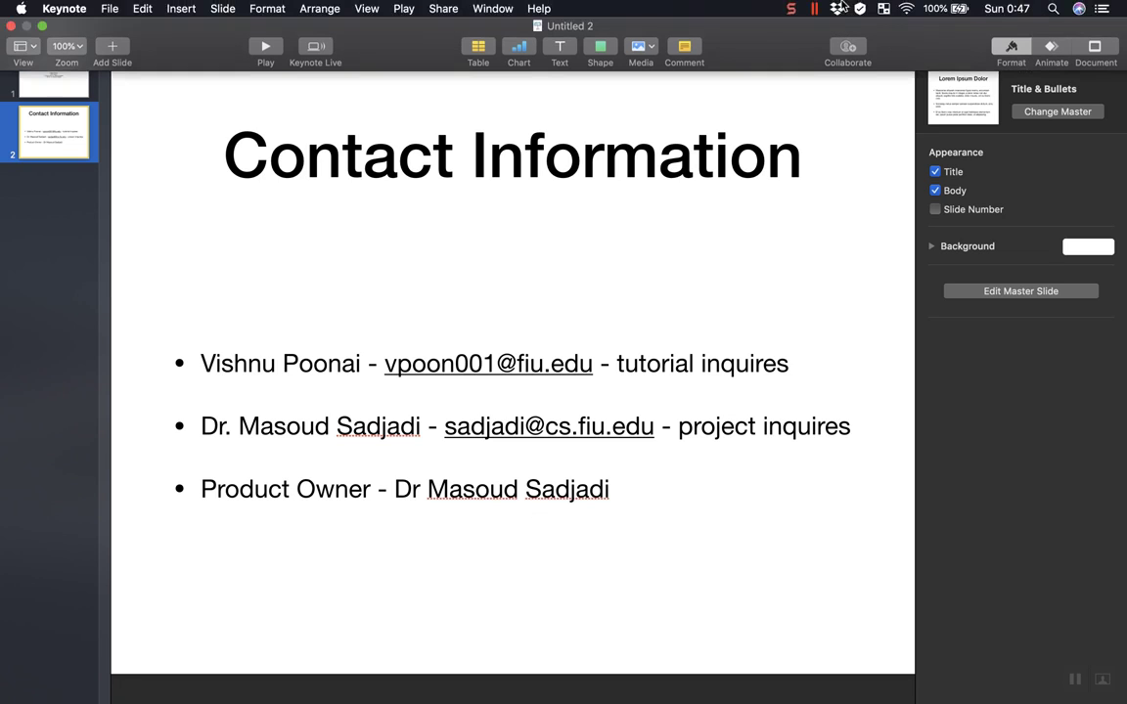
left_click(793, 9)
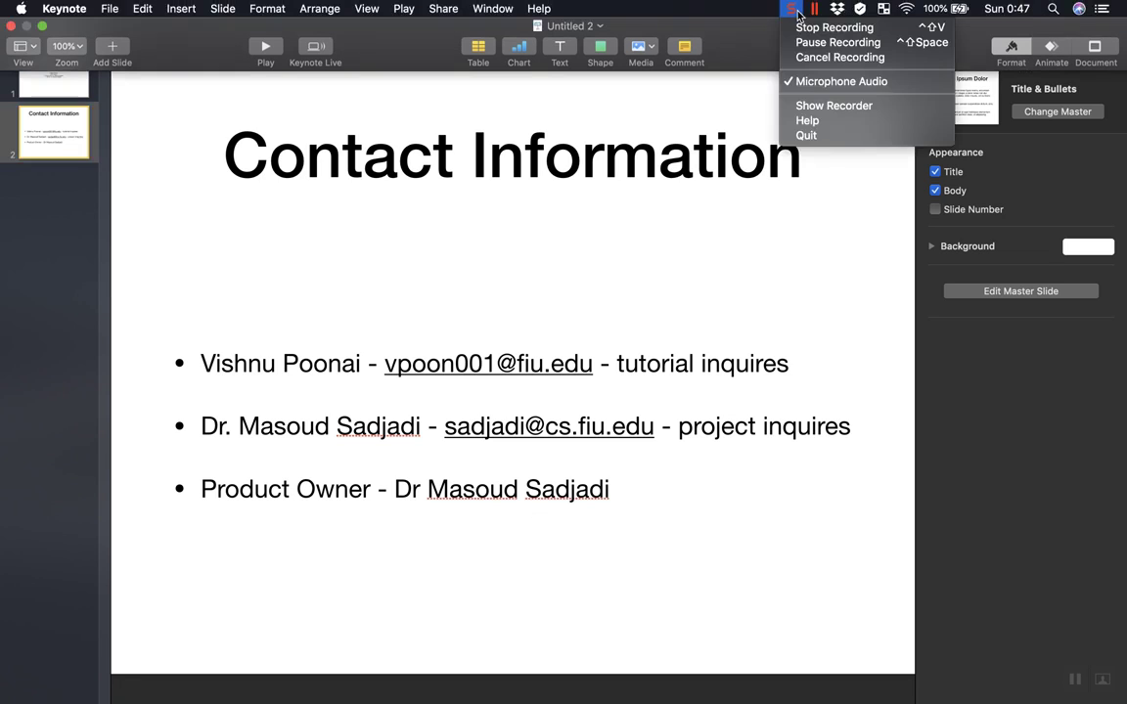